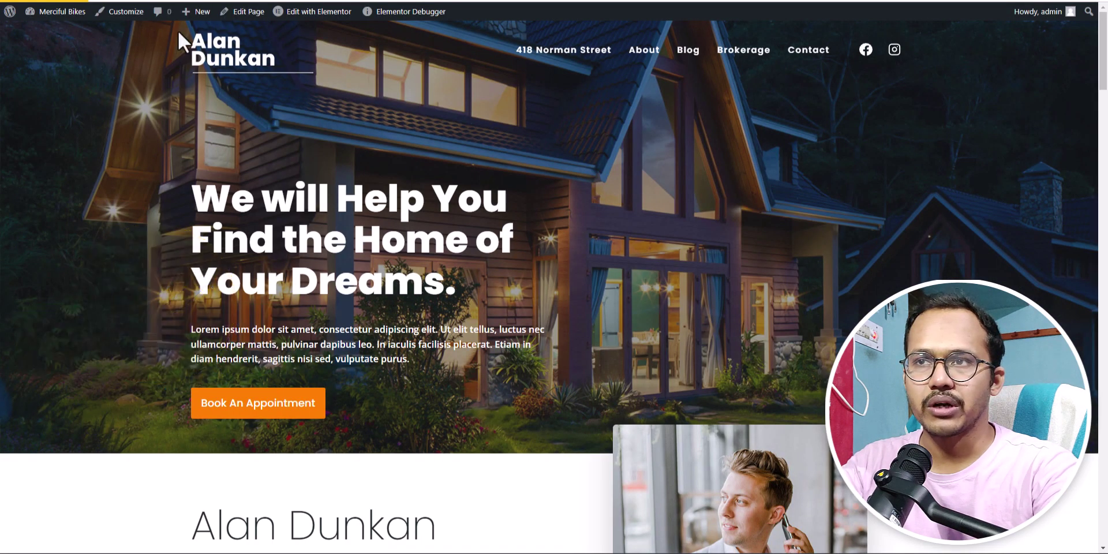
- Go to the site's admin dashboard and open the page for adding new plugins
mouse_move(57, 12)
left_click(44, 29)
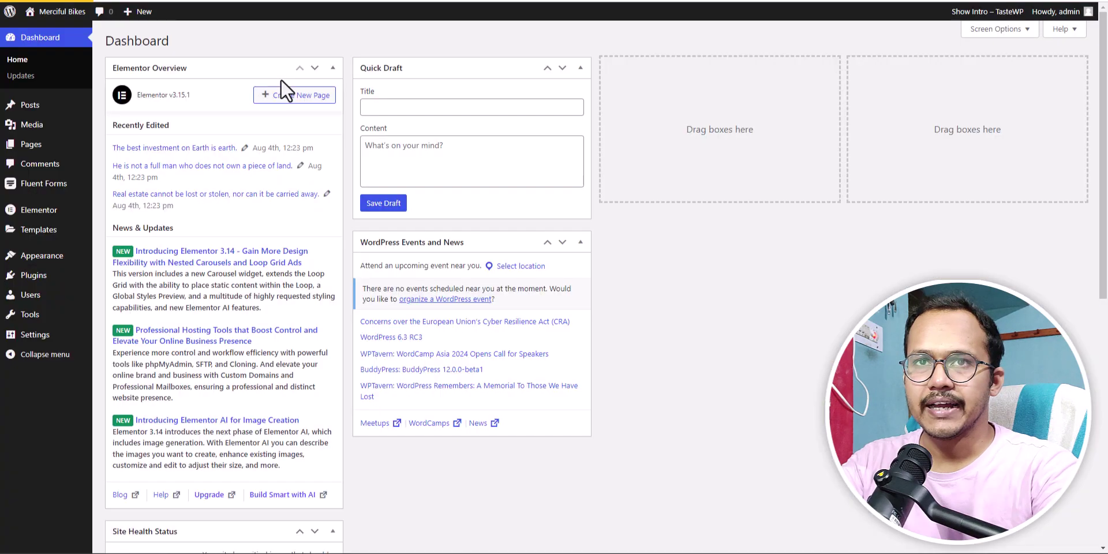
mouse_move(46, 218)
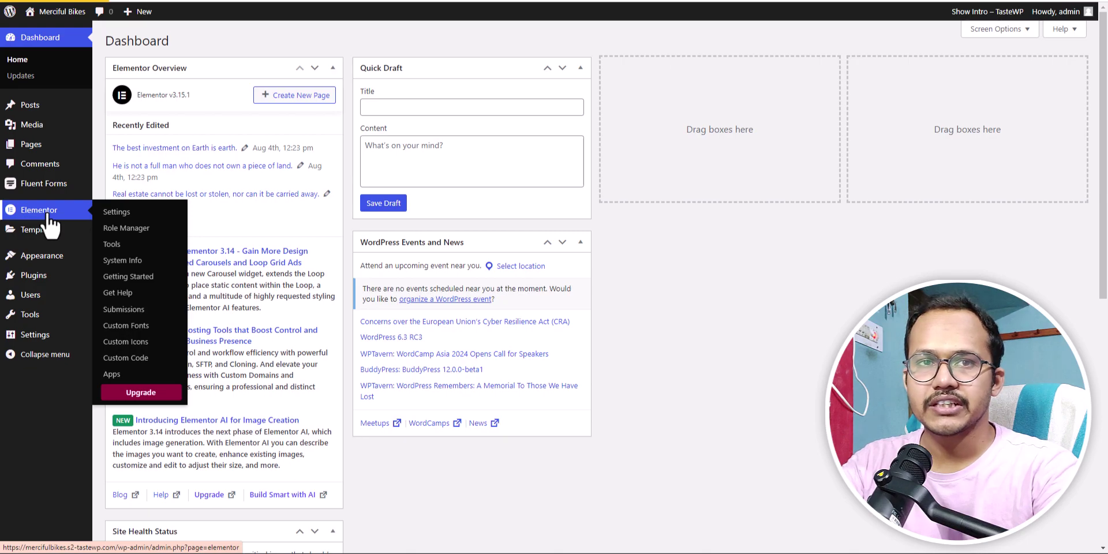
mouse_move(42, 277)
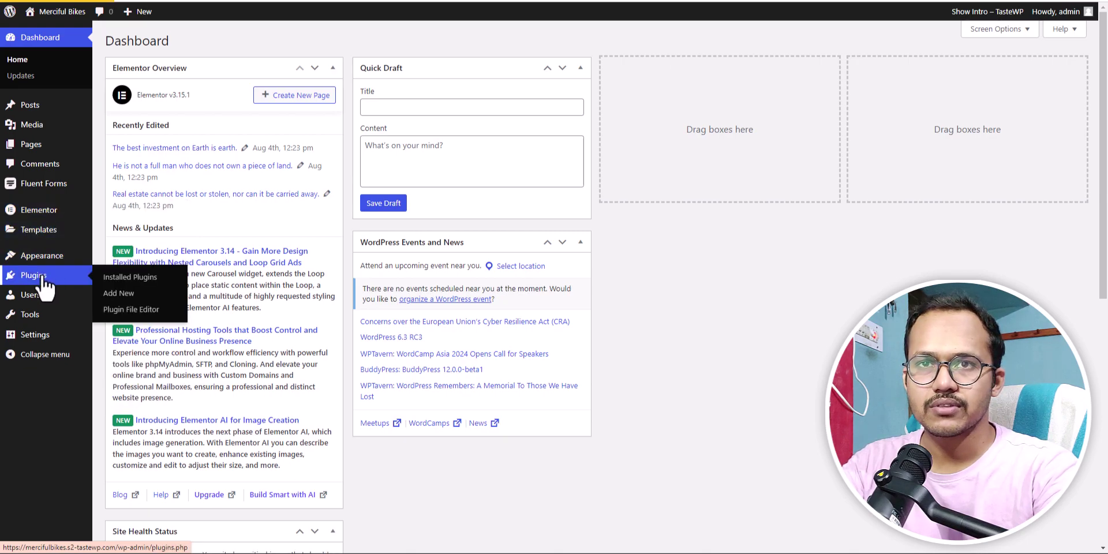
left_click(111, 295)
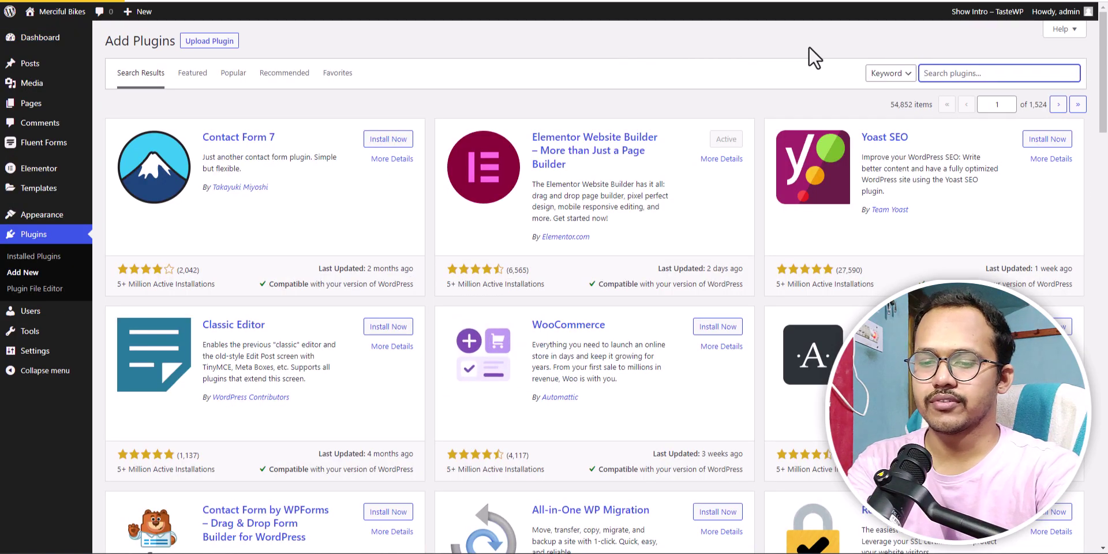
- Search the plugin directory for "table addons for elementor", and install and activate Table Addons for Elementor
type("table ad")
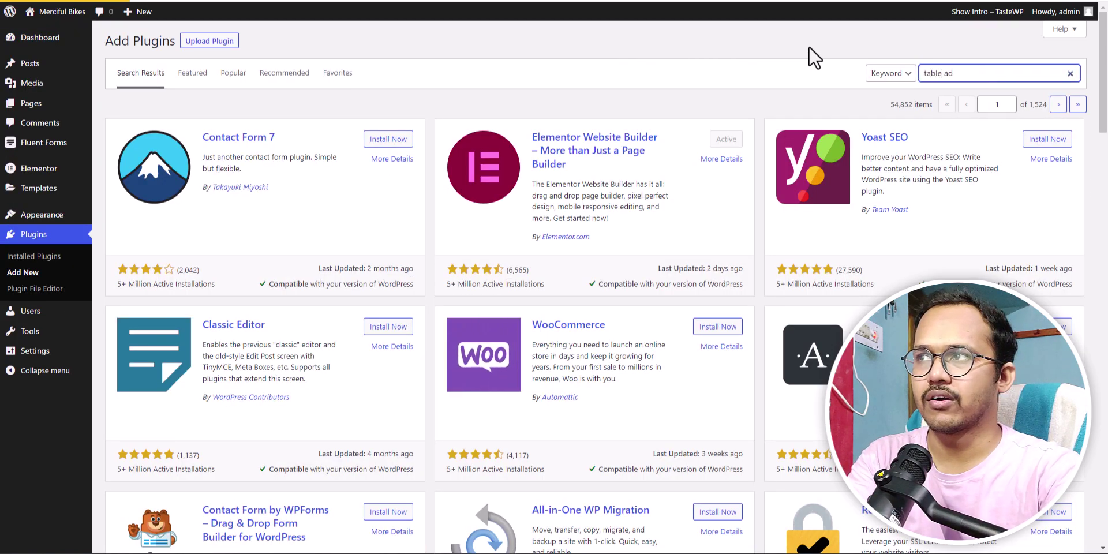
type("dons for ")
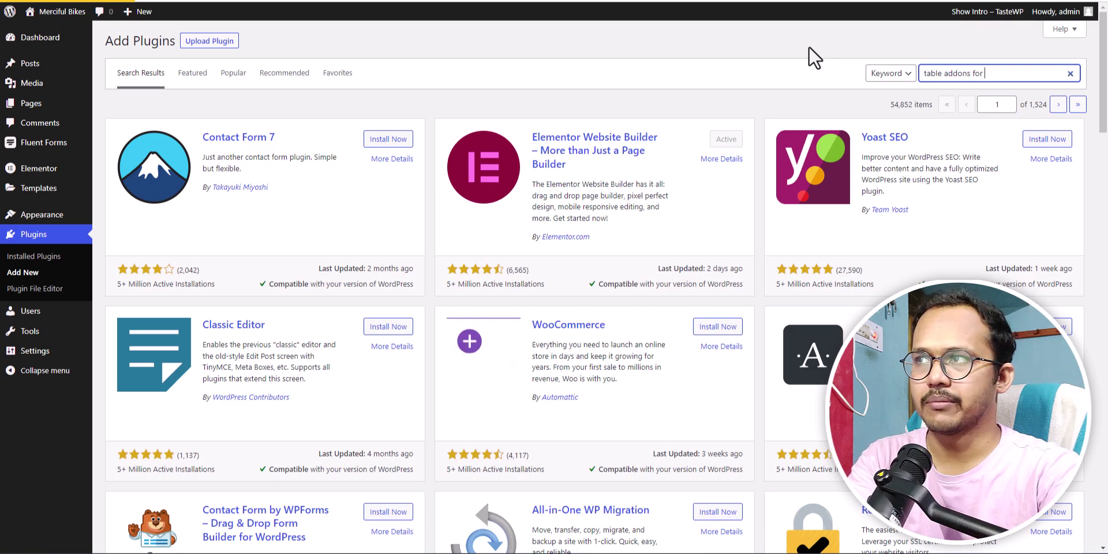
type("elementor")
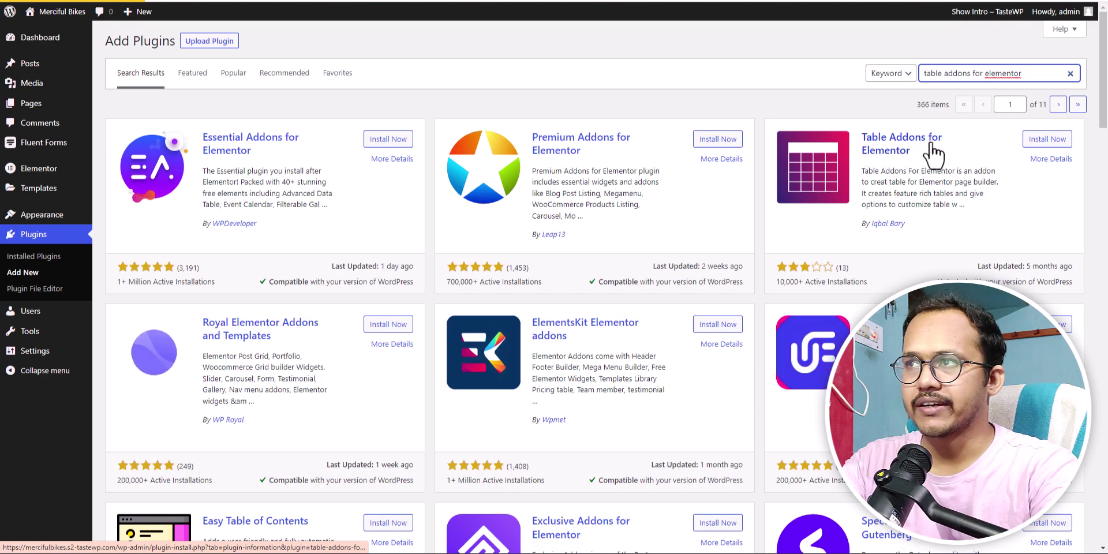
left_click(1047, 139)
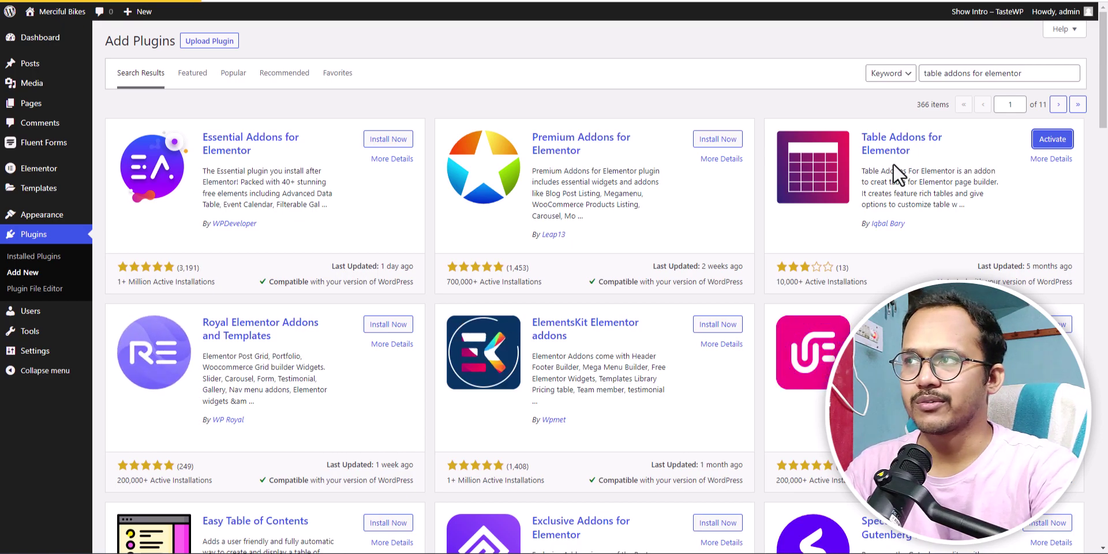
left_click(1051, 140)
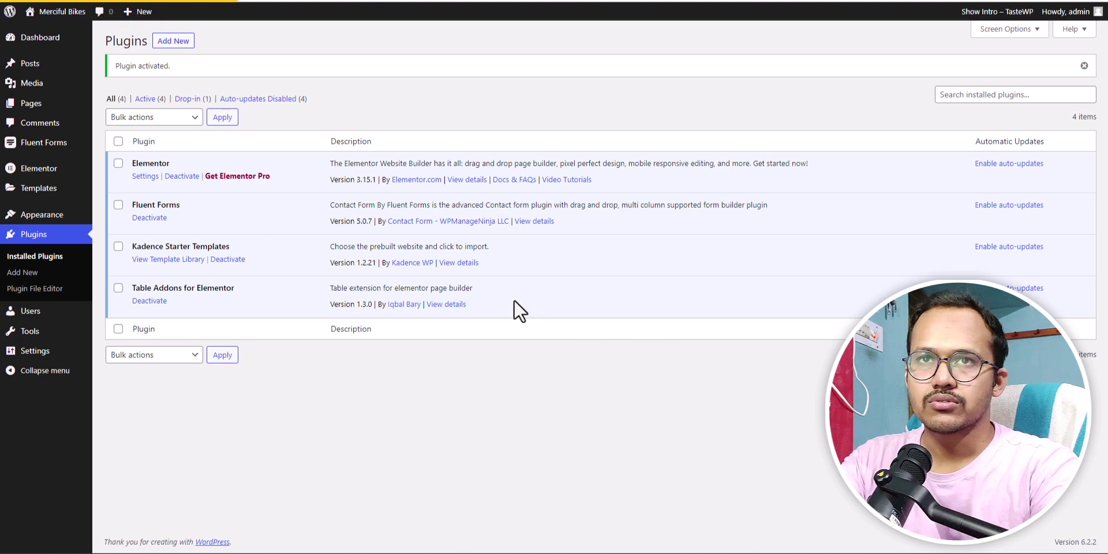
- Create a new post titled "Table" and publish it
mouse_move(35, 70)
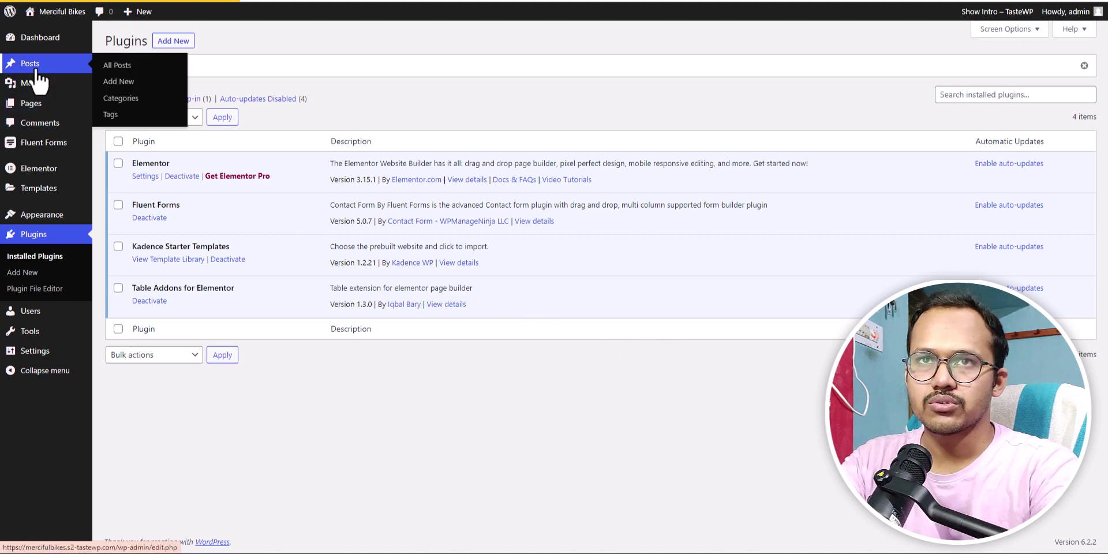
left_click(119, 82)
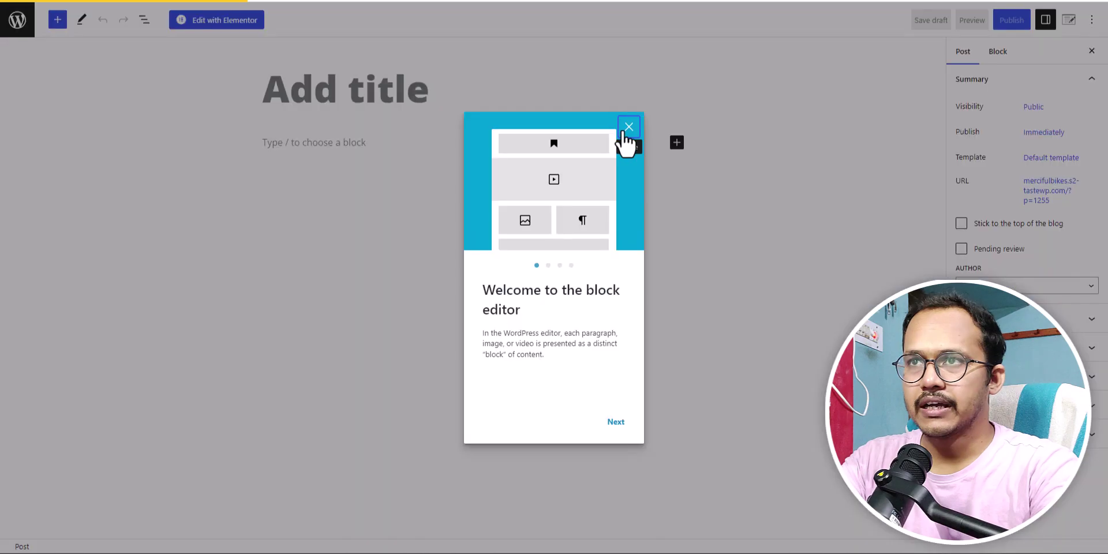
left_click(625, 128)
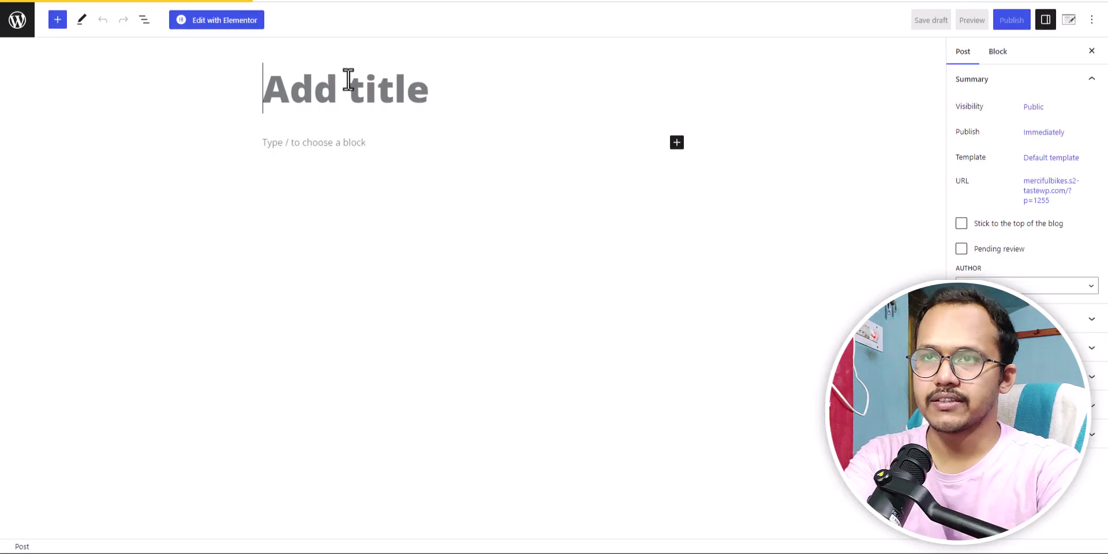
type("Table")
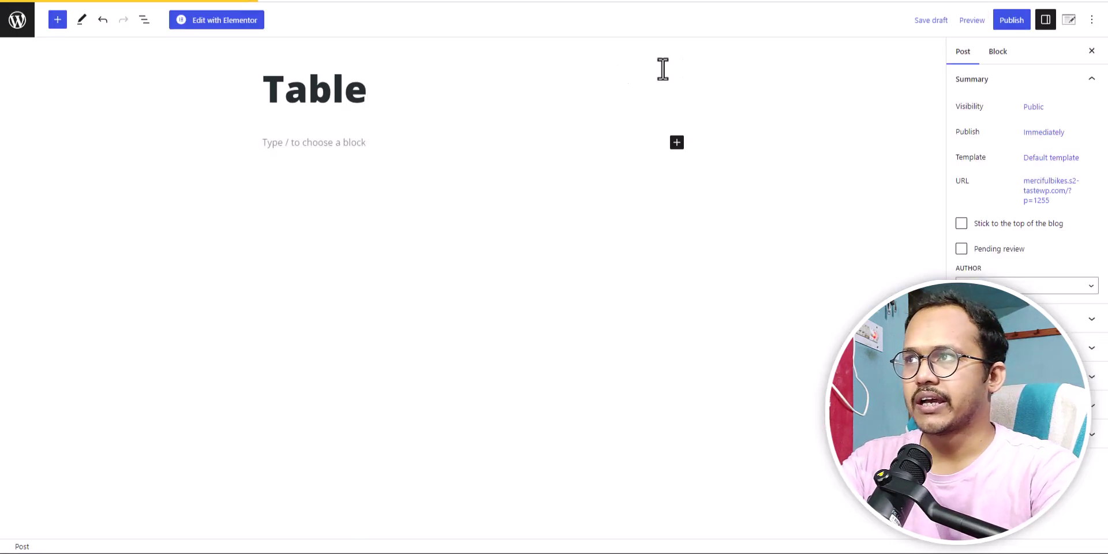
left_click(1011, 23)
left_click(1007, 22)
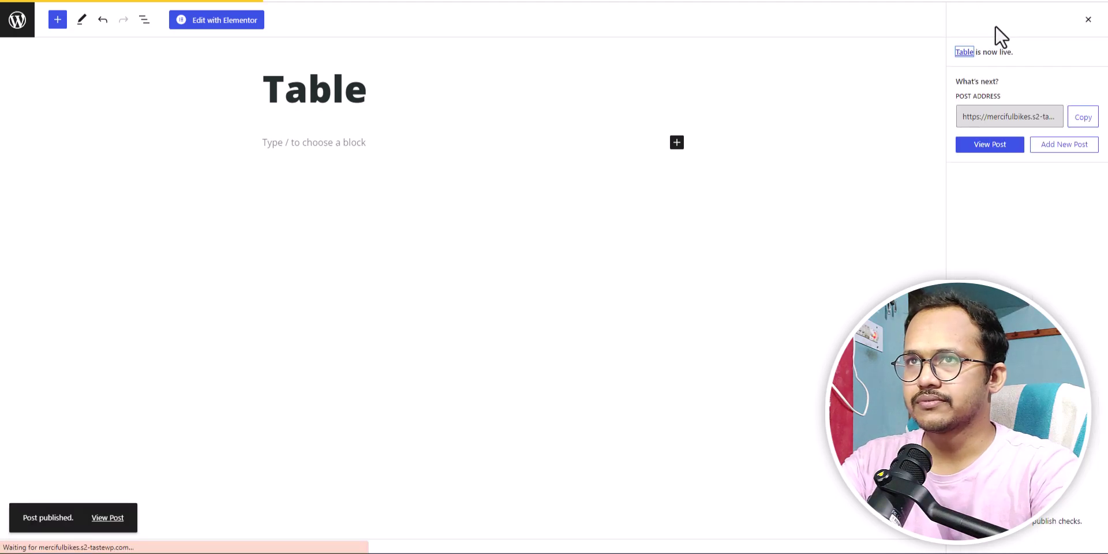
- Open the post in the Elementor editor and dismiss the What's New notices and the Navigator
left_click(232, 23)
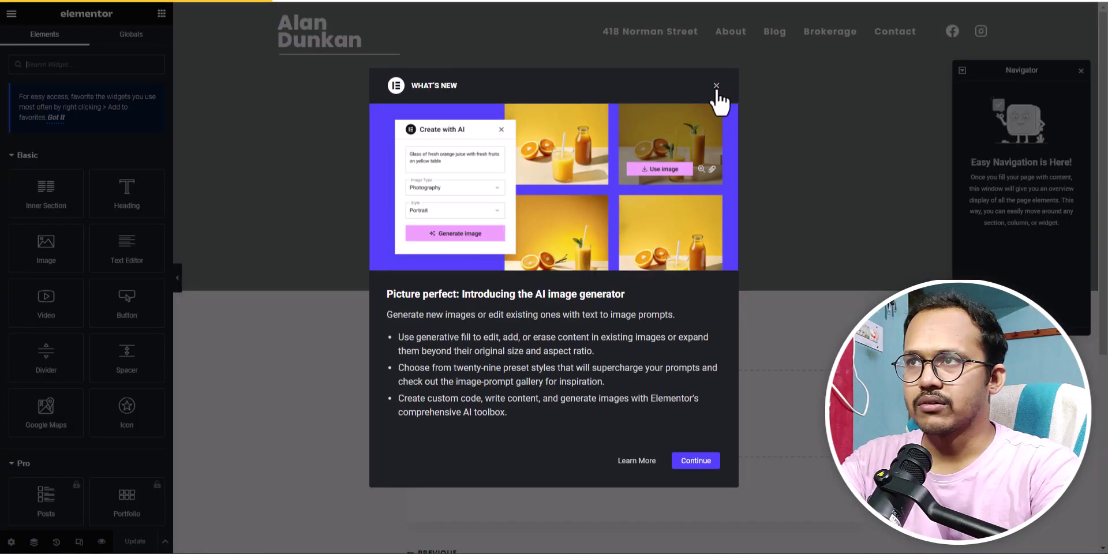
left_click(722, 86)
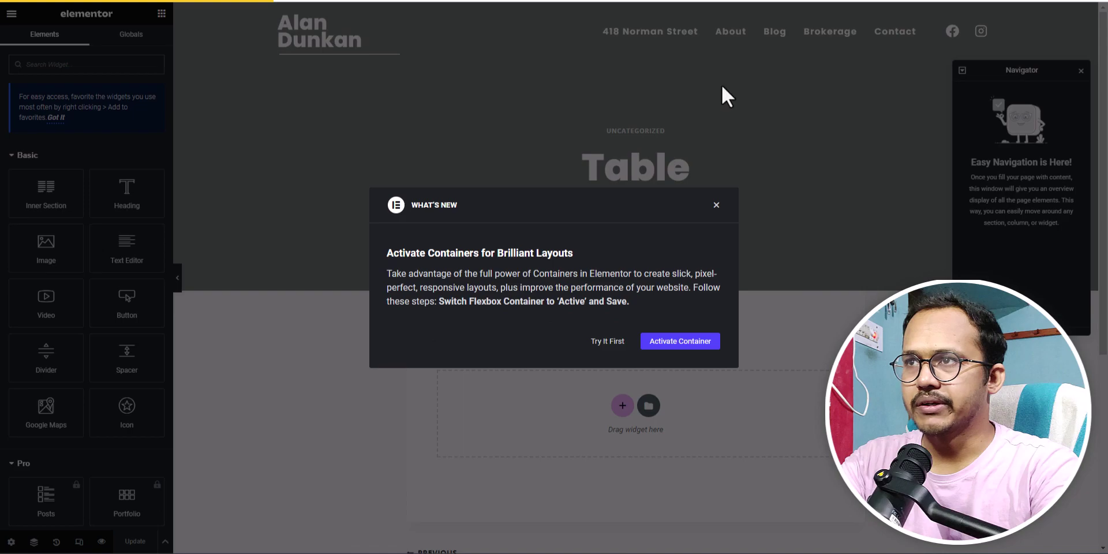
left_click(715, 103)
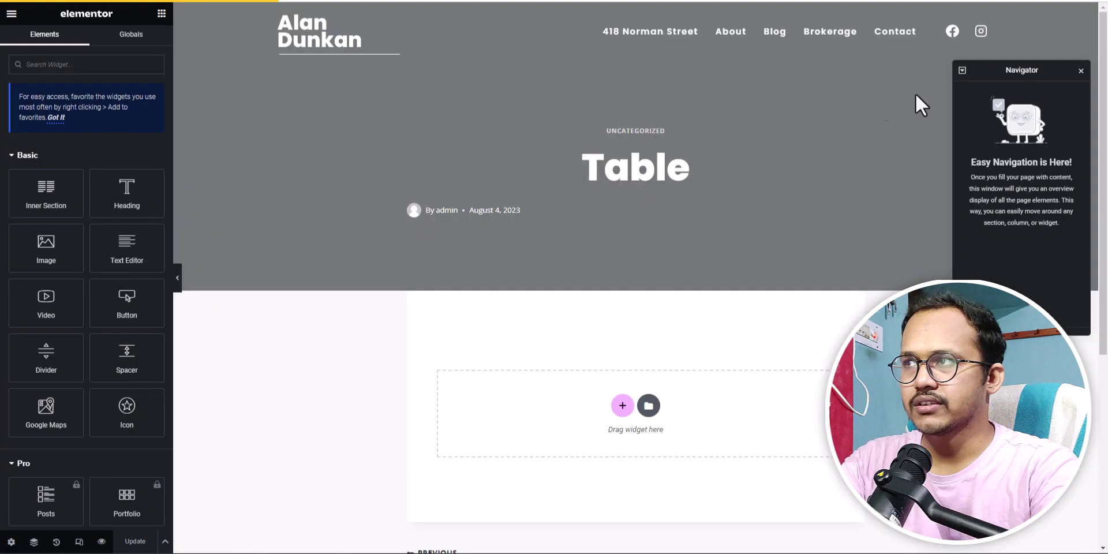
left_click(1081, 71)
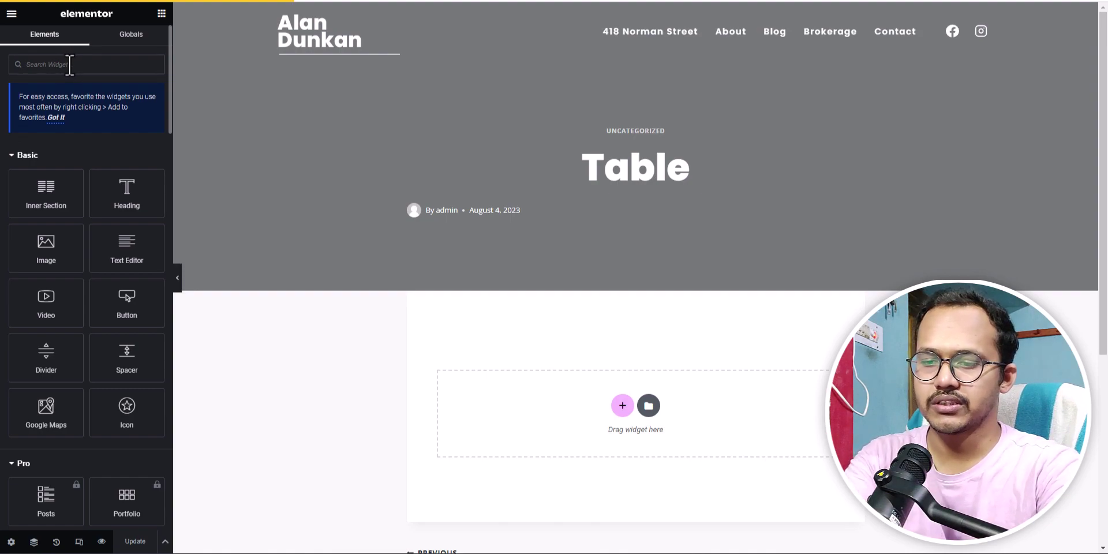
- Find the Table widget, place it in the post's empty widget area and add a third header cell
type("table")
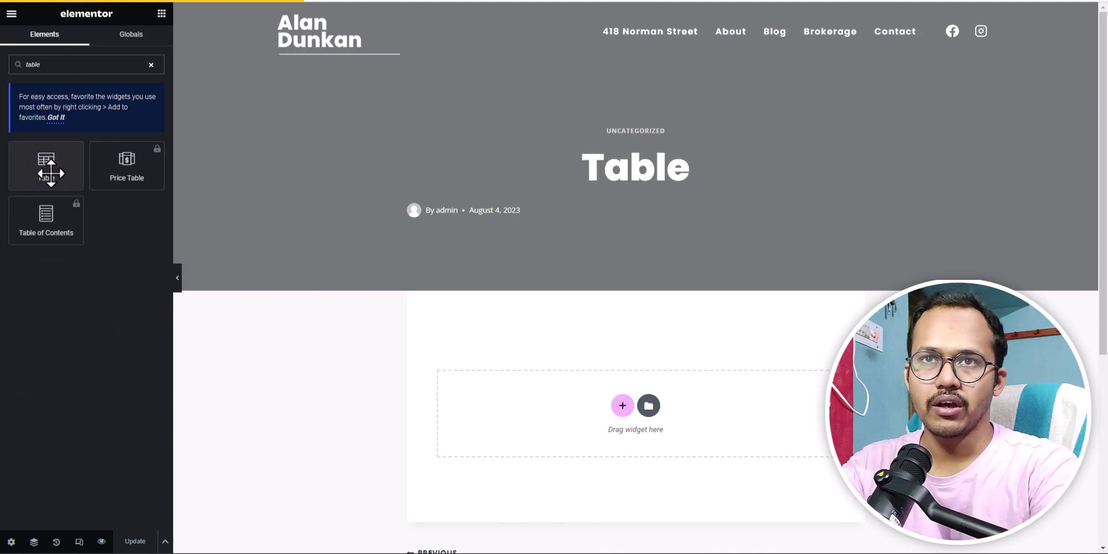
left_click_drag(49, 166, 635, 410)
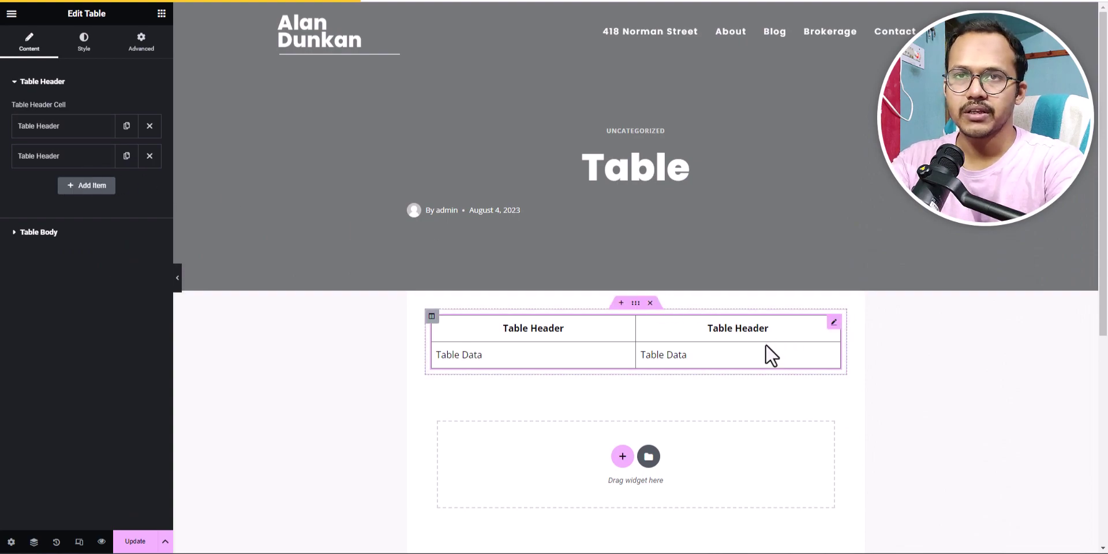
left_click(91, 188)
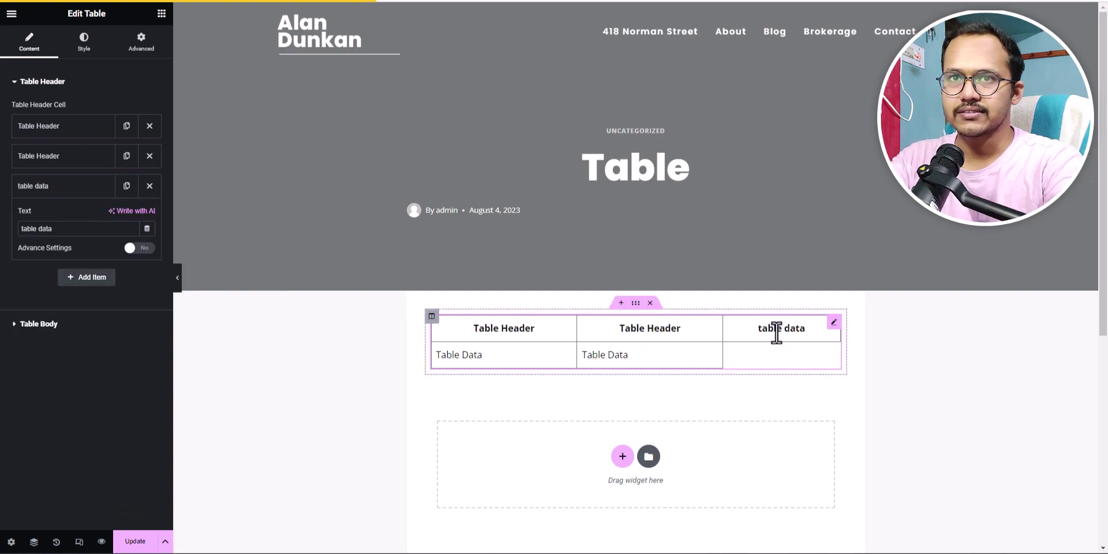
- Rename the table's first header cell as "Name"
left_click(80, 127)
left_click(74, 169)
key("ctrl+a")
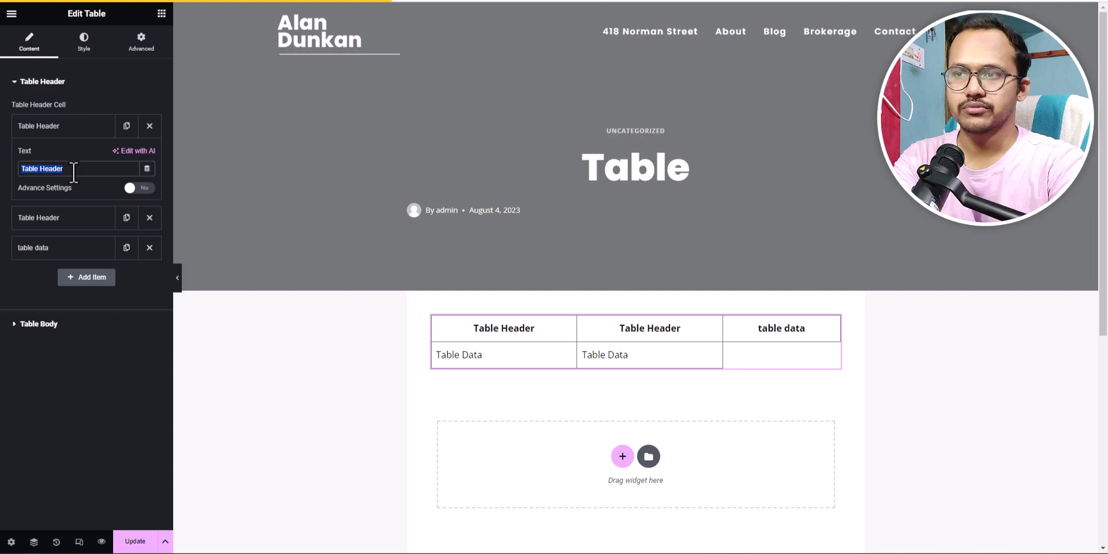
type("name")
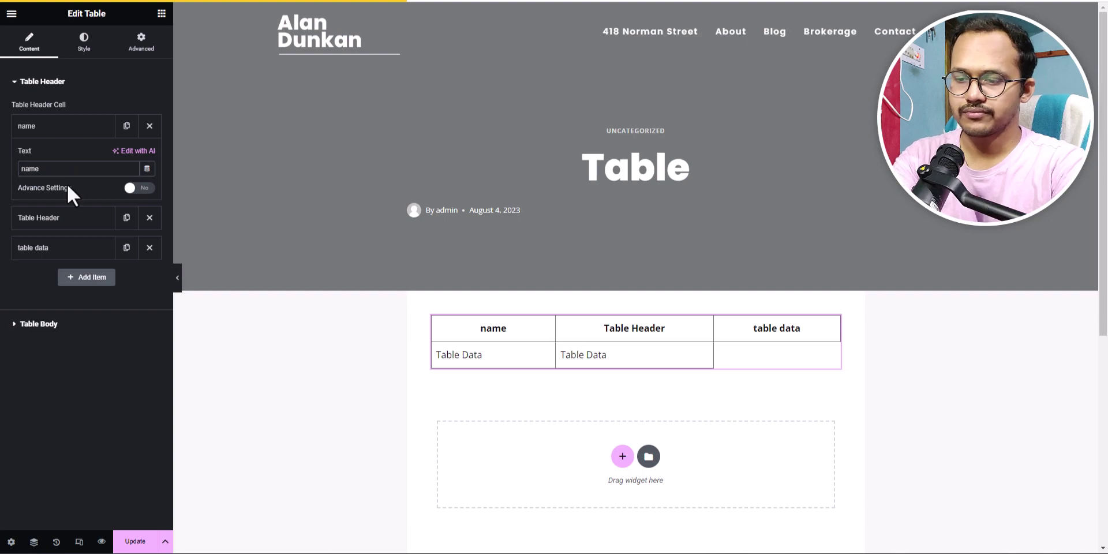
key("BackSpace")
type("N")
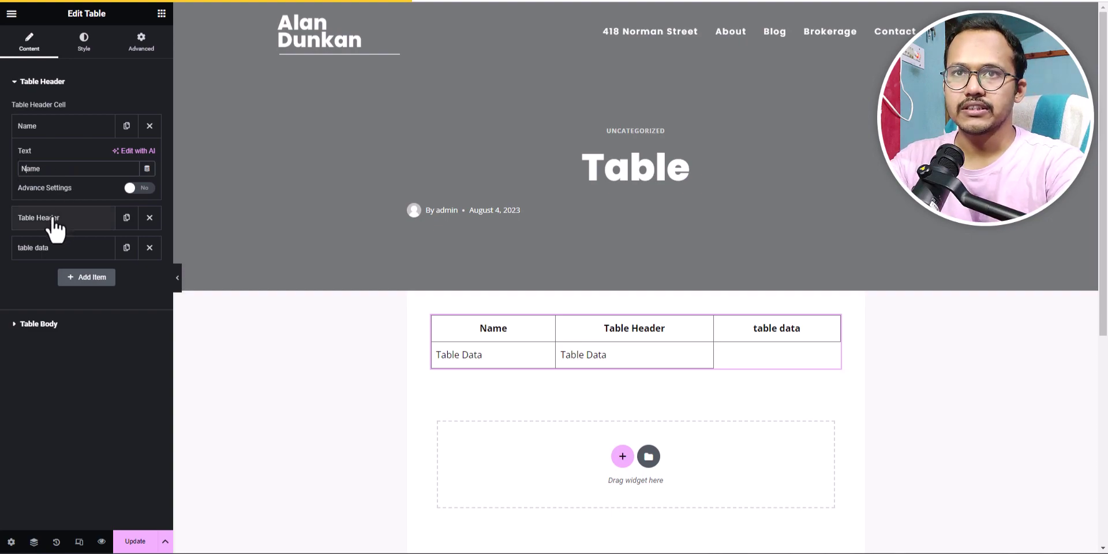
- Rename the second header cell as "Age" and the third as "Phone Number"
left_click(51, 220)
triple_click(68, 200)
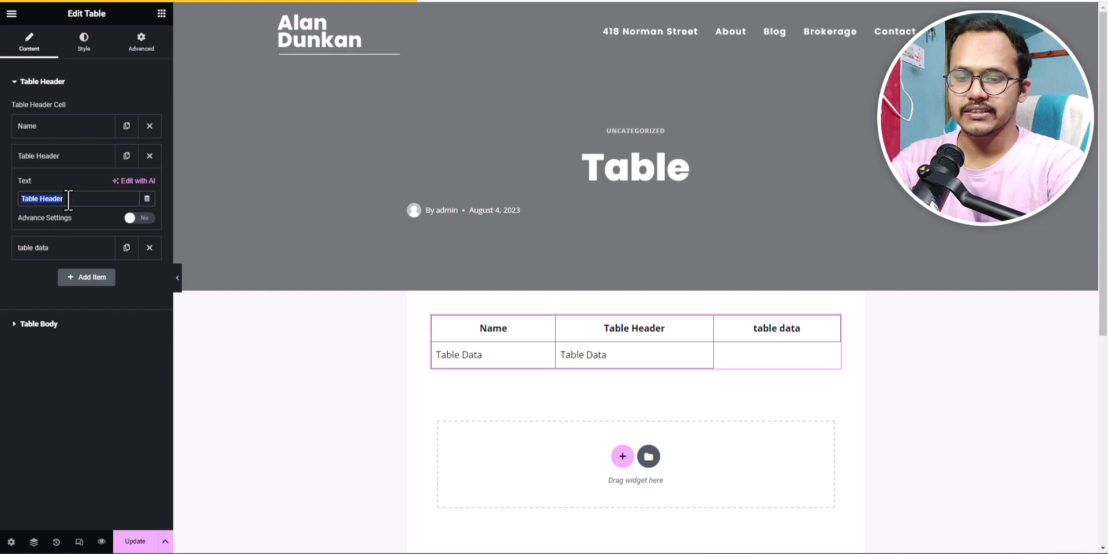
type("Age")
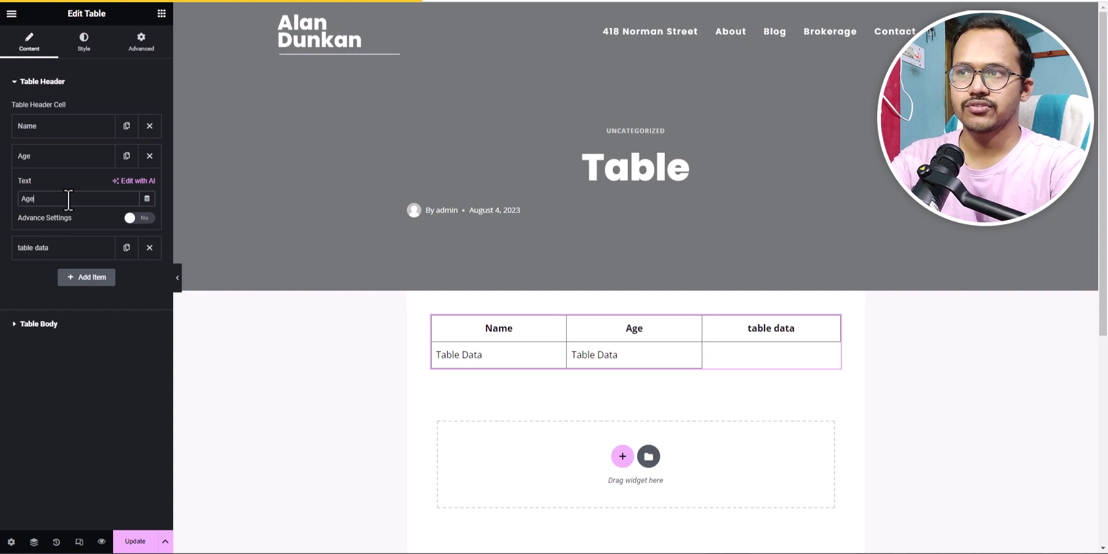
left_click(56, 248)
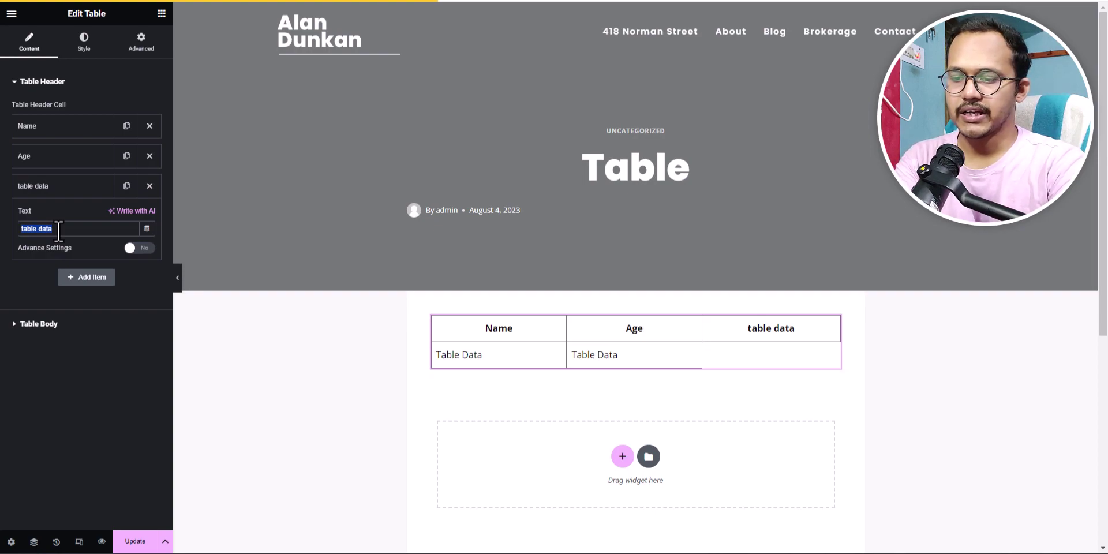
type("Phone")
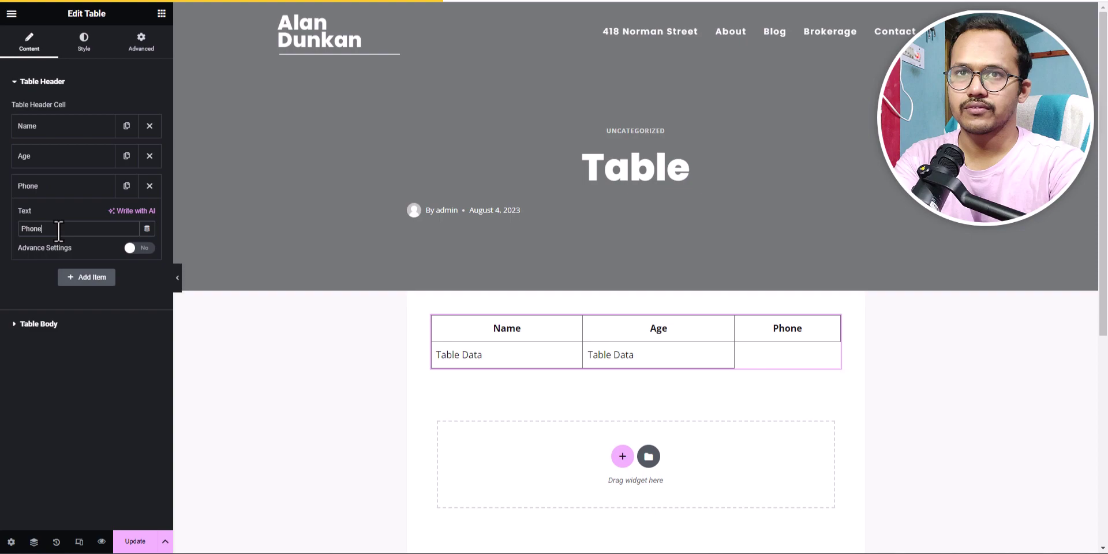
type(" Number")
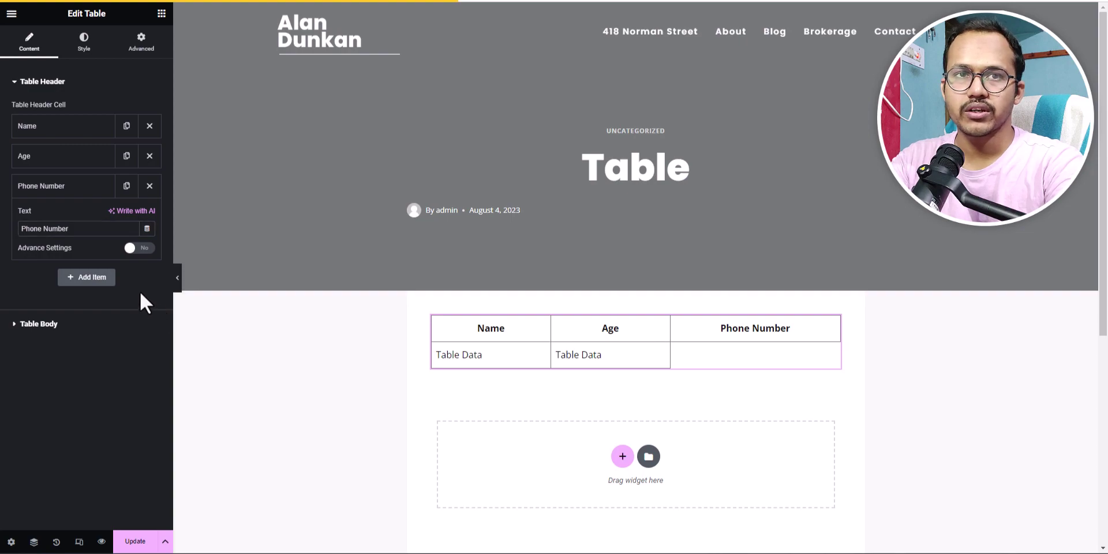
- Try a column span of 3 on an added fourth header cell, and delete that cell
left_click(87, 280)
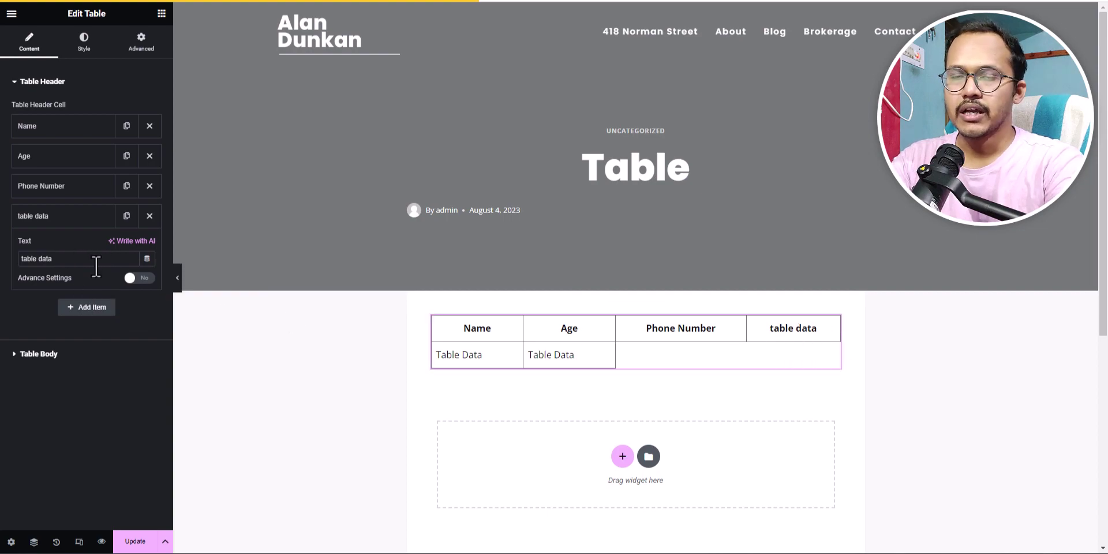
left_click(138, 278)
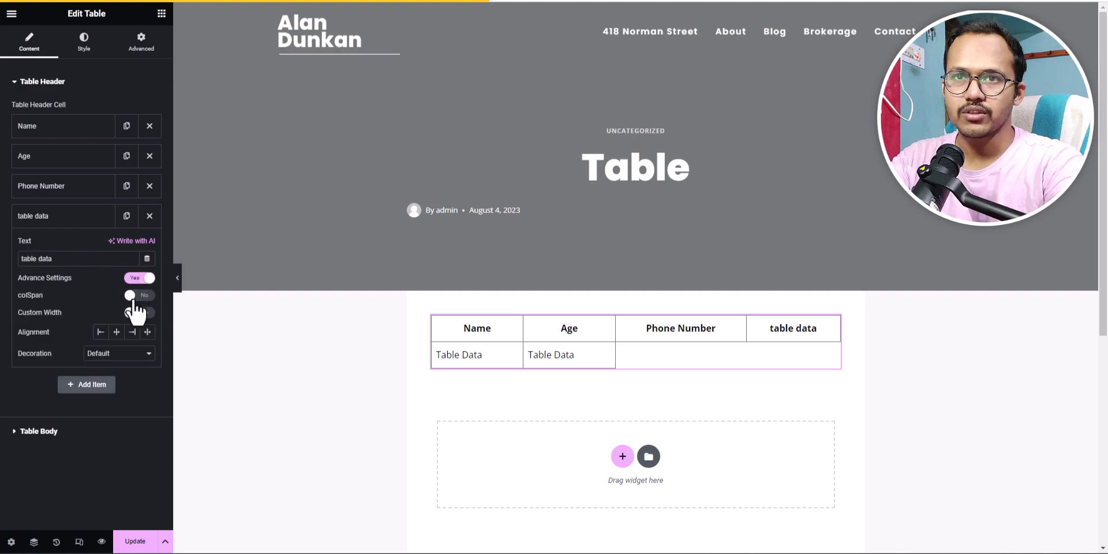
left_click(136, 299)
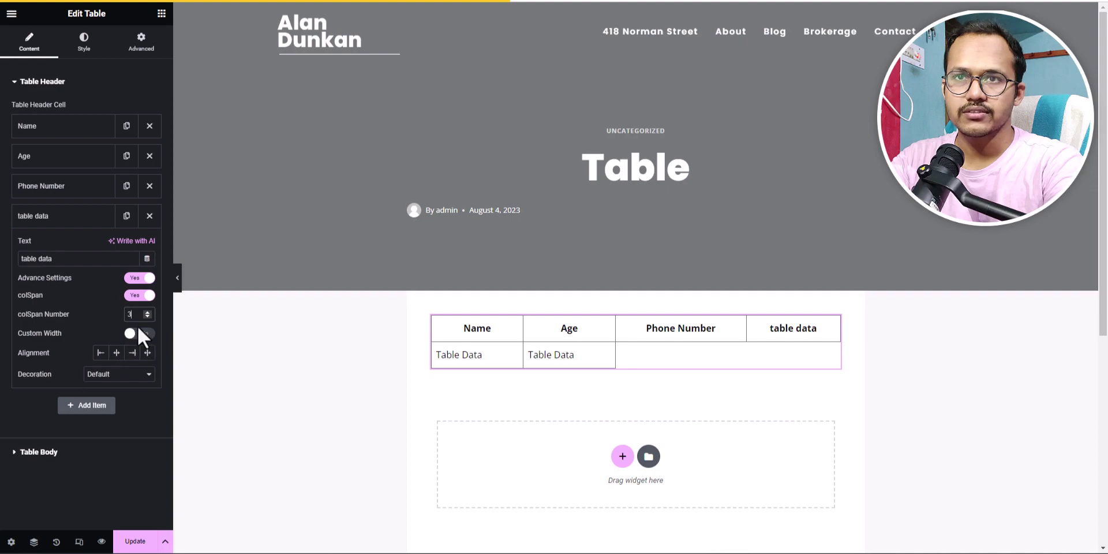
left_click(139, 278)
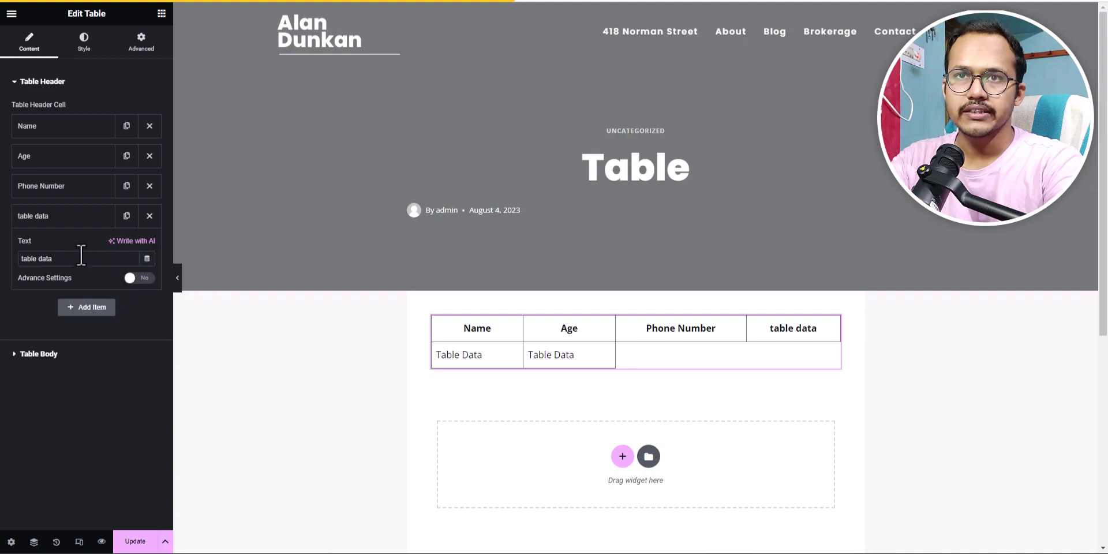
left_click(148, 218)
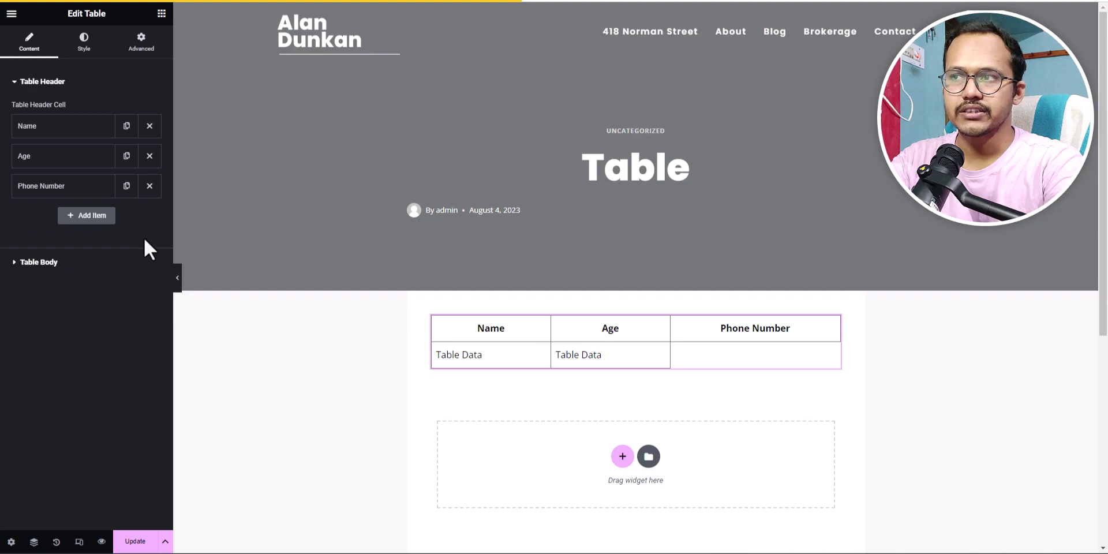
- Add a third cell to the first row of the table body
left_click(17, 266)
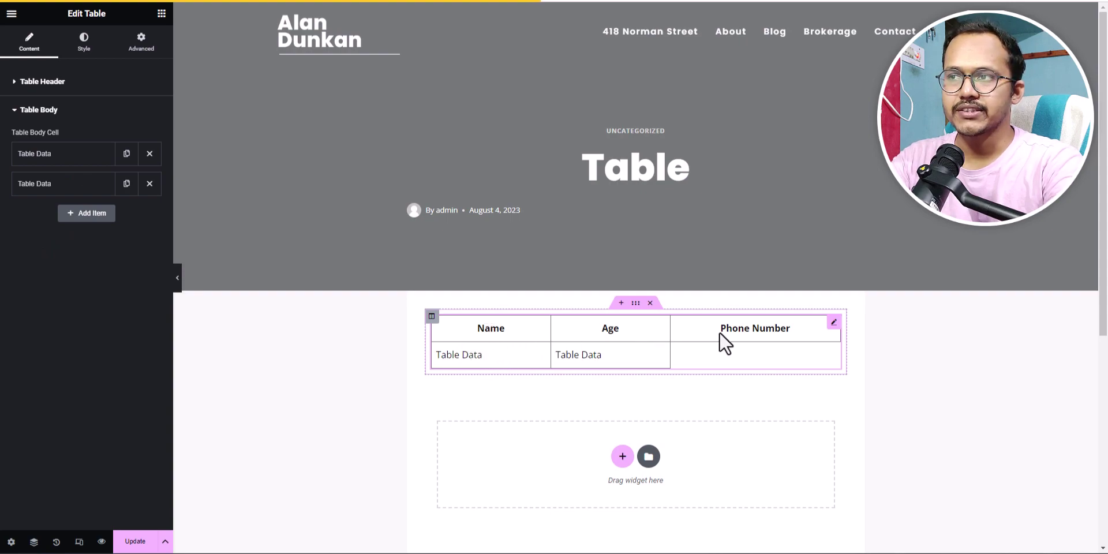
left_click(87, 213)
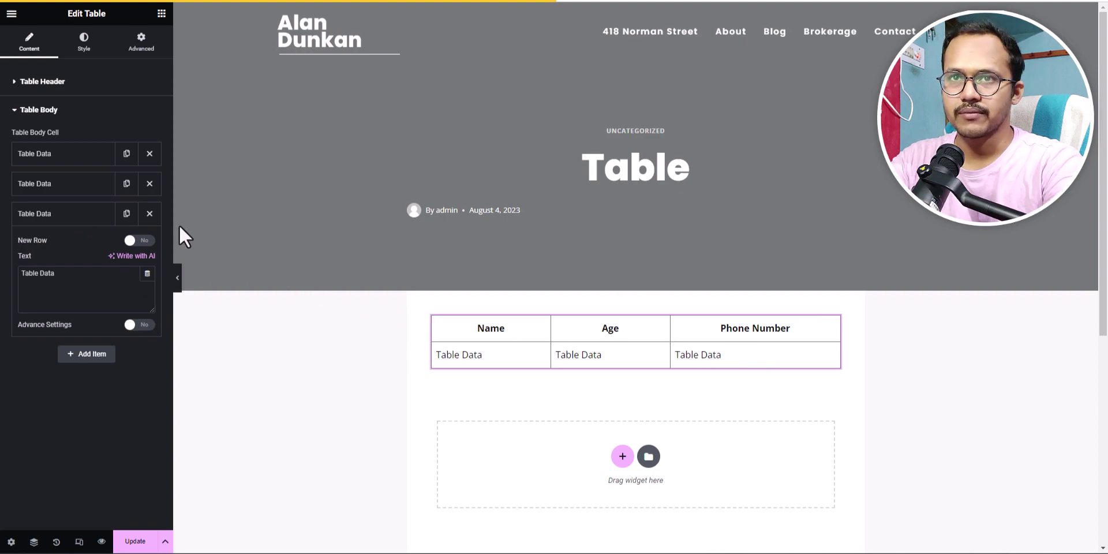
left_click(90, 217)
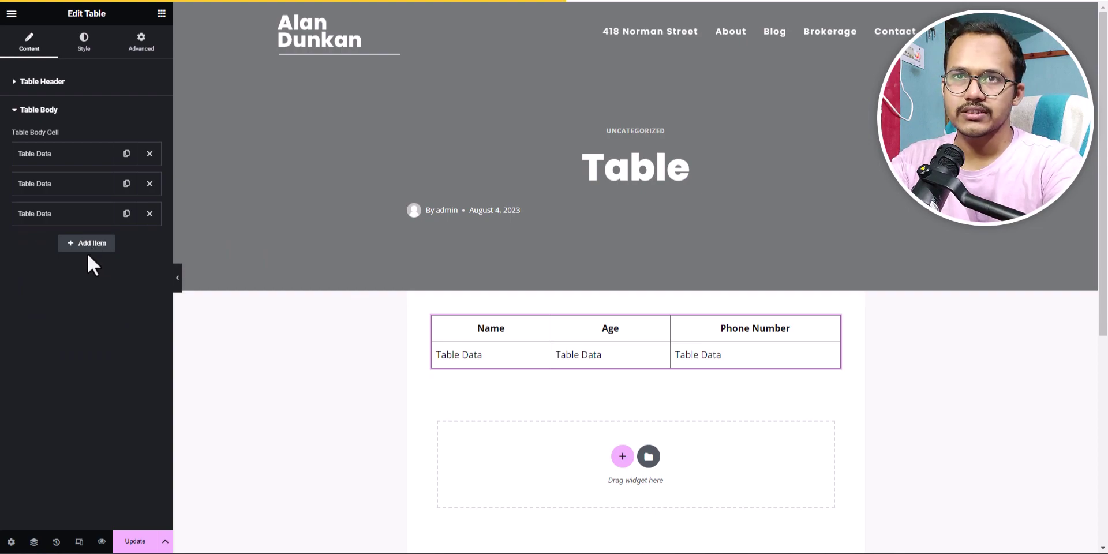
- Add a second body row of three cells, with the New Row option enabled on its first cell
left_click(86, 243)
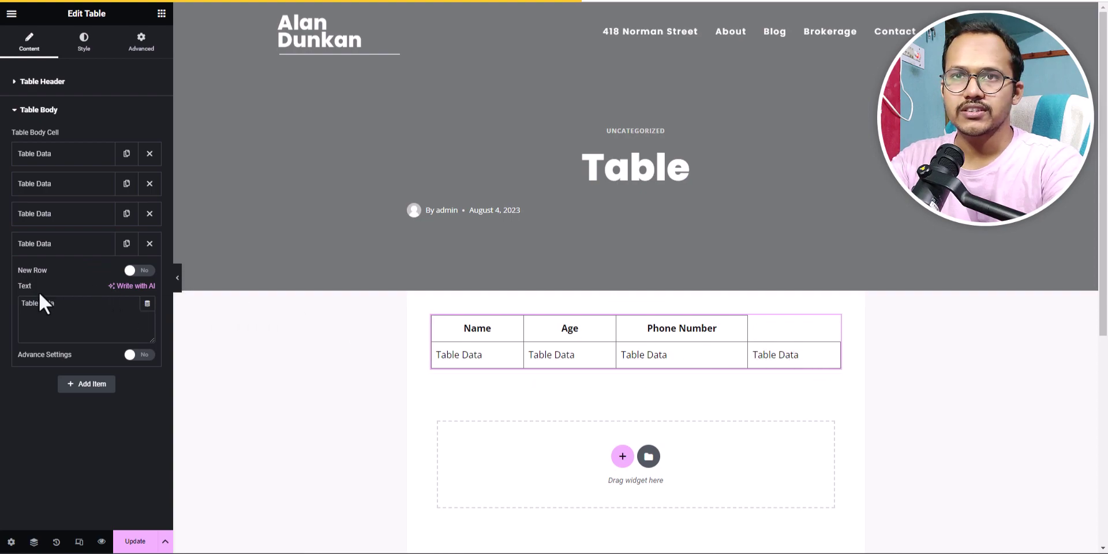
left_click(142, 272)
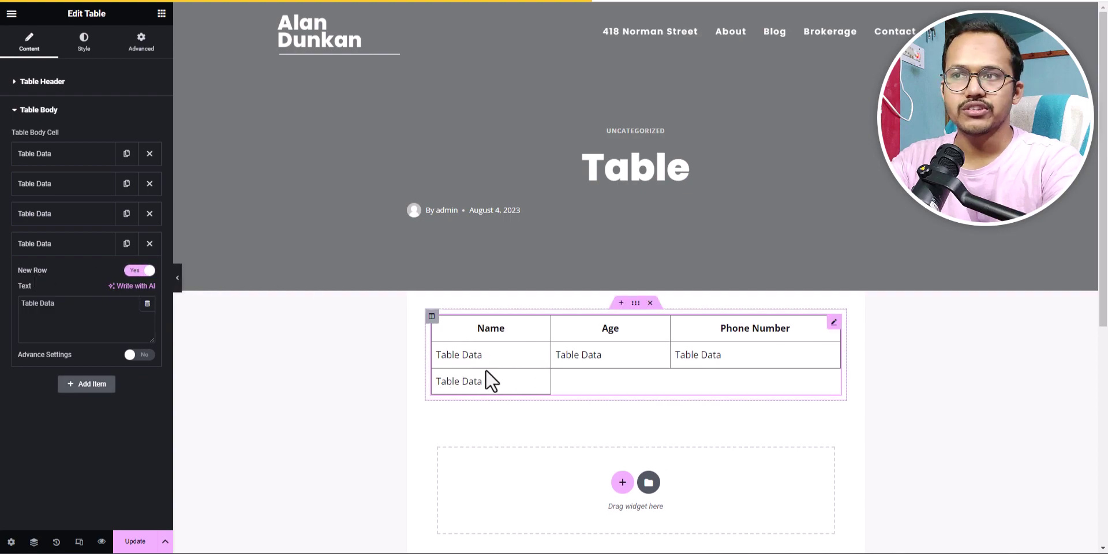
left_click(59, 245)
left_click(90, 273)
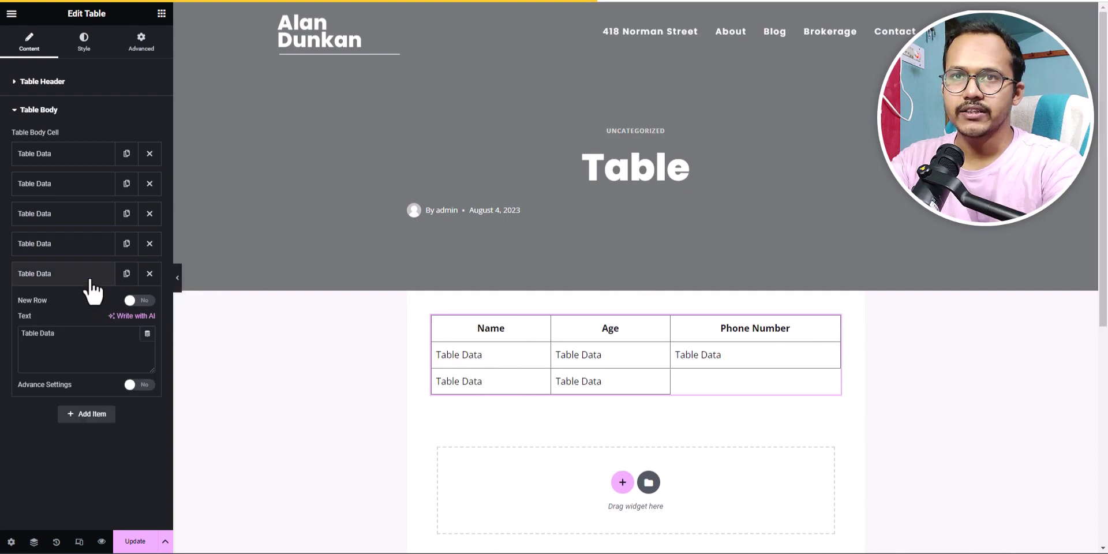
left_click(77, 414)
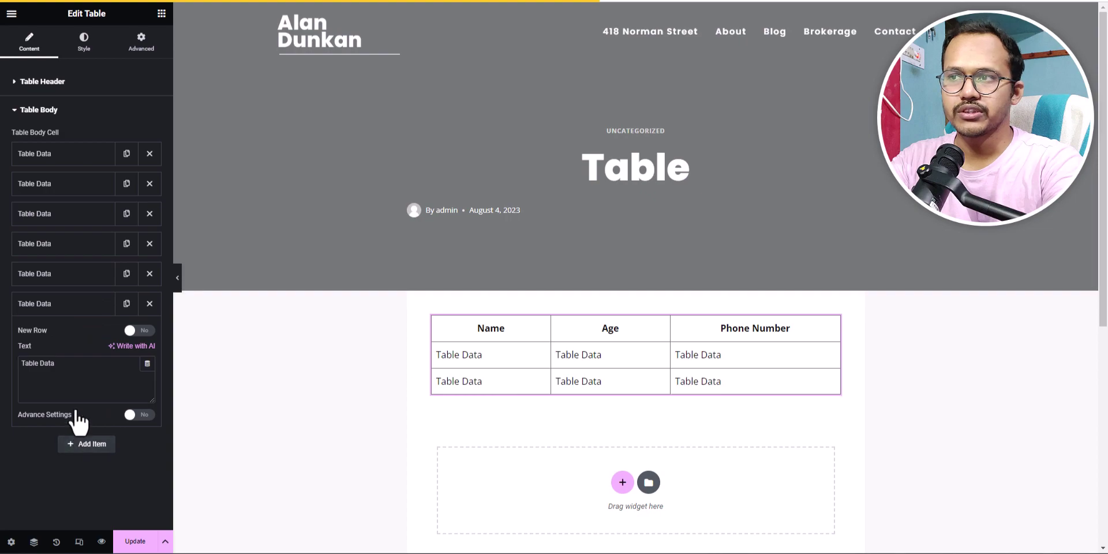
- Add a third body row of three cells, starting it with a New Row cell
left_click(85, 445)
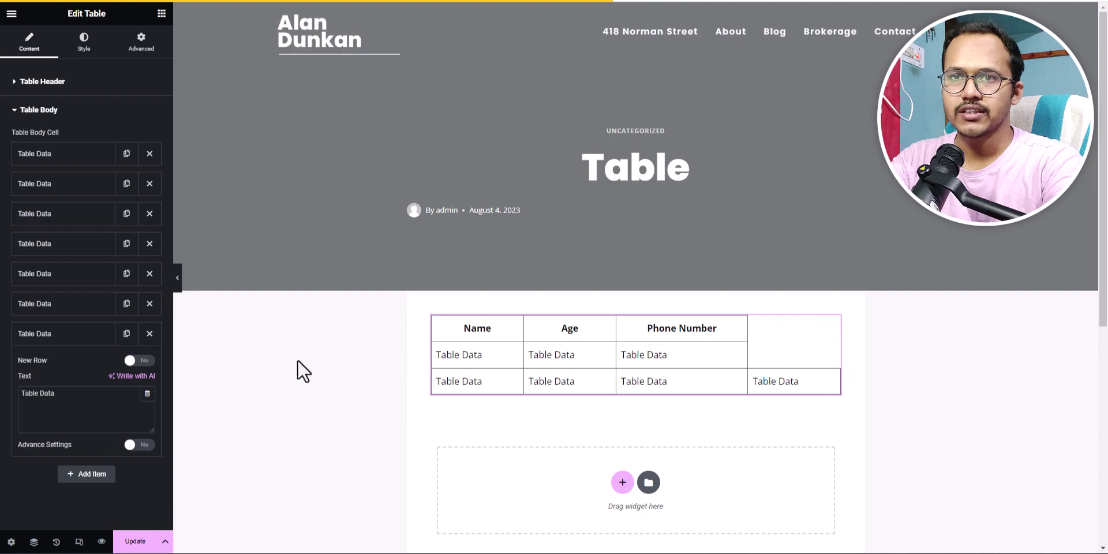
left_click(140, 362)
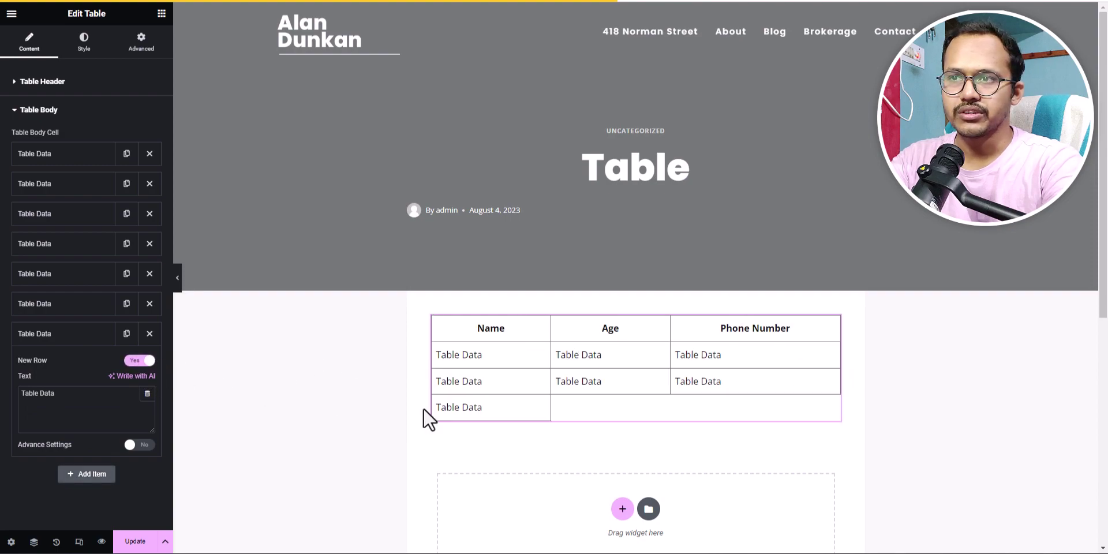
left_click(109, 482)
left_click(88, 504)
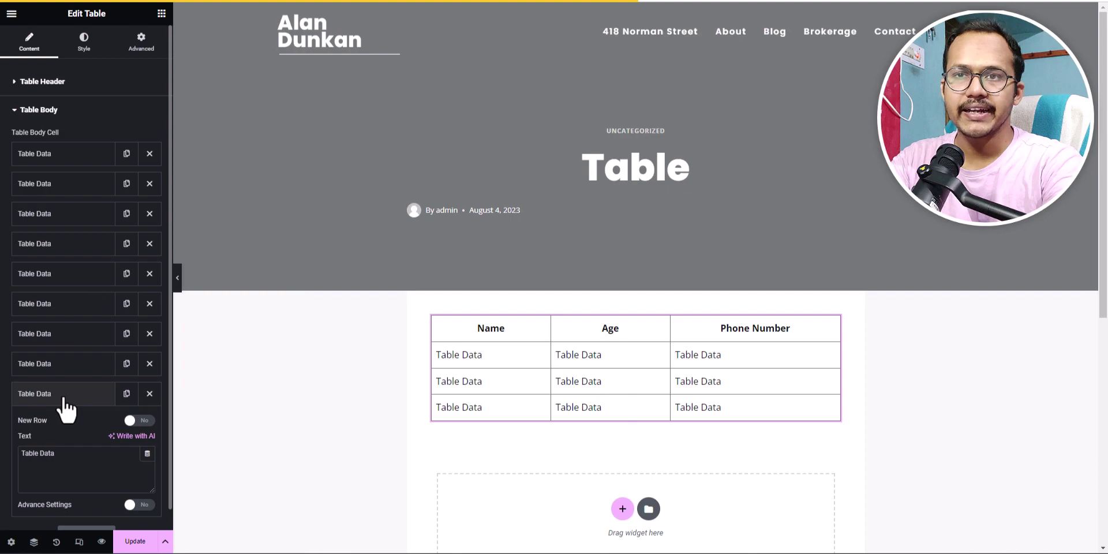
left_click(88, 400)
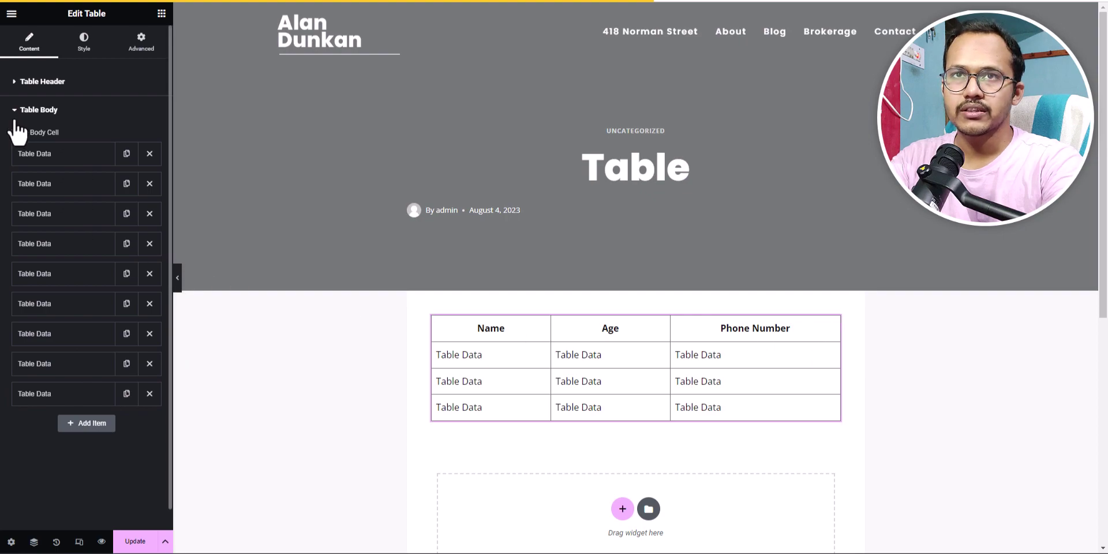
- Add a fourth header cell to the table and name it "email address"
left_click(23, 84)
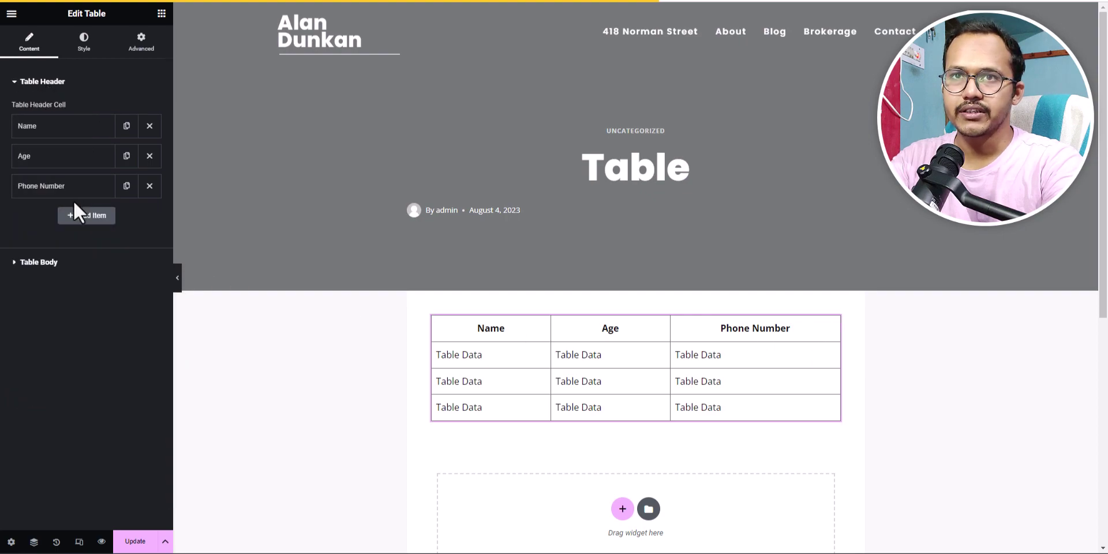
left_click(79, 218)
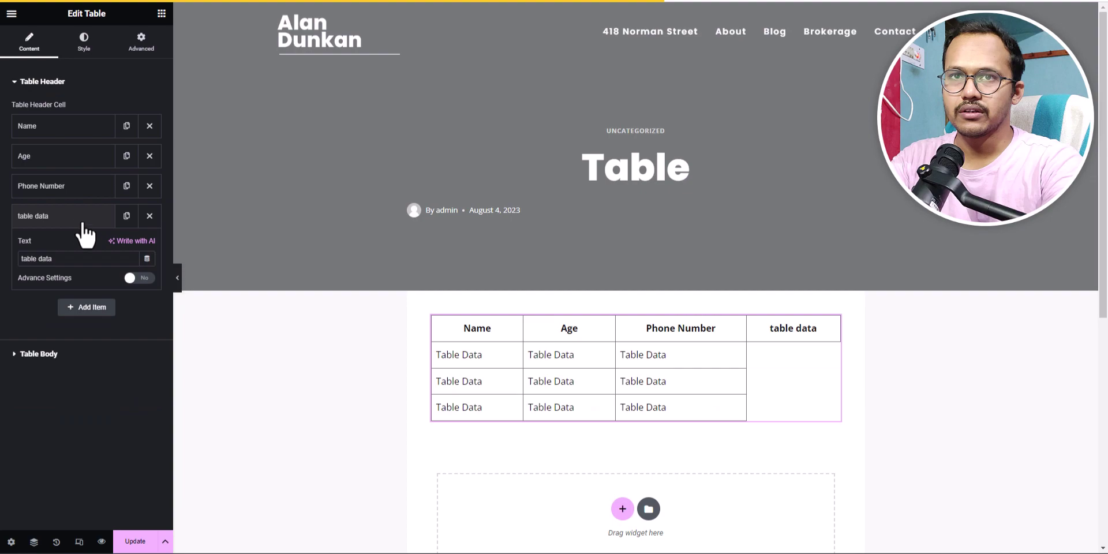
triple_click(71, 262)
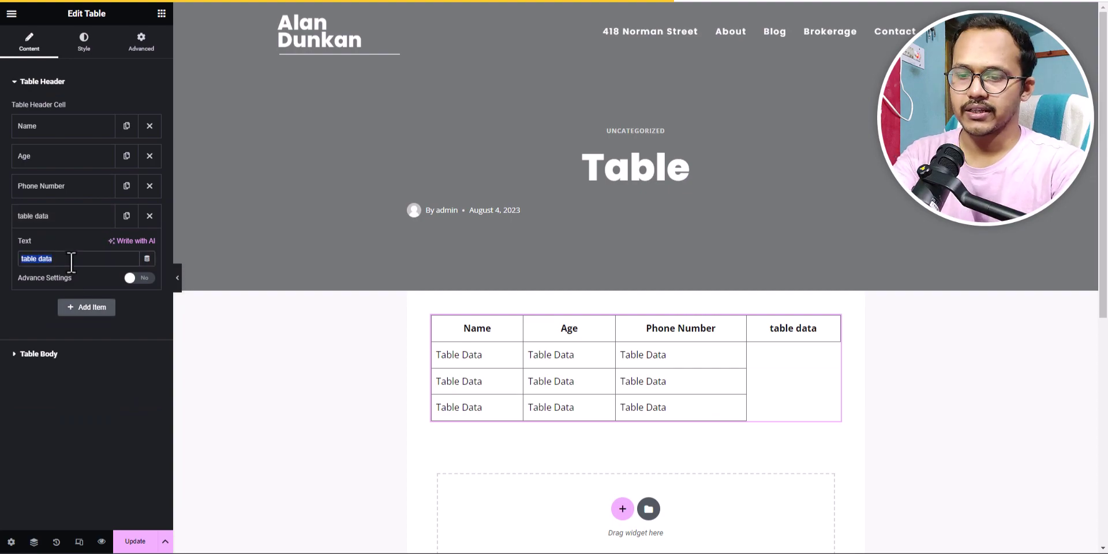
type("email a")
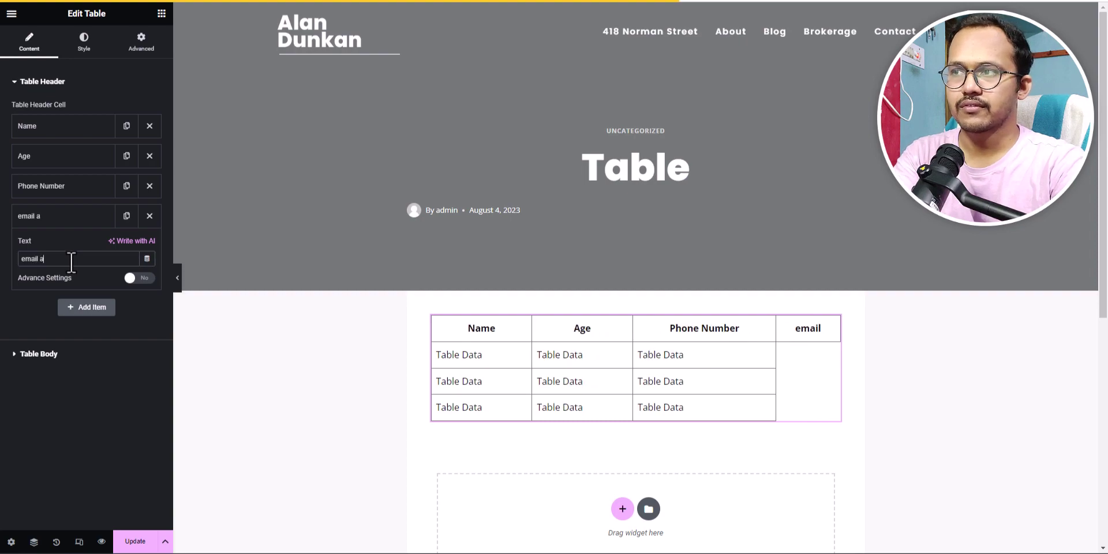
type("ddress")
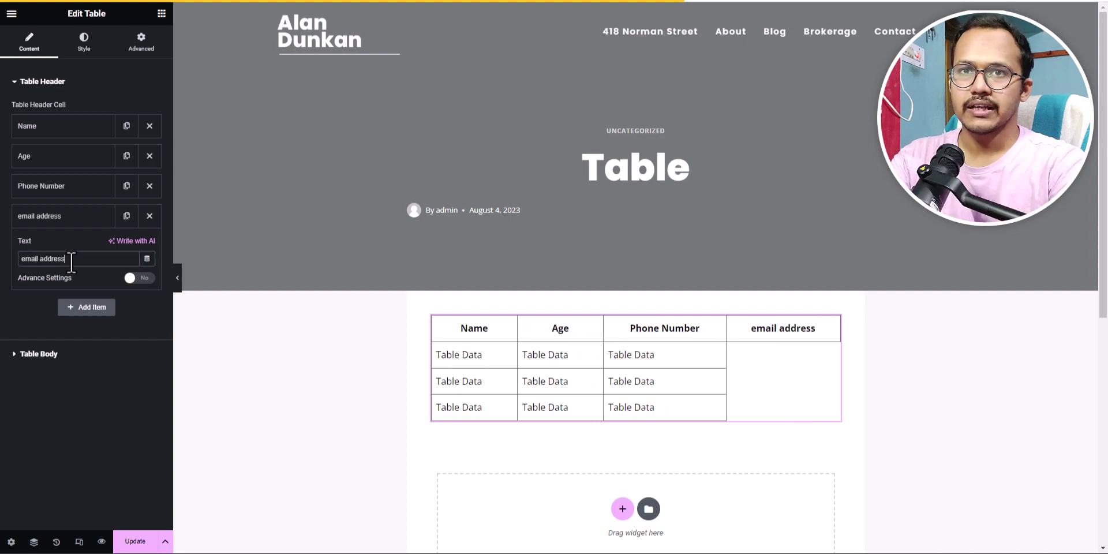
- Fill the email address column by adding a cell to the last row and duplicating the third cell of the first and second rows
left_click(36, 355)
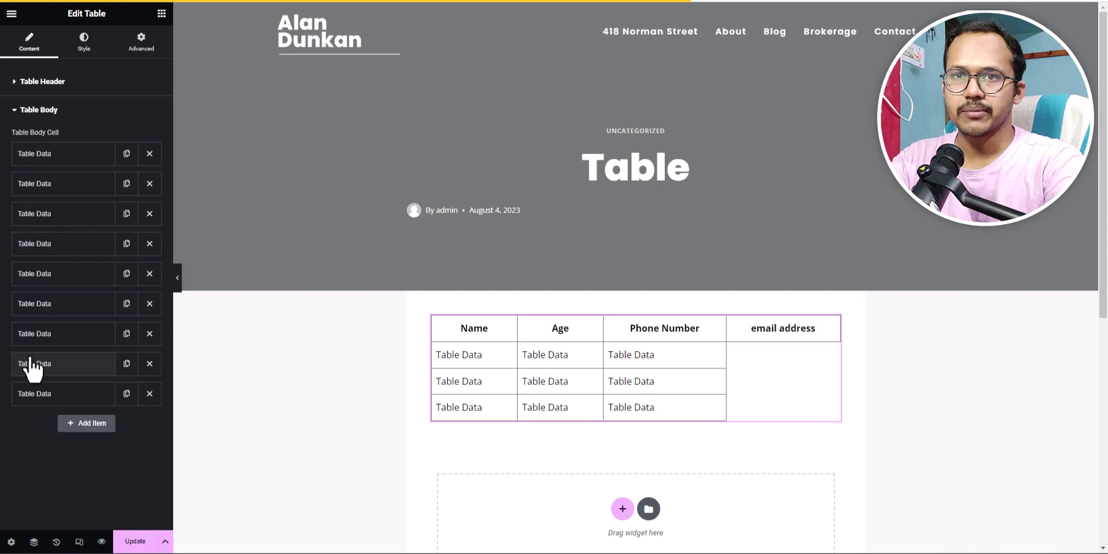
left_click(75, 426)
left_click(77, 428)
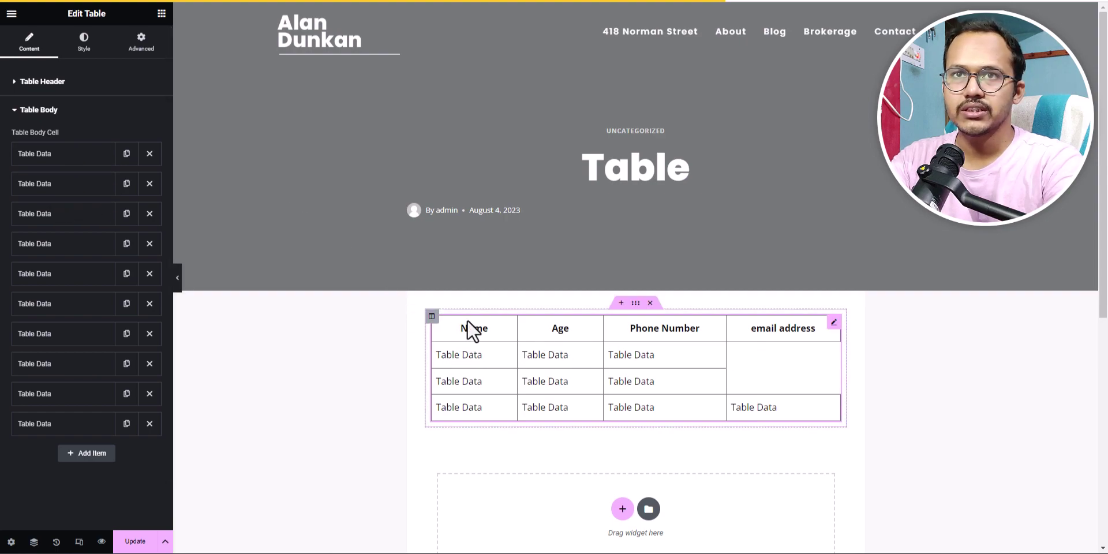
left_click(126, 213)
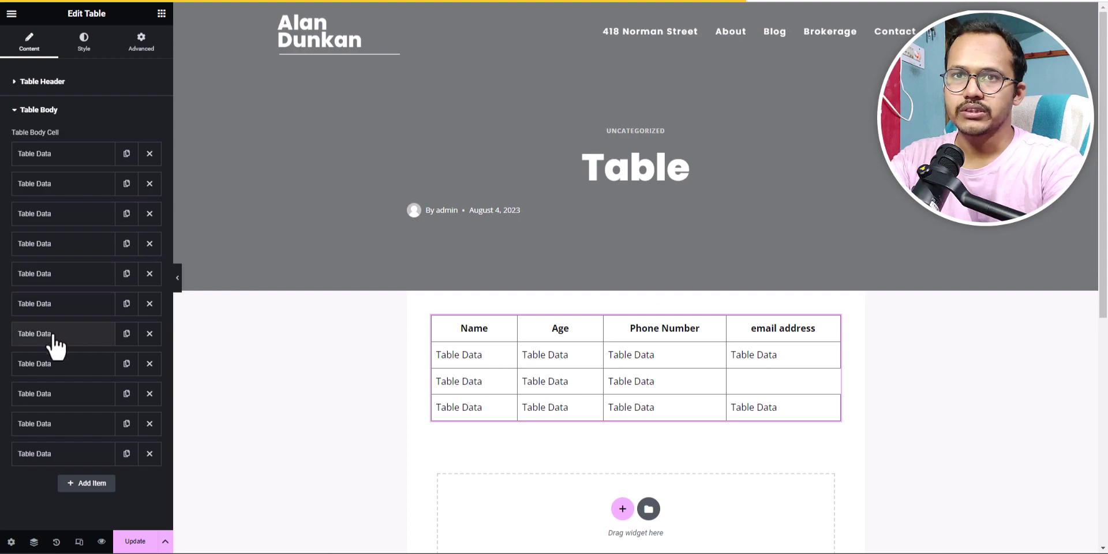
left_click(126, 334)
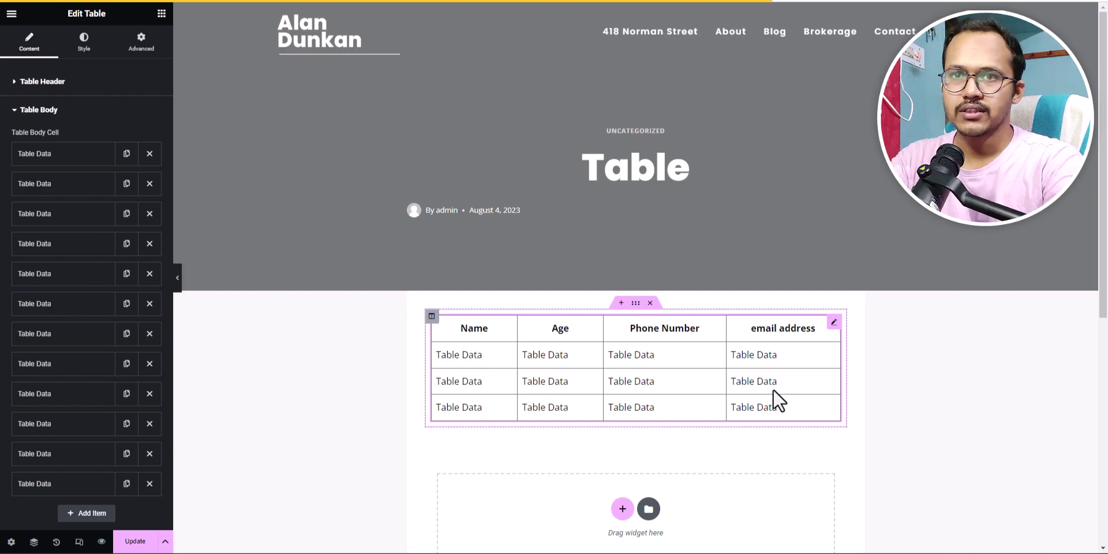
- Enable the advance settings for the last body cell, try its left and right alignments, and set it to center
left_click(81, 508)
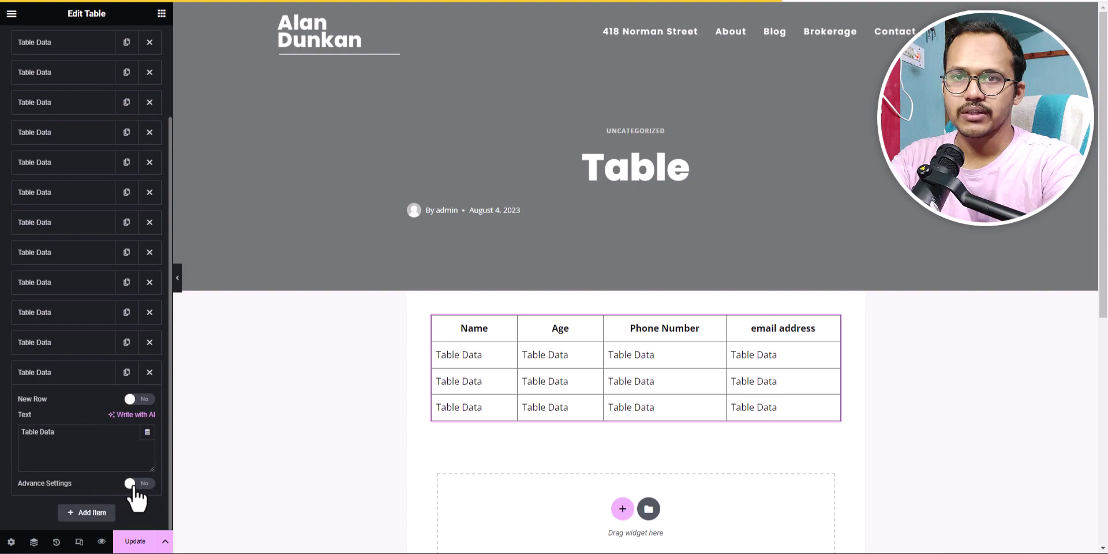
left_click(137, 483)
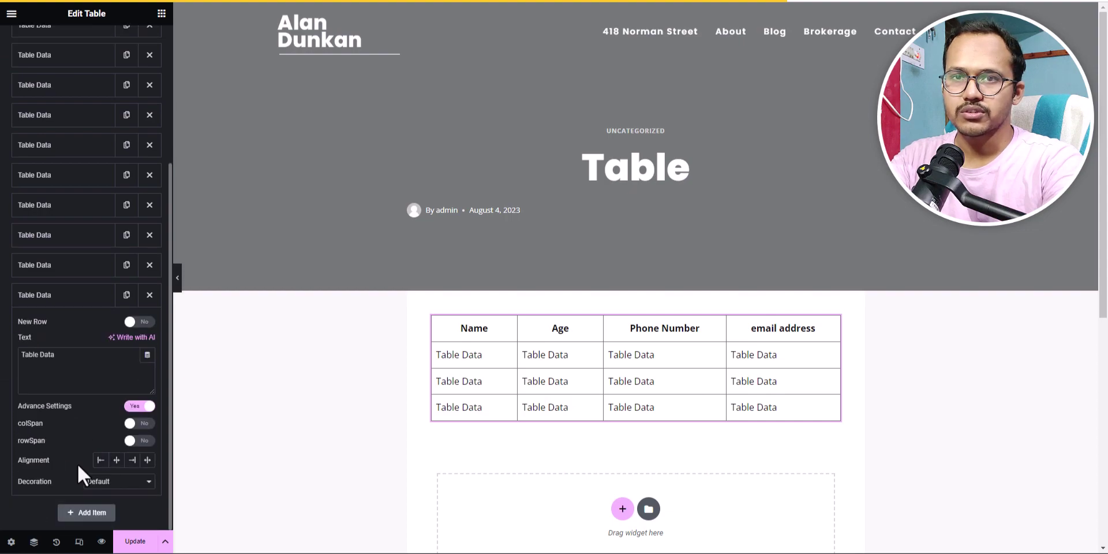
left_click(116, 460)
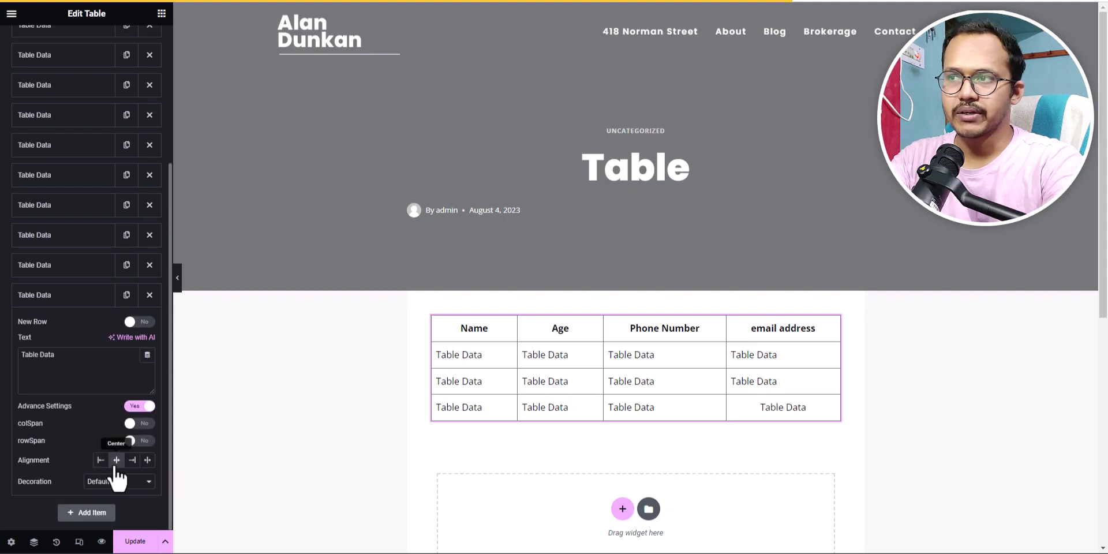
left_click(100, 460)
left_click(134, 461)
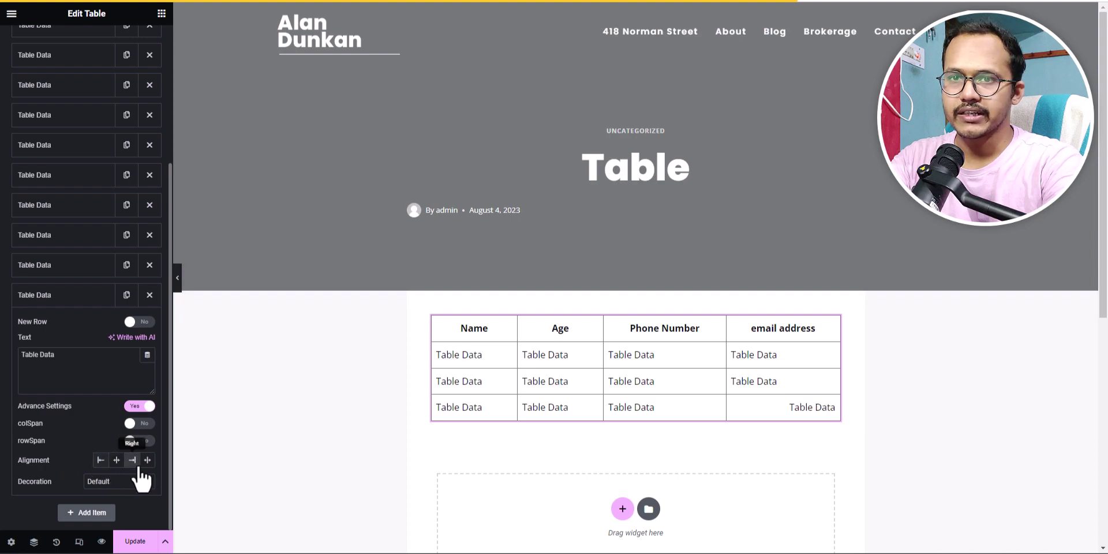
left_click(117, 460)
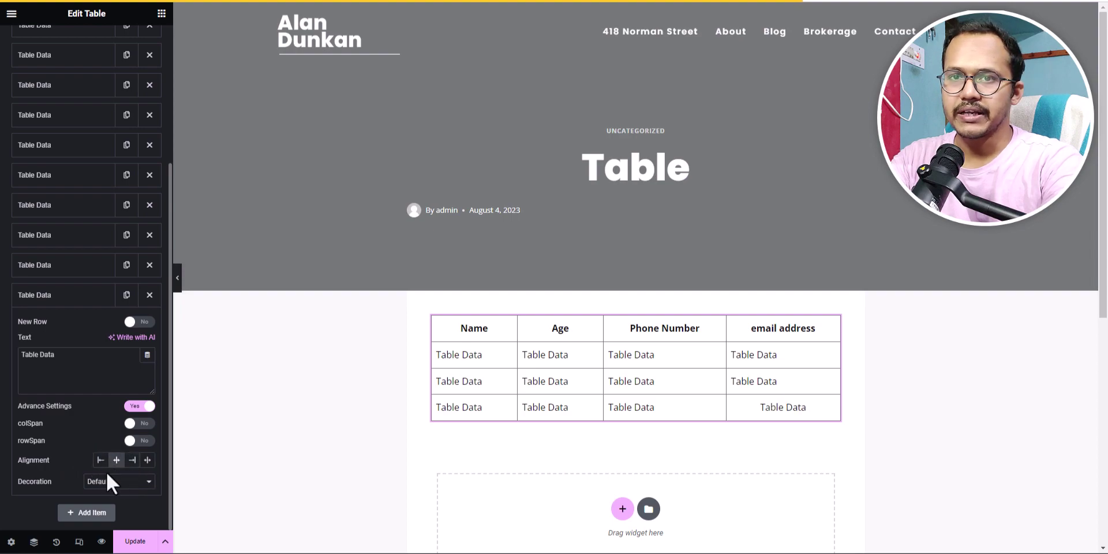
- Try the Underline, Overline and Line Through decorations on the last body cell, and restore Default
left_click(108, 482)
left_click(110, 504)
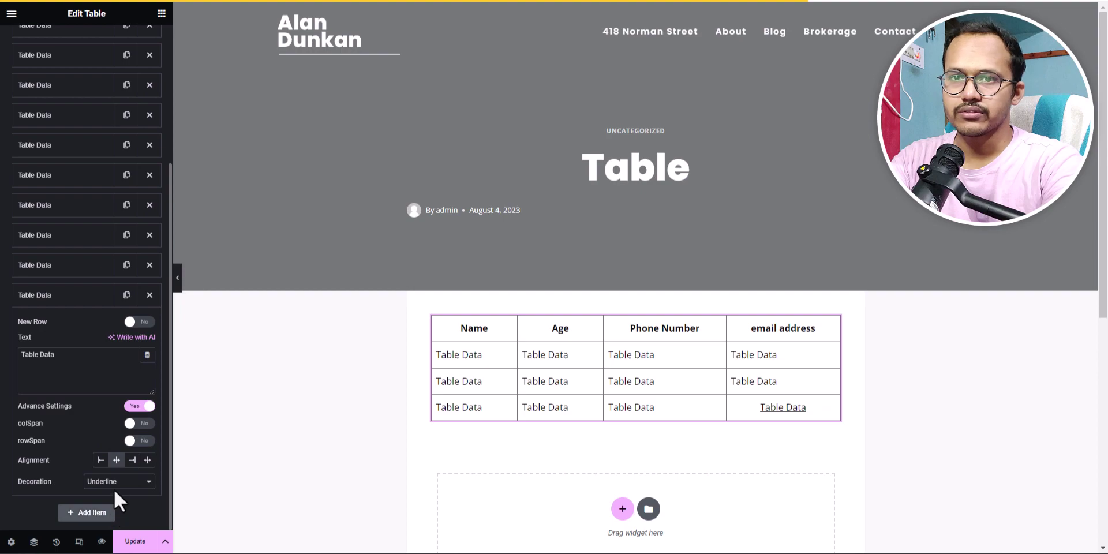
left_click(112, 485)
left_click(112, 512)
left_click(116, 488)
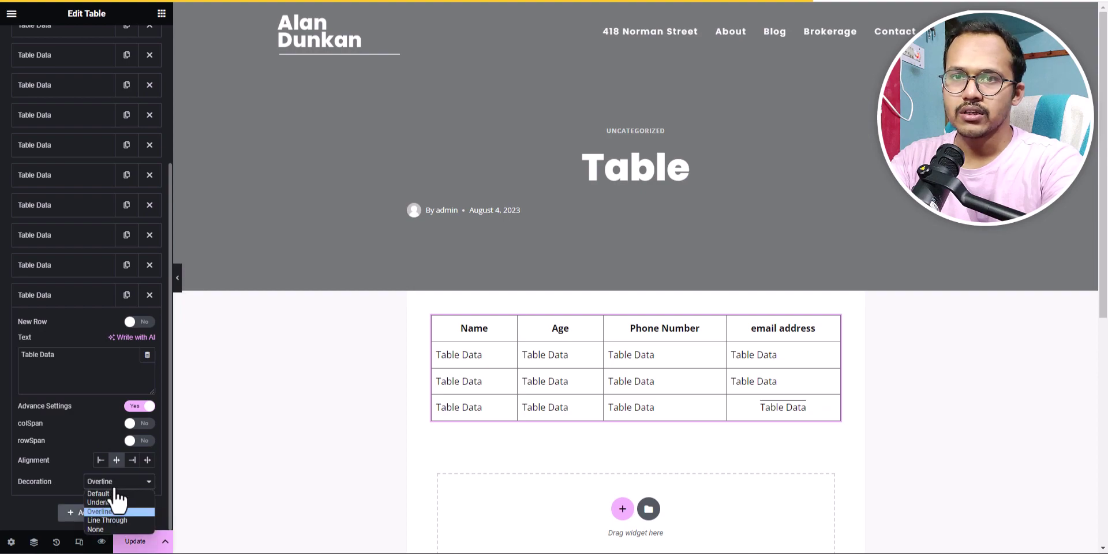
left_click(107, 520)
left_click(116, 482)
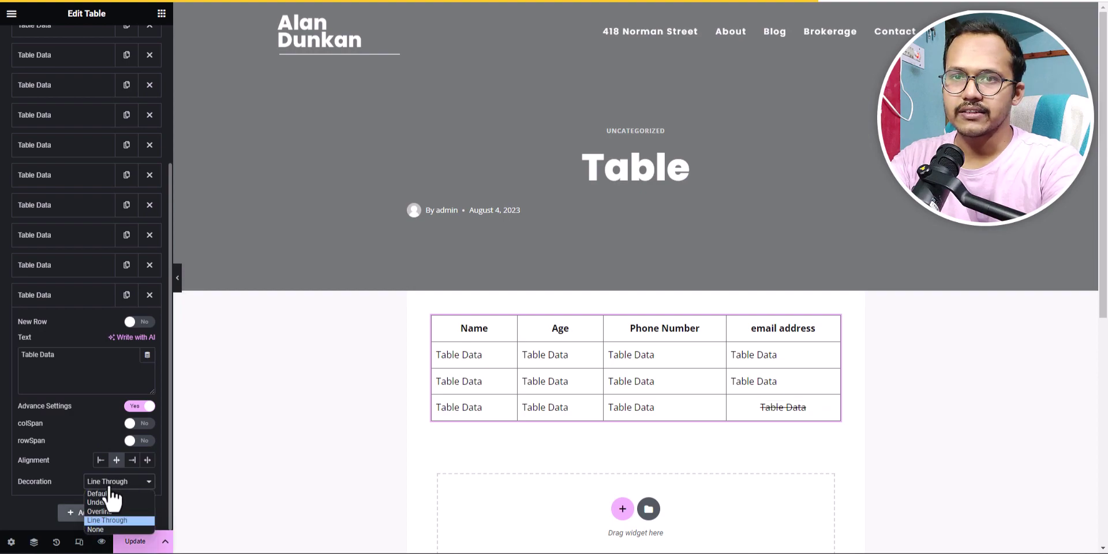
left_click(102, 492)
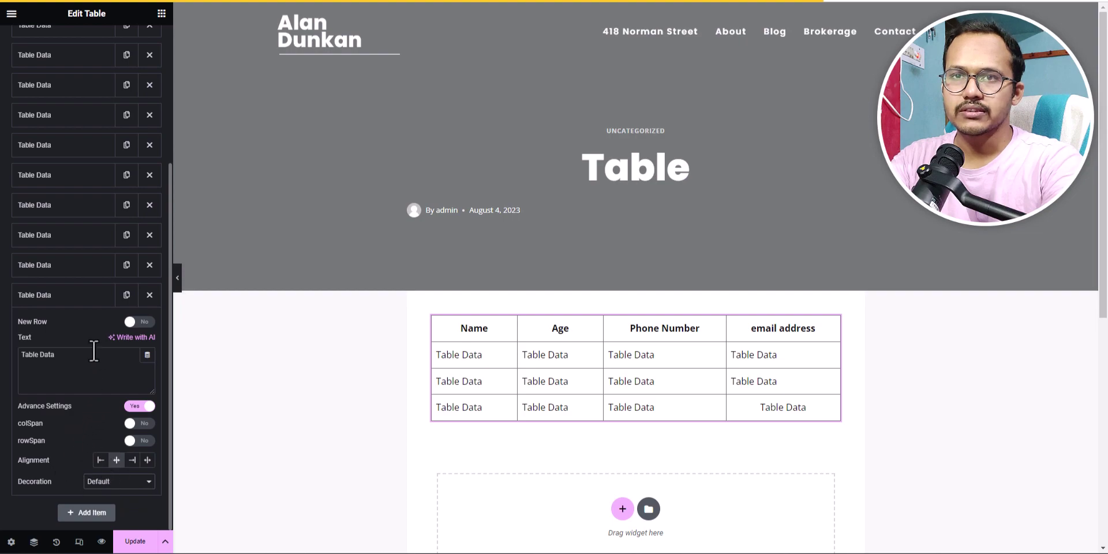
left_click(83, 296)
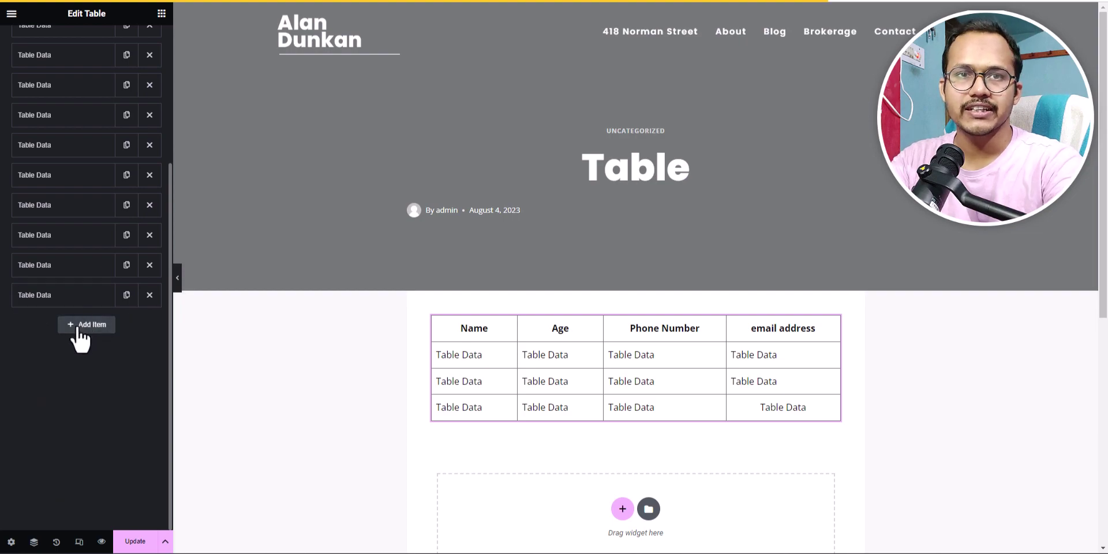
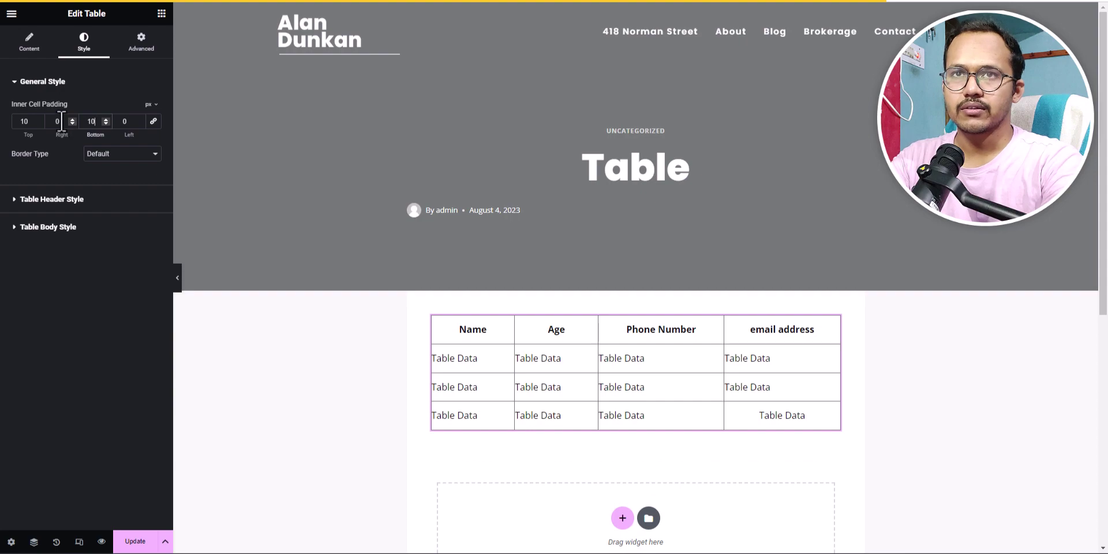
- Set the table's right and left inner cell padding to 10 px
left_click(72, 119)
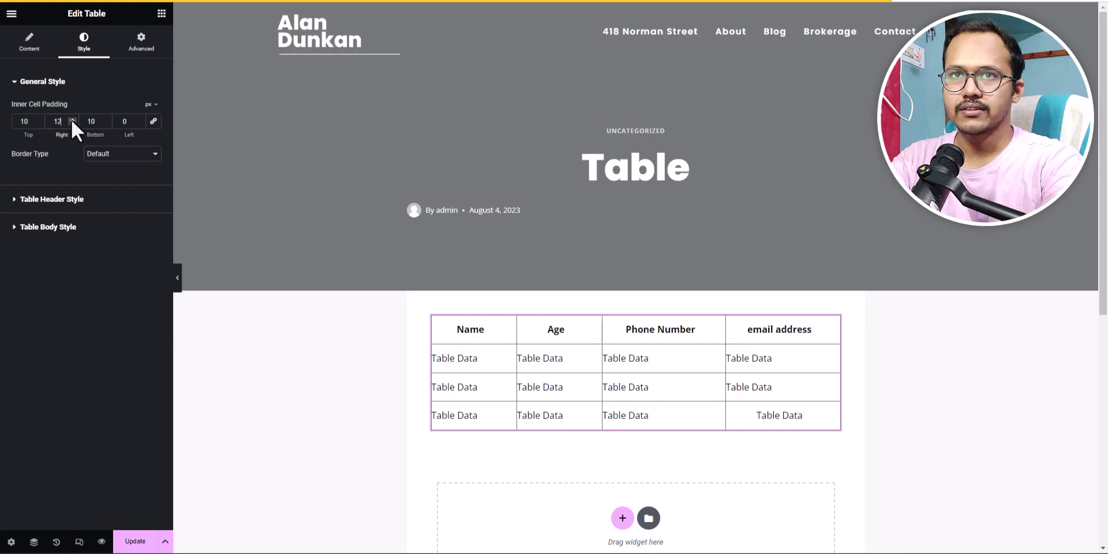
left_click(71, 123)
left_click(72, 123)
left_click(139, 119)
left_click(139, 119)
left_click(138, 119)
left_click(139, 119)
left_click(139, 118)
left_click(139, 119)
left_click(139, 119)
left_click(139, 119)
left_click(139, 119)
left_click(138, 119)
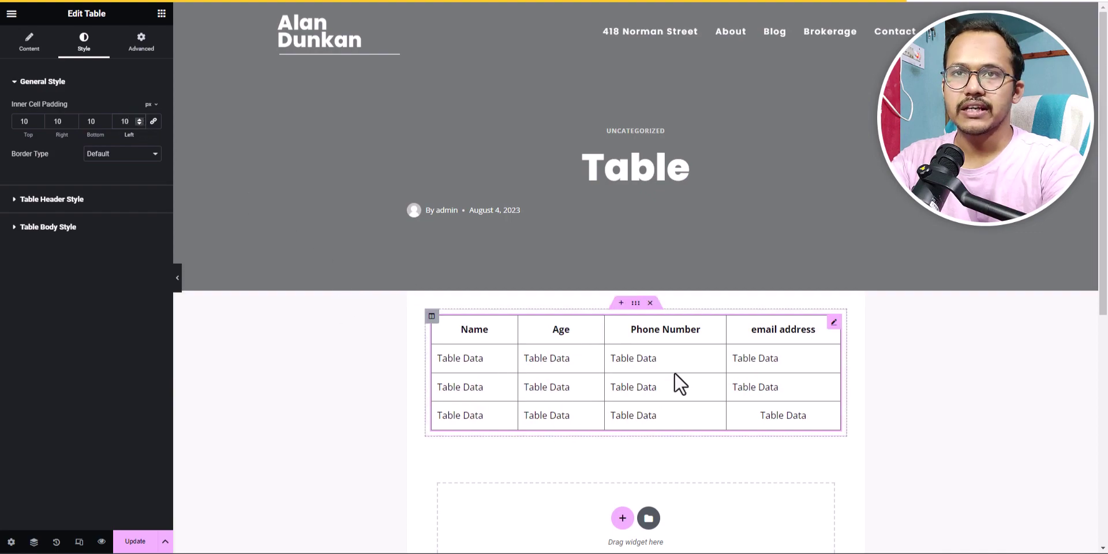
- Style the table header with the Primary global color as background and white text
left_click(23, 200)
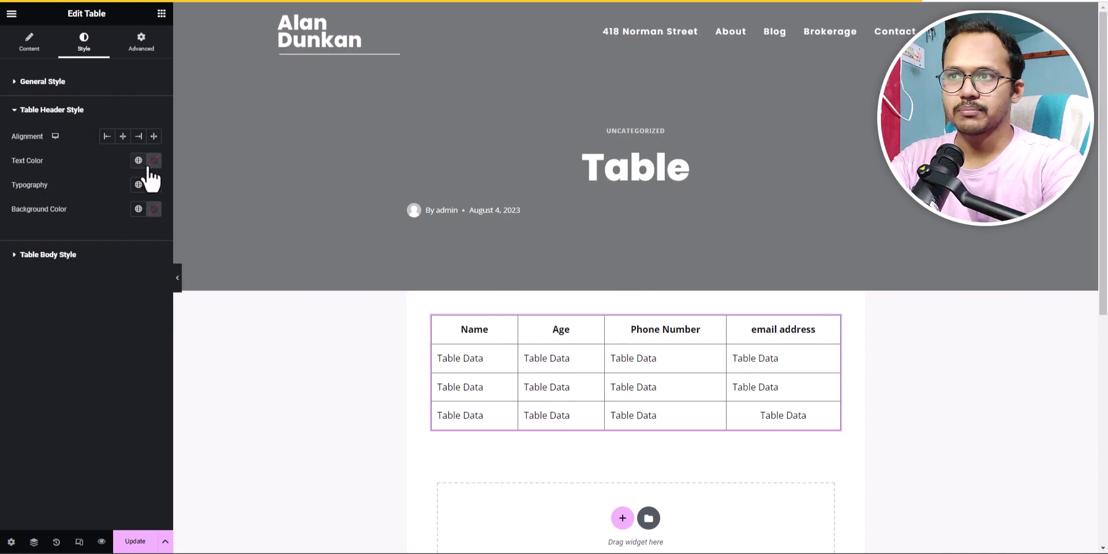
left_click(137, 210)
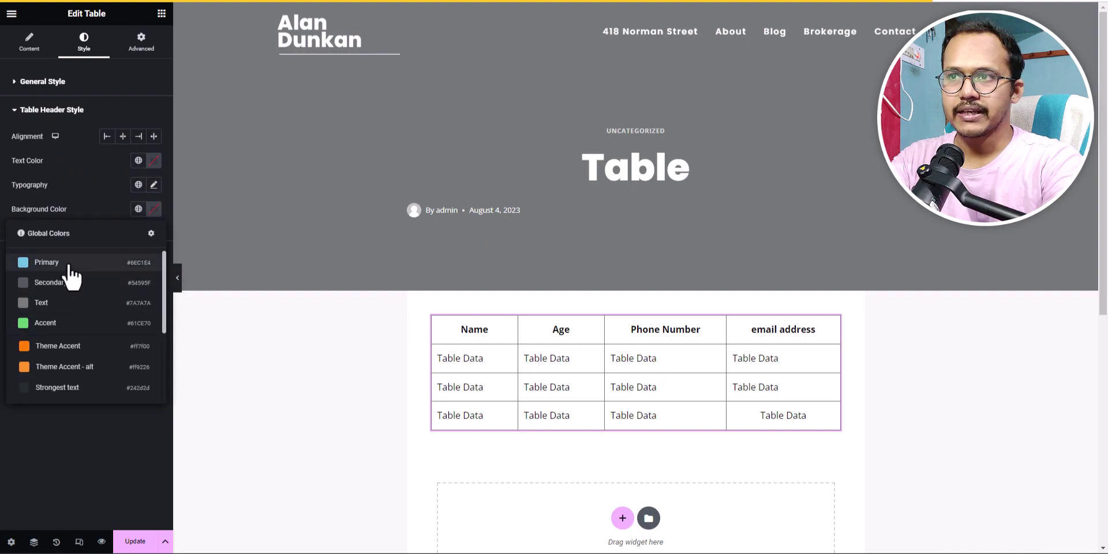
left_click(68, 264)
left_click(138, 161)
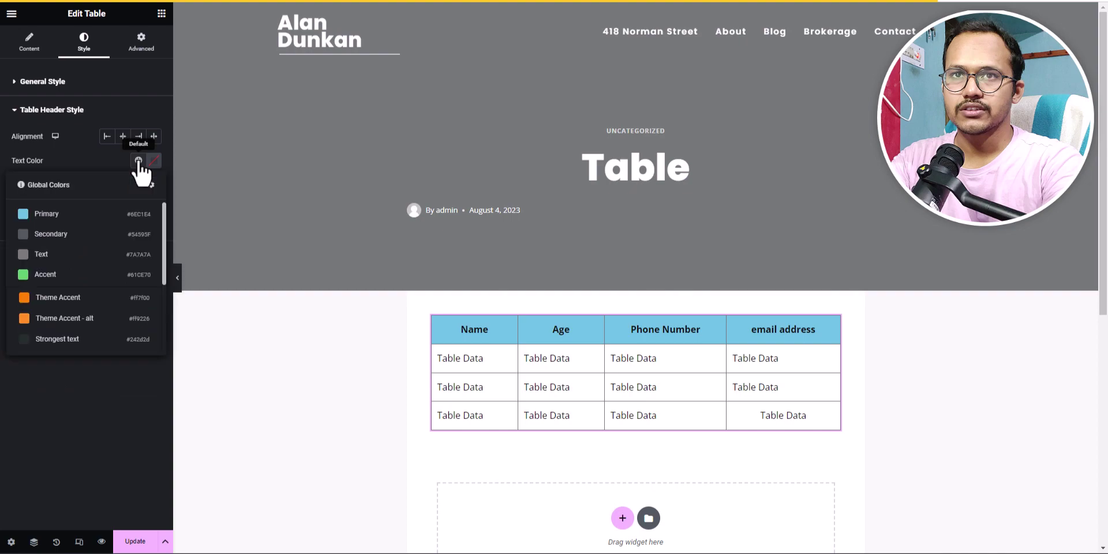
left_click(154, 160)
left_click(89, 215)
left_click_drag(88, 216, 69, 201)
left_click(91, 164)
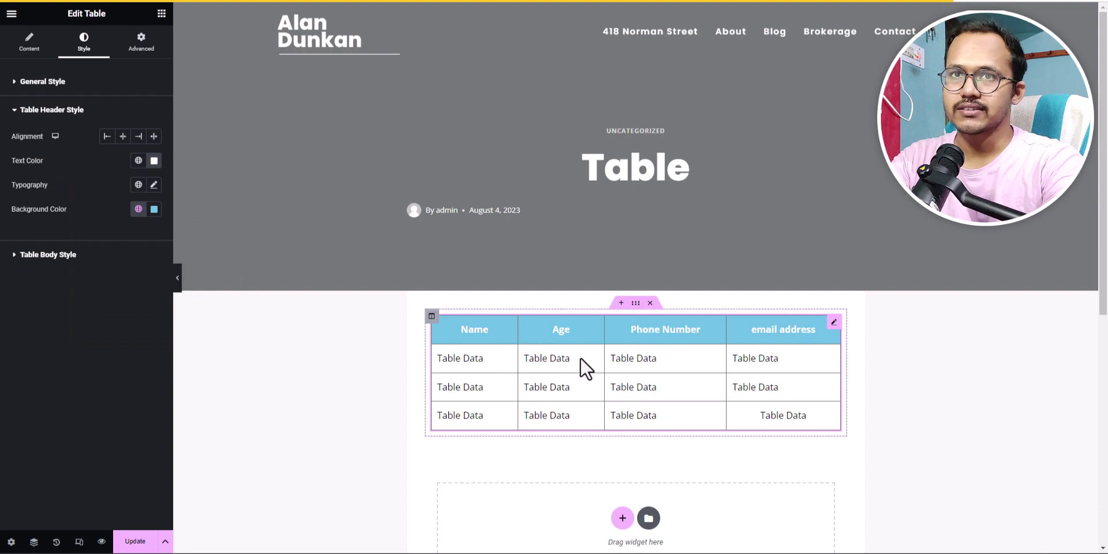
- Set the table body's background color to the very light off-white #FAF7F7
left_click(48, 255)
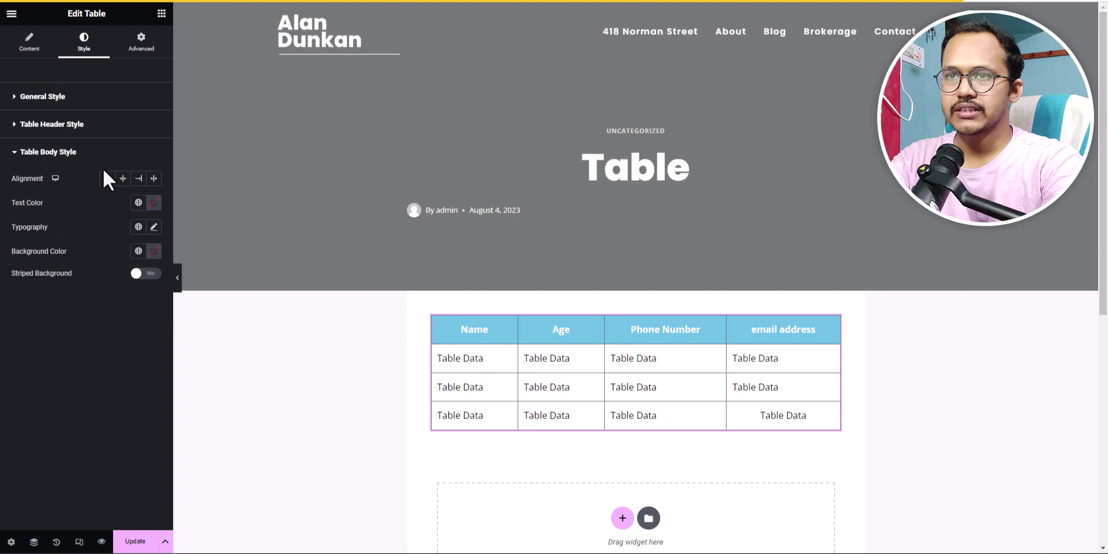
left_click(153, 252)
left_click(96, 319)
left_click_drag(95, 319, 86, 297)
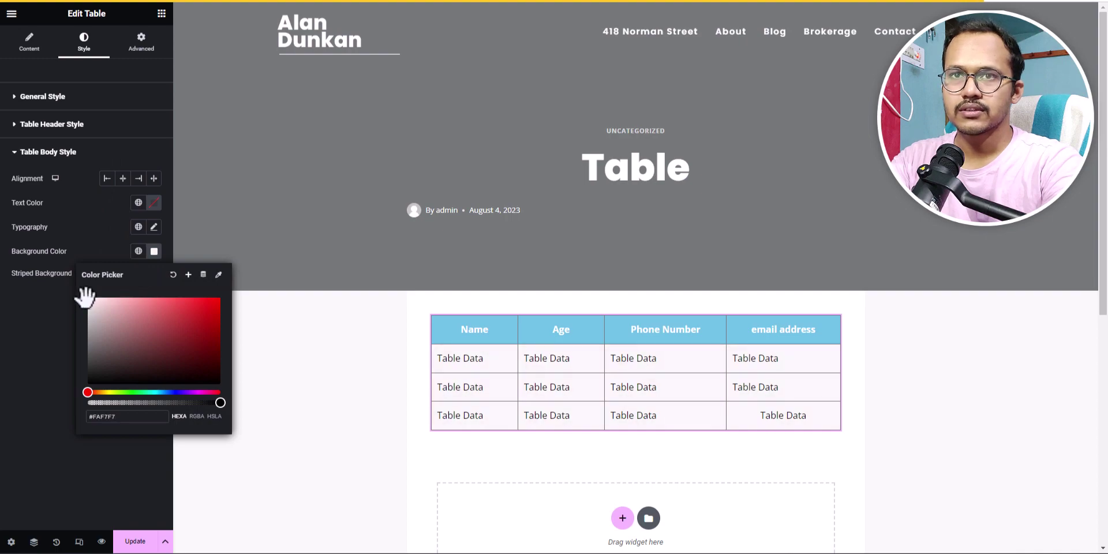
- Enable the striped background for the table body and choose light pink as its secondary background color
left_click(37, 273)
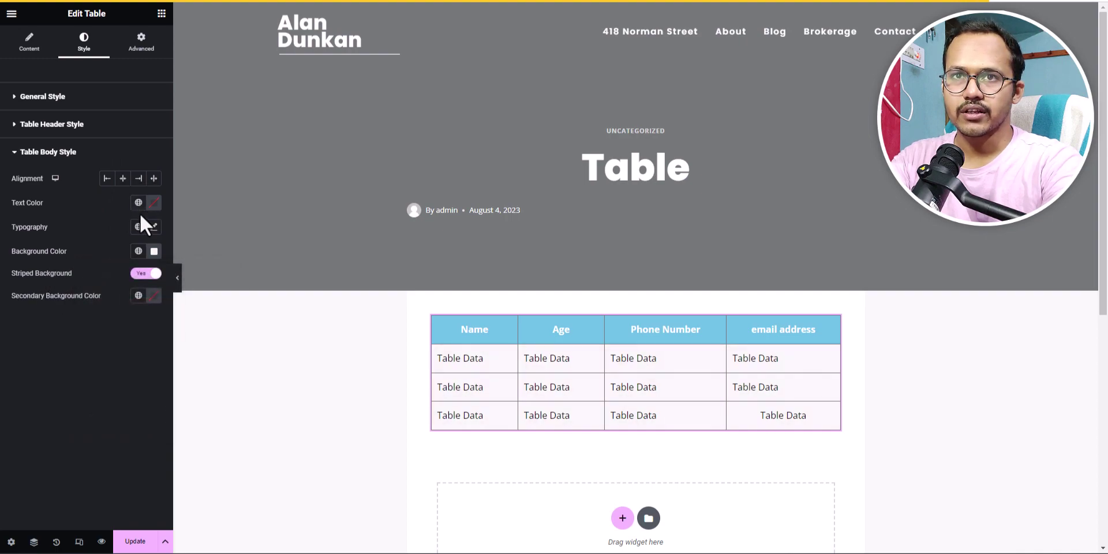
left_click(154, 297)
left_click_drag(124, 371, 116, 344)
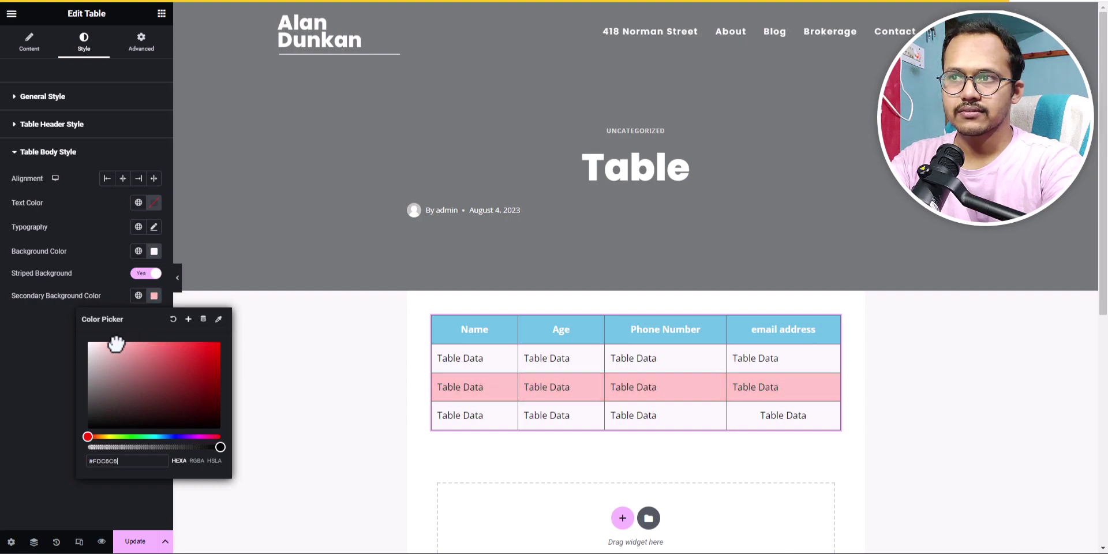
left_click(29, 354)
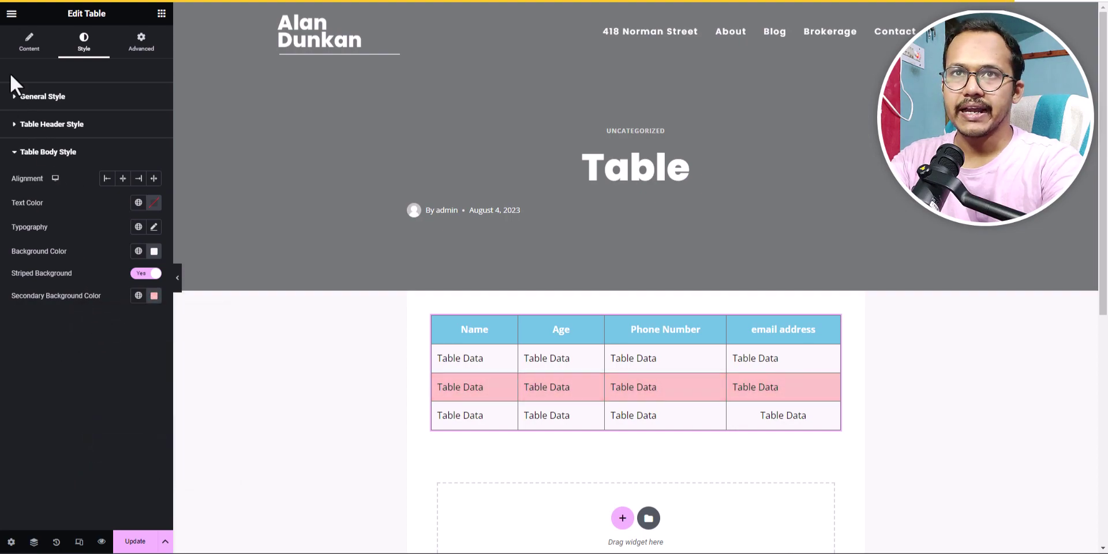
- Add a fourth body row of four cells, enabling New Row on its first cell
left_click(25, 49)
left_click(23, 292)
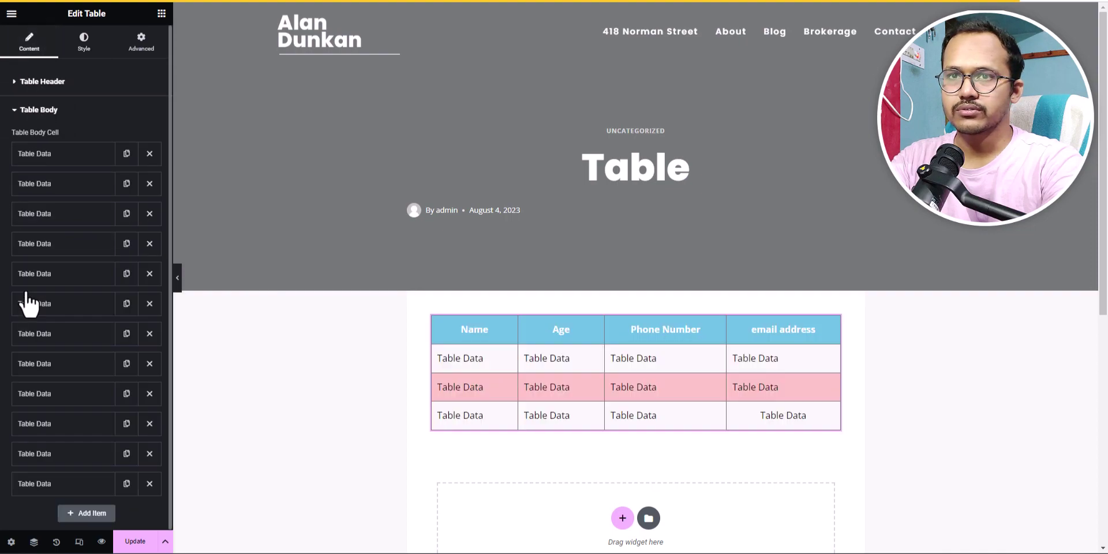
left_click(81, 514)
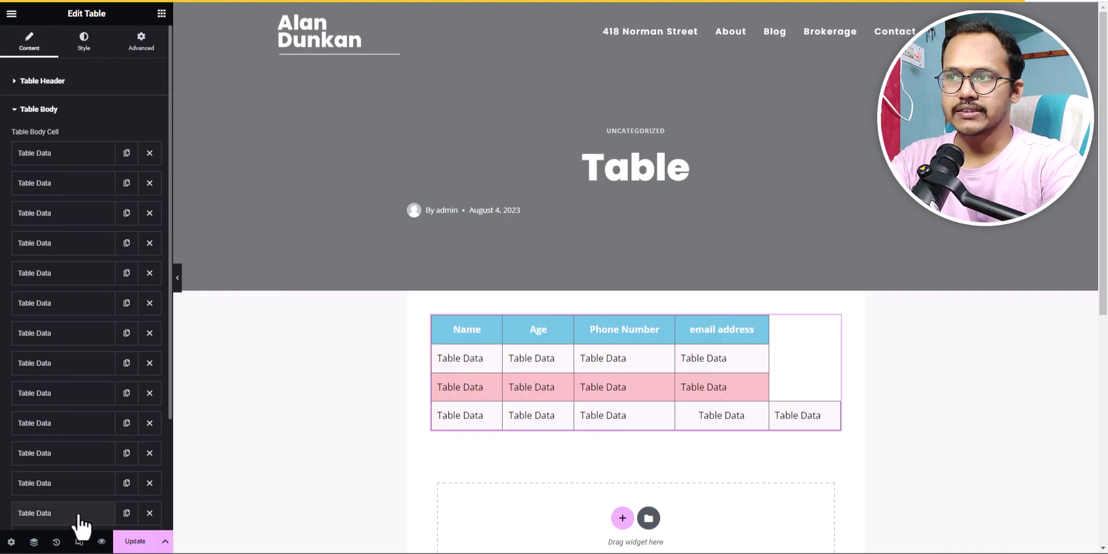
left_click(75, 511)
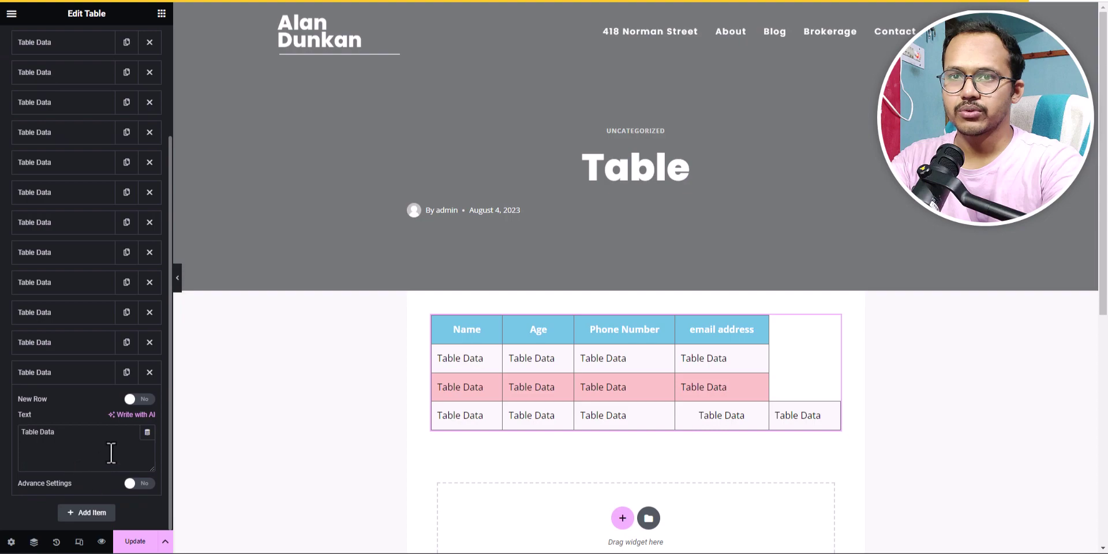
left_click(139, 399)
left_click(84, 513)
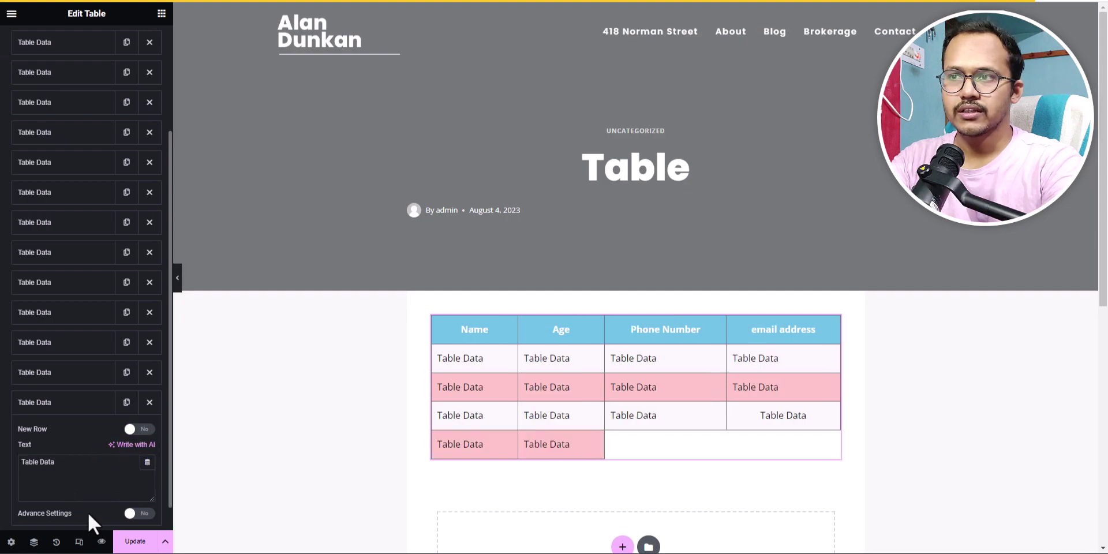
left_click(84, 514)
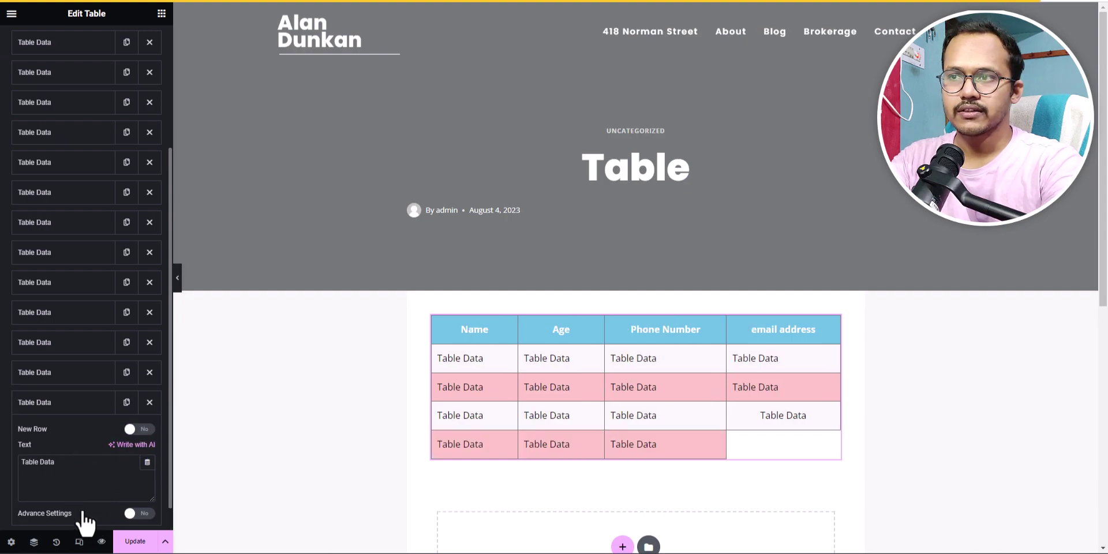
left_click(86, 513)
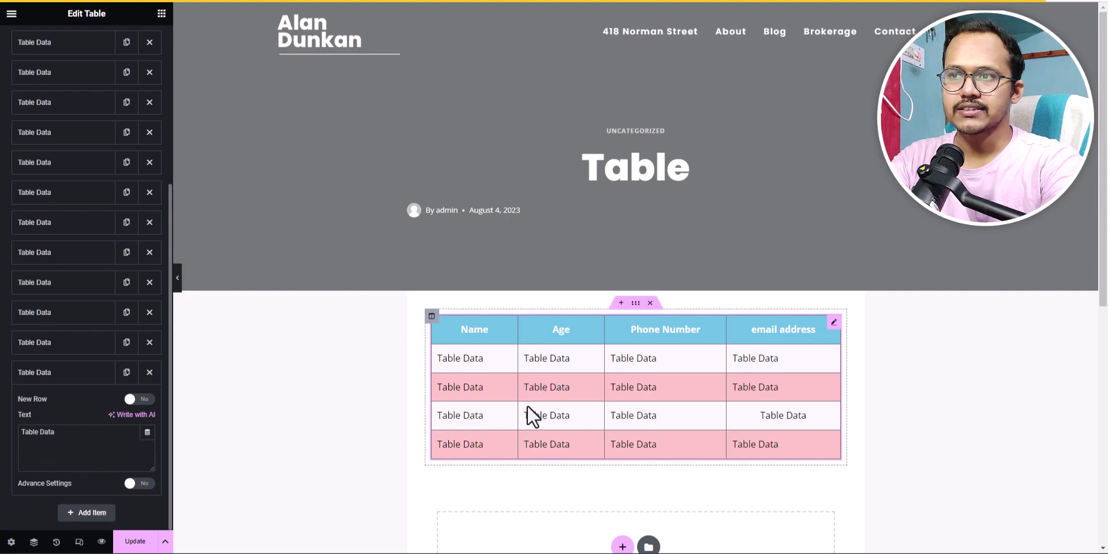
- Add a fifth body row of four cells, starting it with a New Row cell
left_click(90, 514)
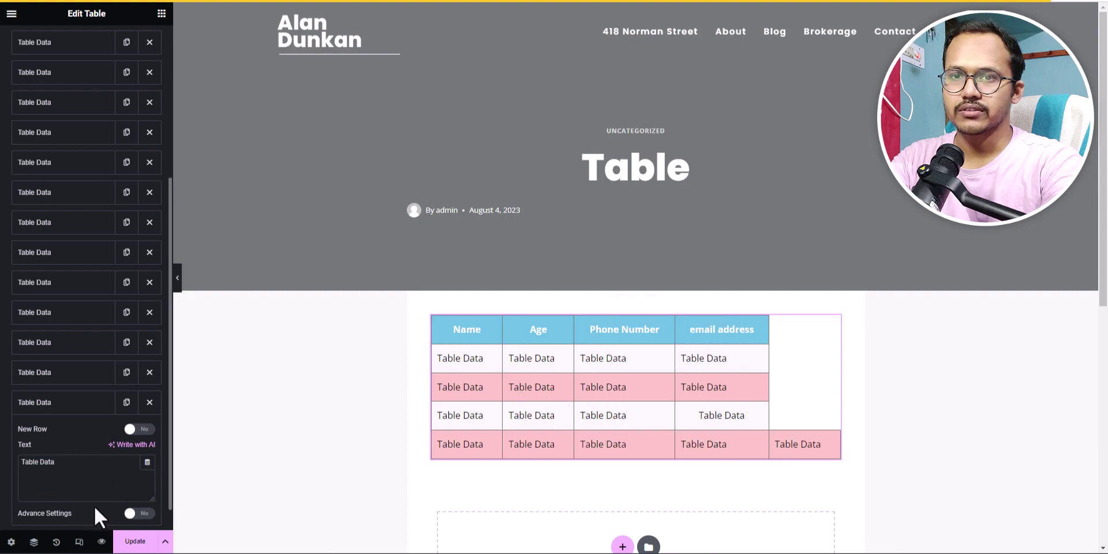
left_click(140, 399)
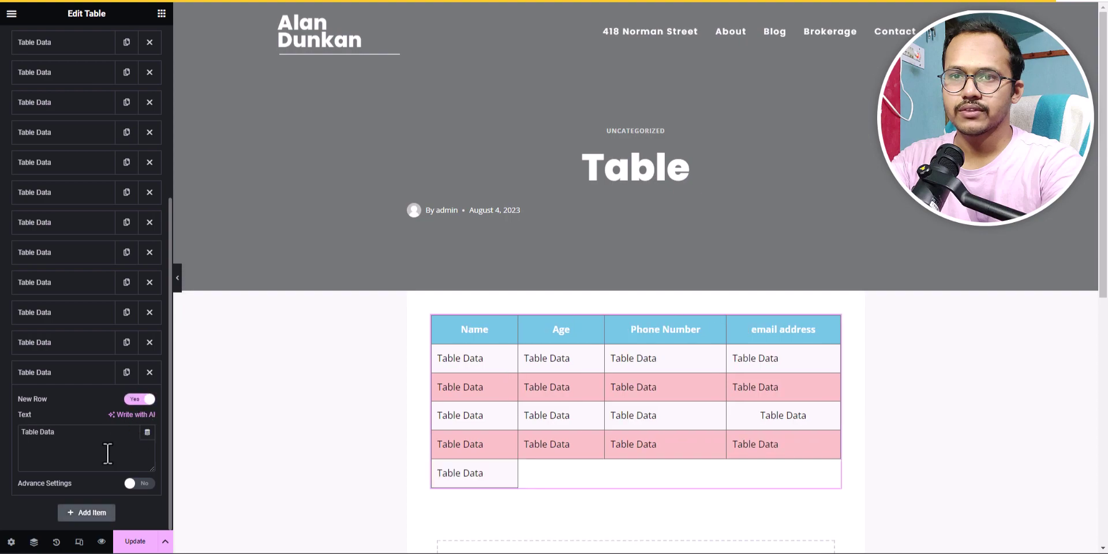
left_click(104, 517)
scroll(95, 516, "down", 1)
left_click(88, 511)
scroll(87, 514, "down", 1)
left_click(90, 512)
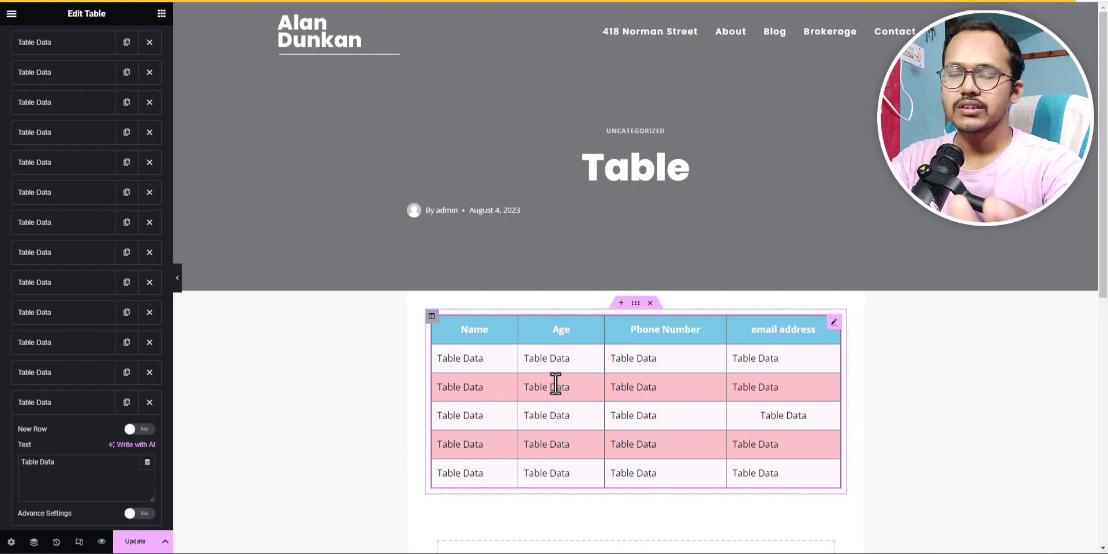
- Set the table widget's layout width to Full Width (100%)
scroll(90, 245, "up", 5)
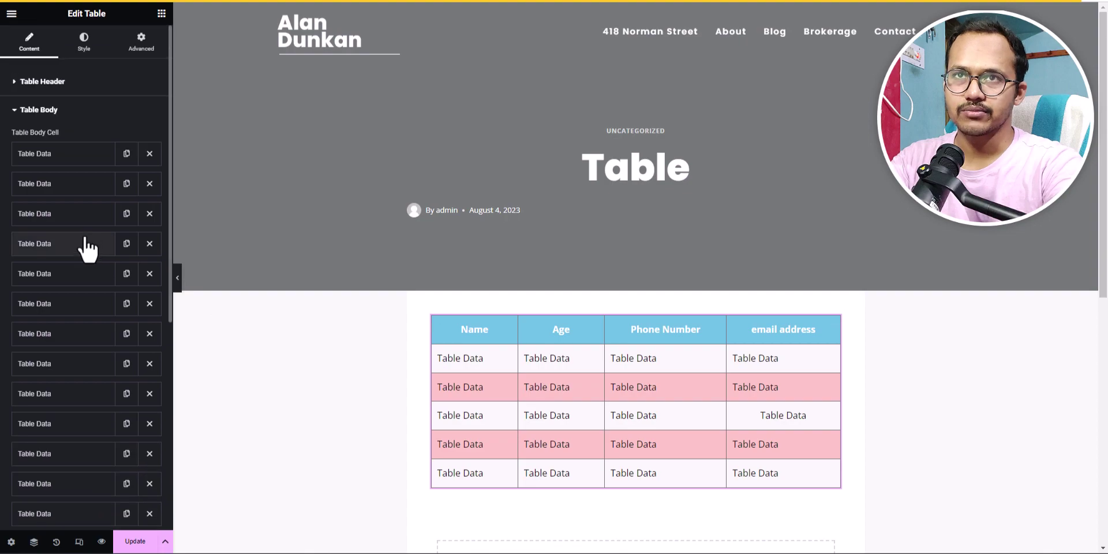
left_click(139, 46)
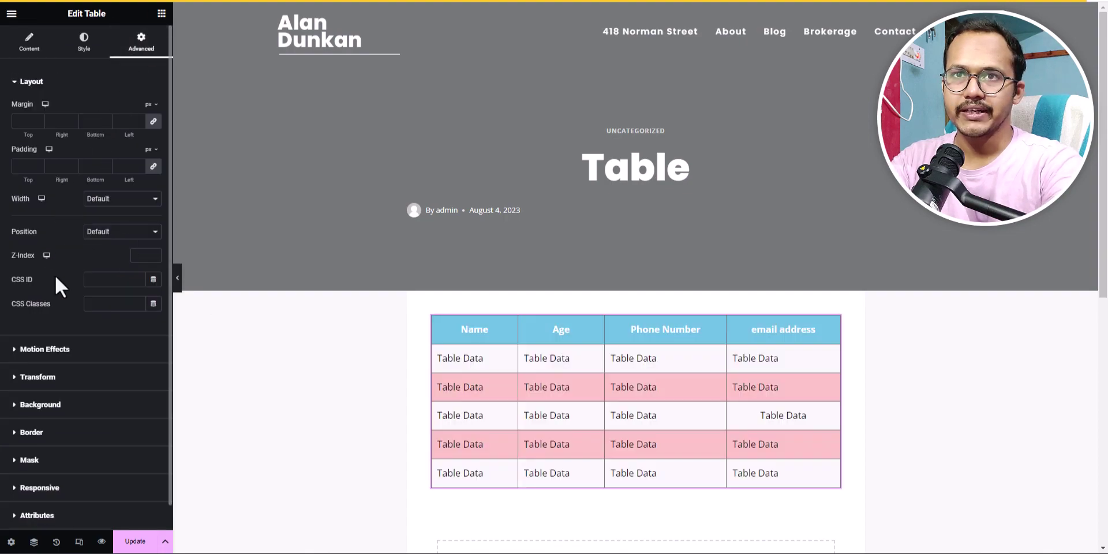
left_click(124, 200)
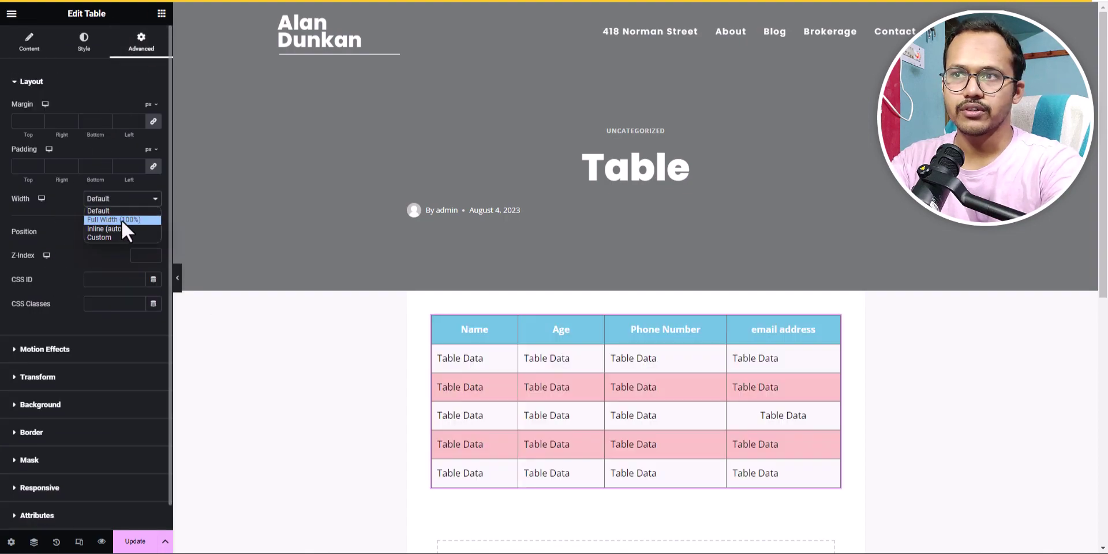
left_click(121, 220)
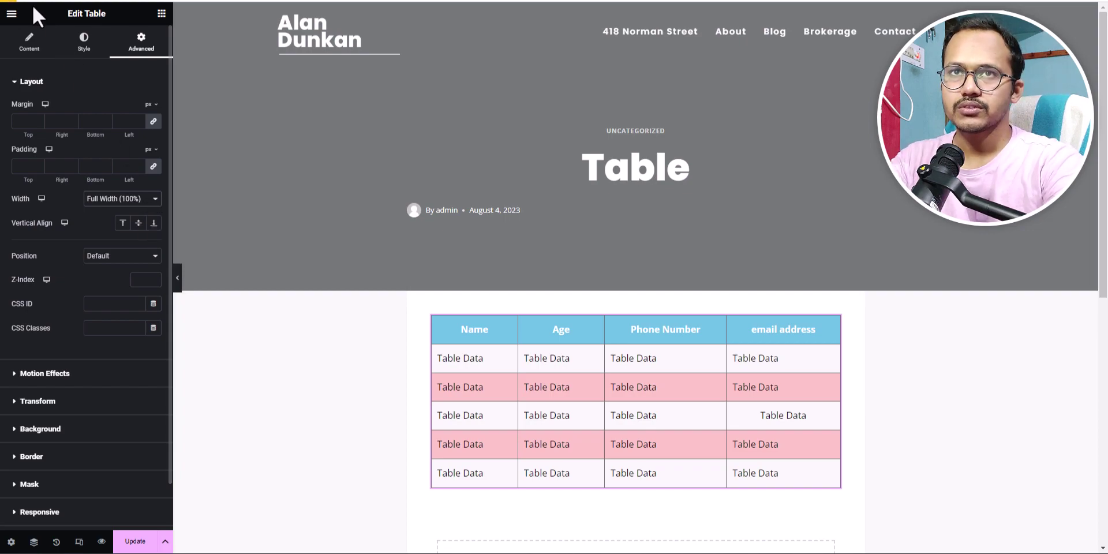
- Leave the Elementor editor without saving and deactivate the Table Addons for Elementor plugin
key("alt+Left")
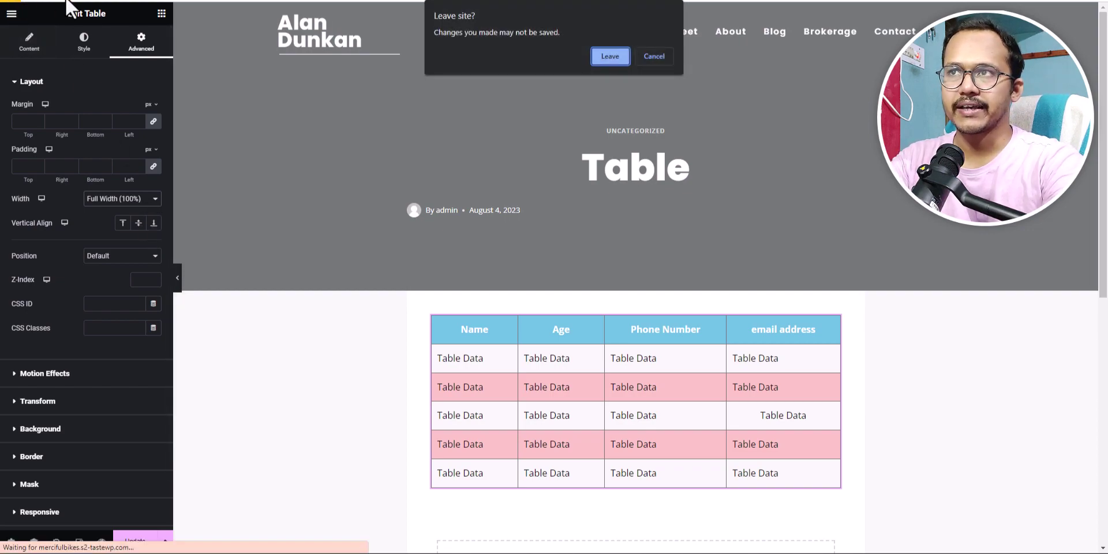
left_click(592, 56)
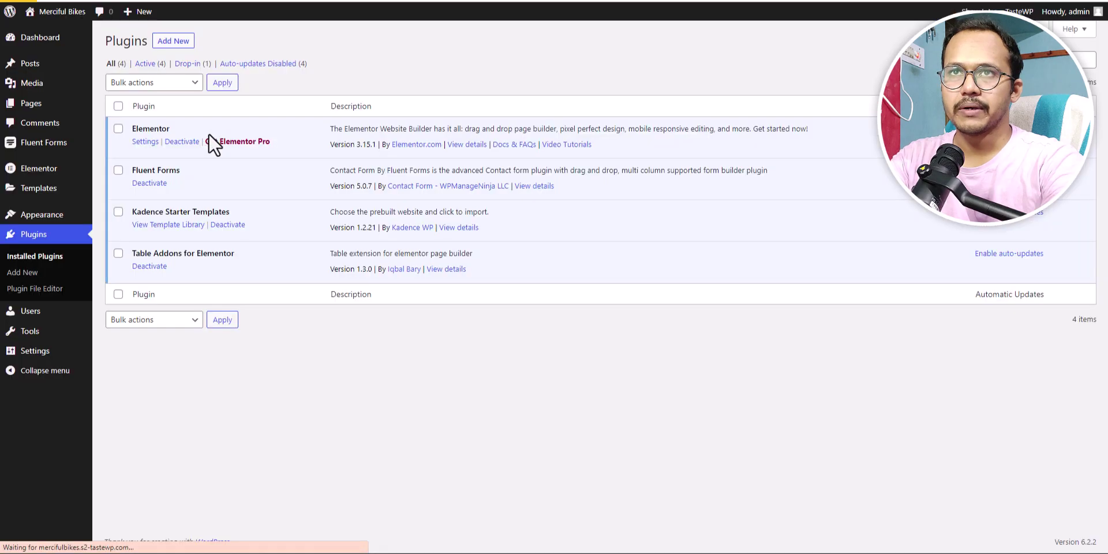
left_click(145, 267)
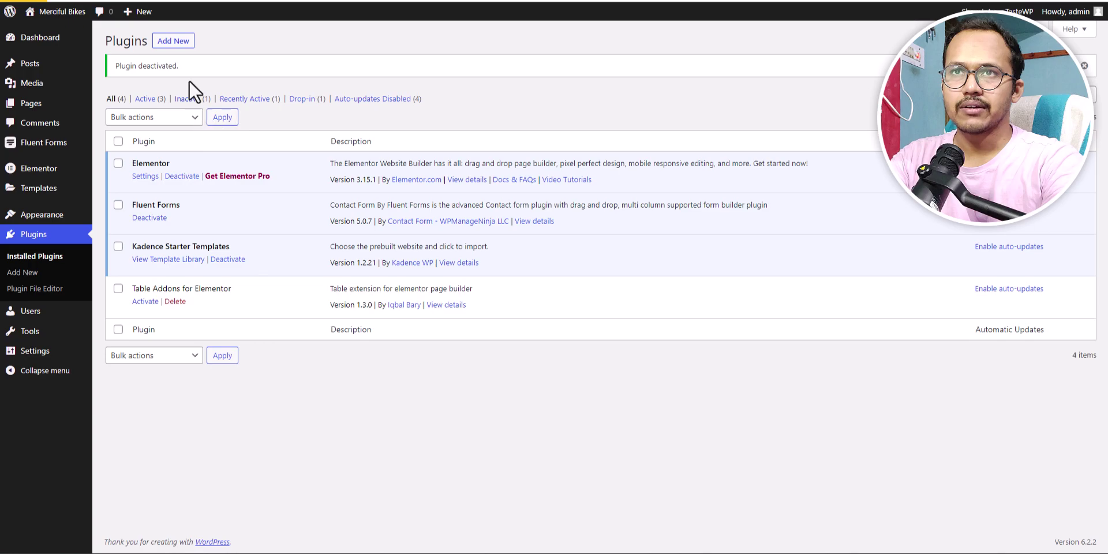
- Search the new plugins for a table builder, and install and activate WP Table Builder
left_click(173, 40)
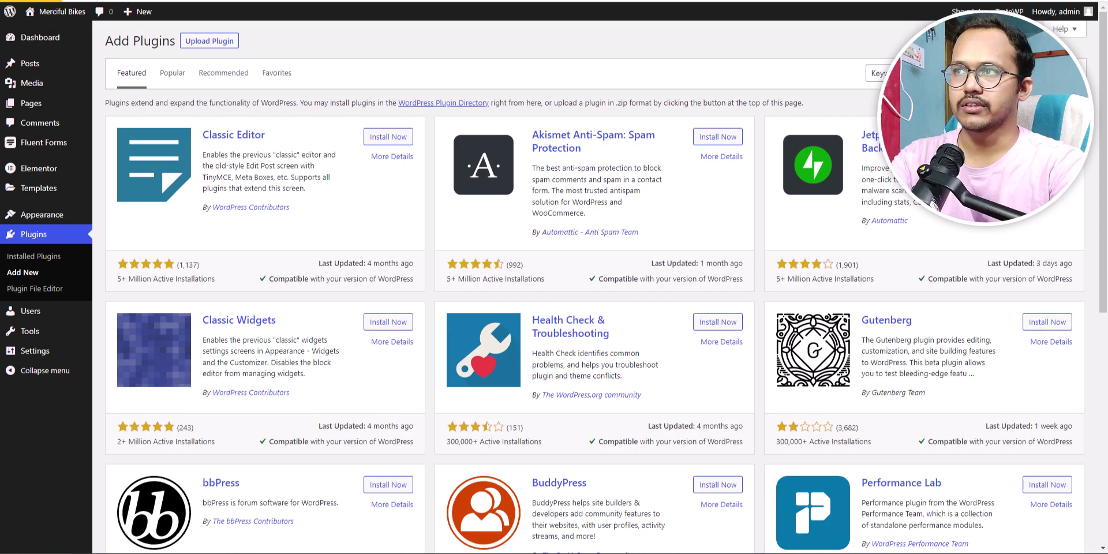
key("ctrl+v")
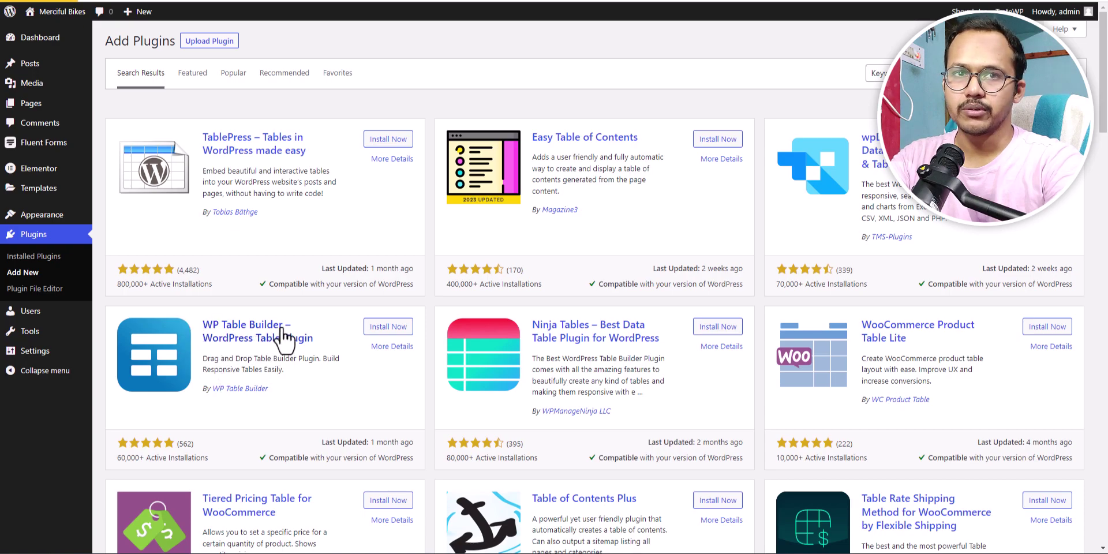
left_click(385, 328)
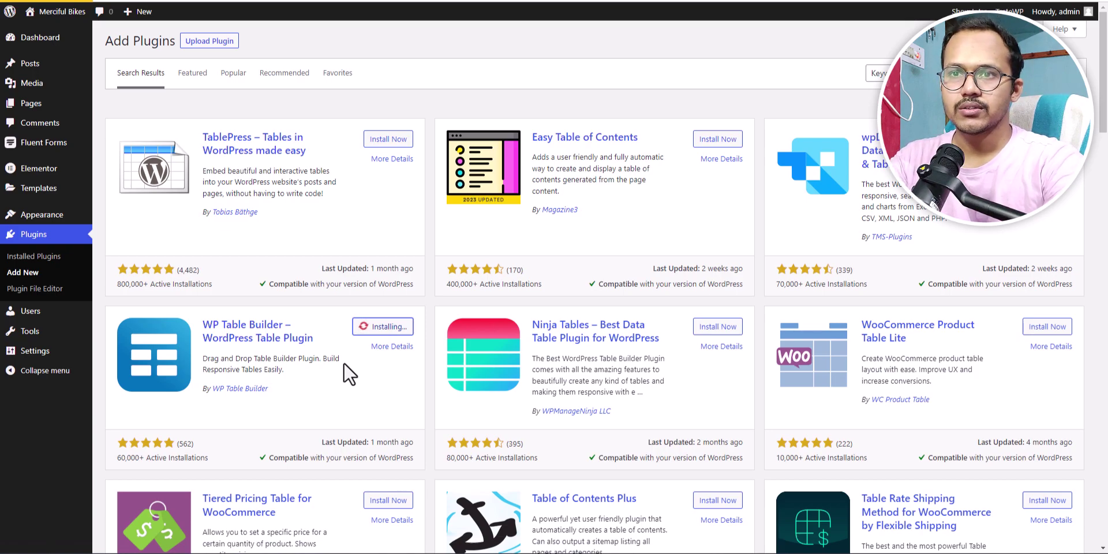
left_click(394, 327)
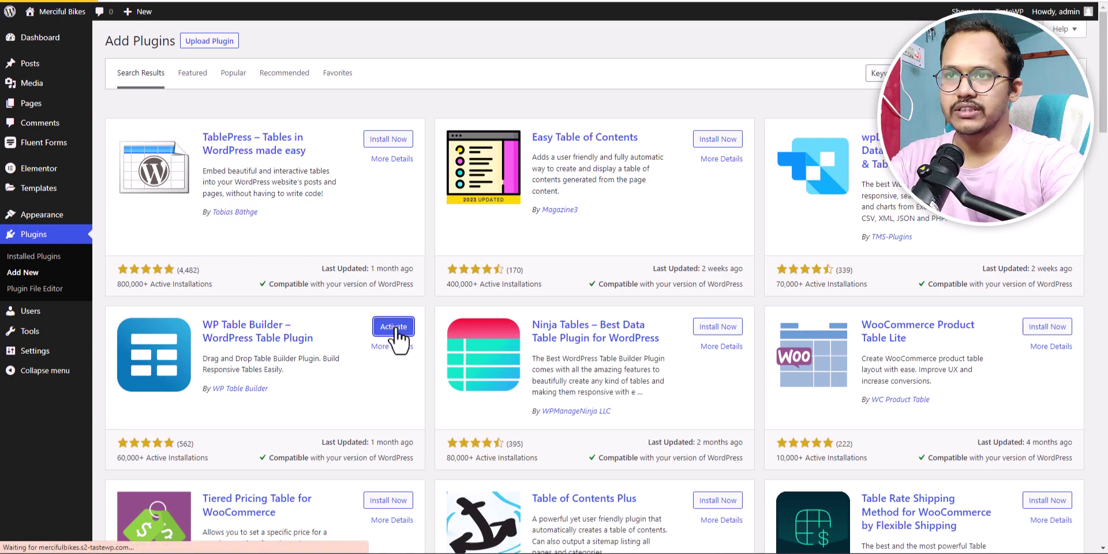
left_click(396, 328)
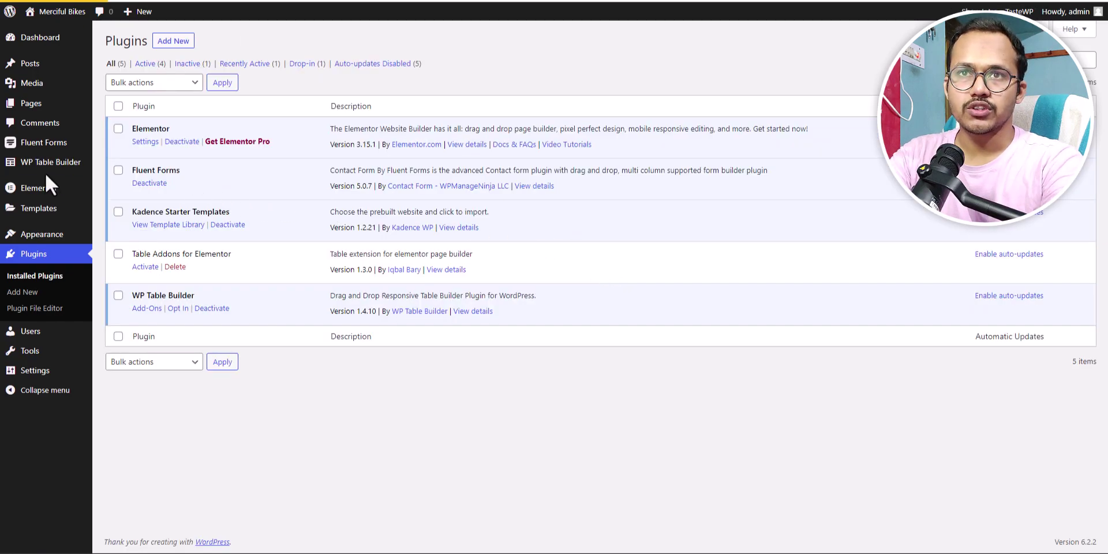
- Start a new table in WP Table Builder and name it "Database table"
mouse_move(54, 168)
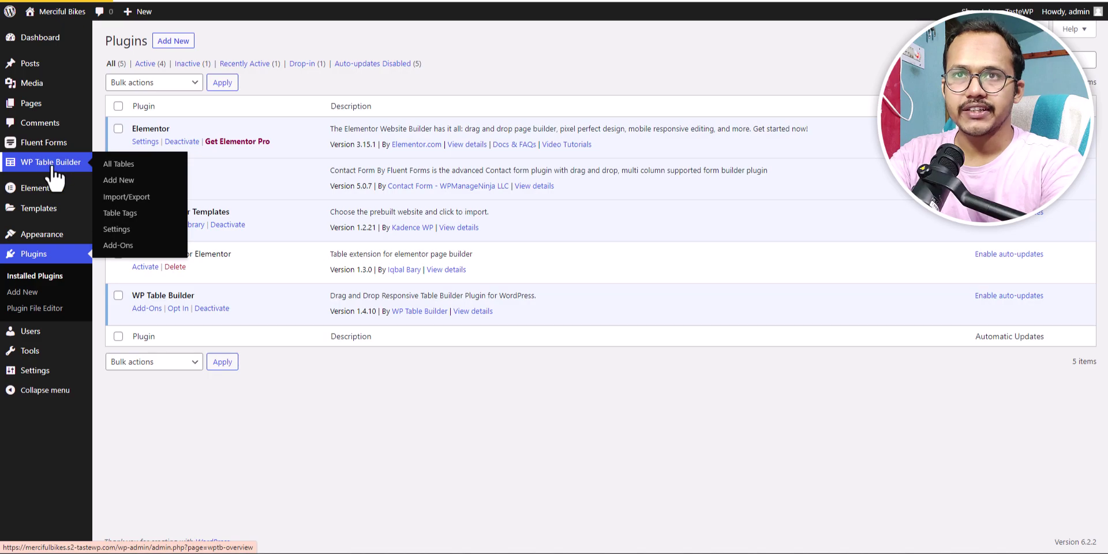
left_click(123, 165)
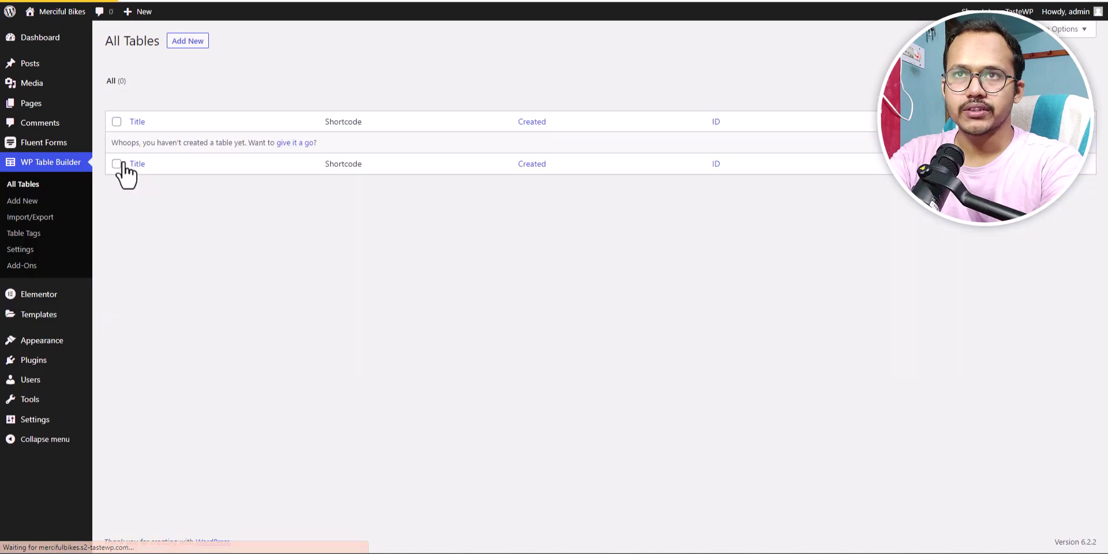
left_click(190, 43)
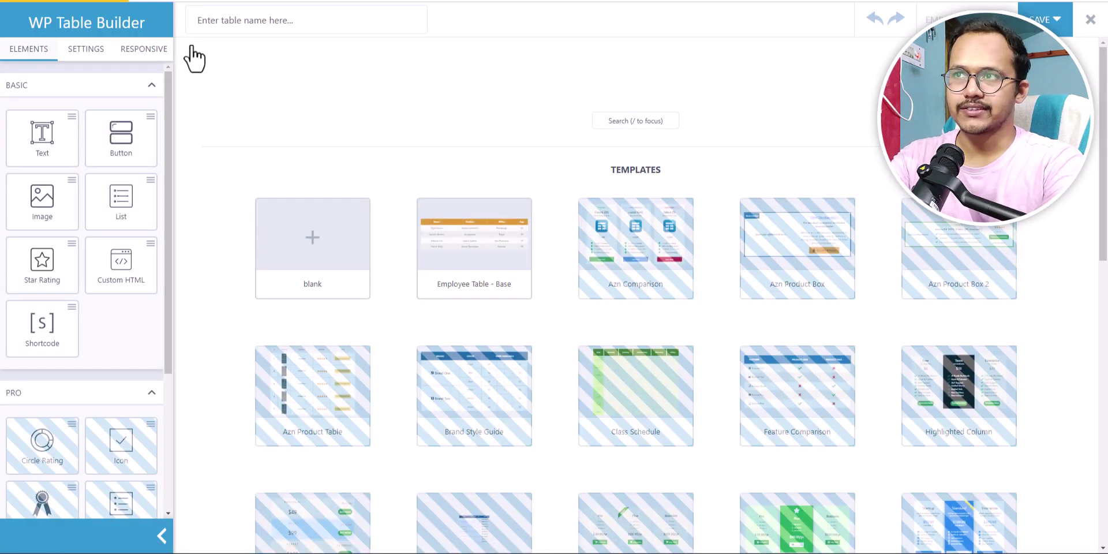
left_click(229, 19)
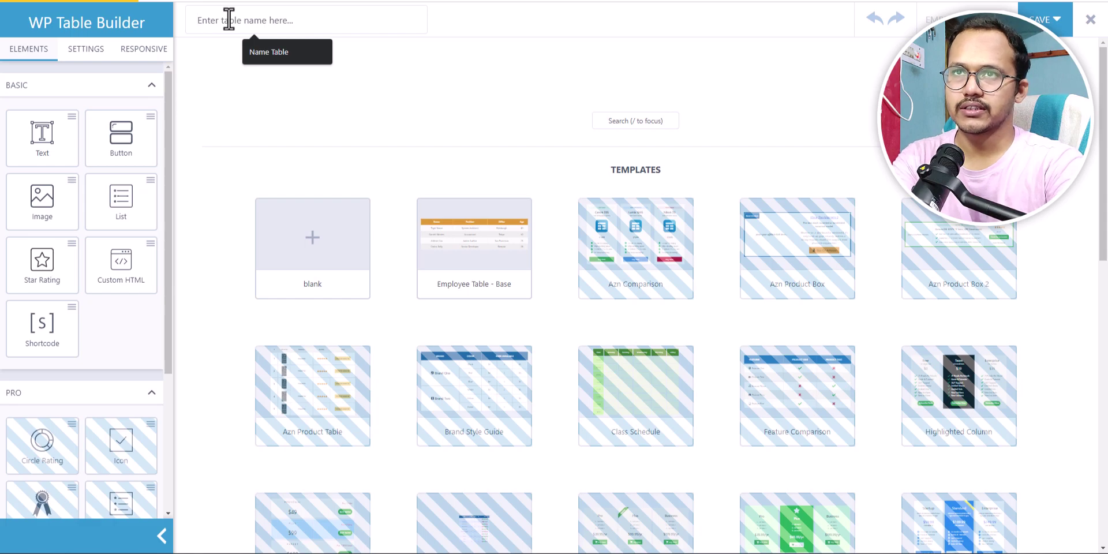
type("Database table")
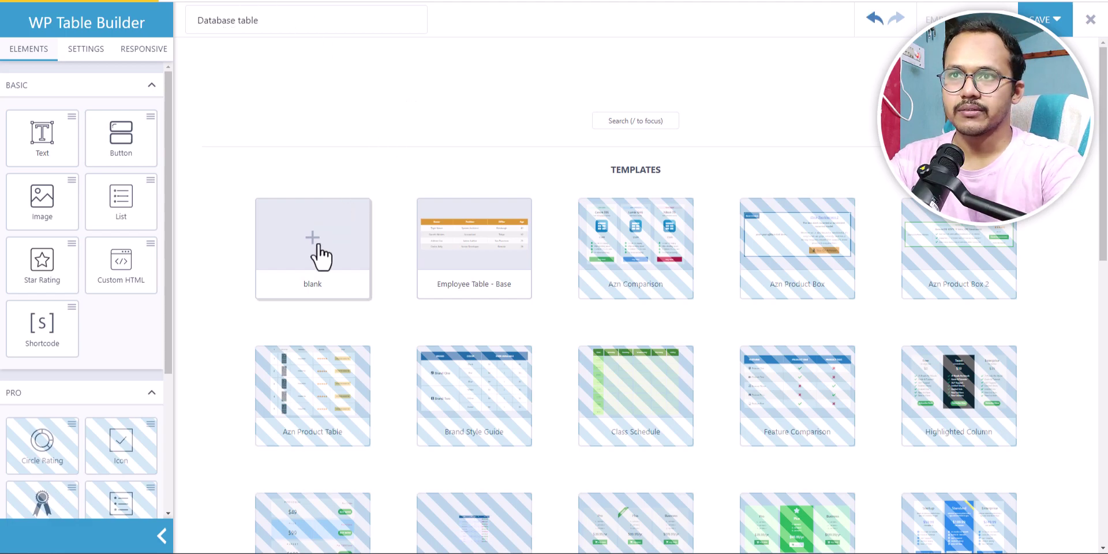
- Create the table from the blank template and expand it to two columns and five rows
mouse_move(322, 254)
left_click(308, 293)
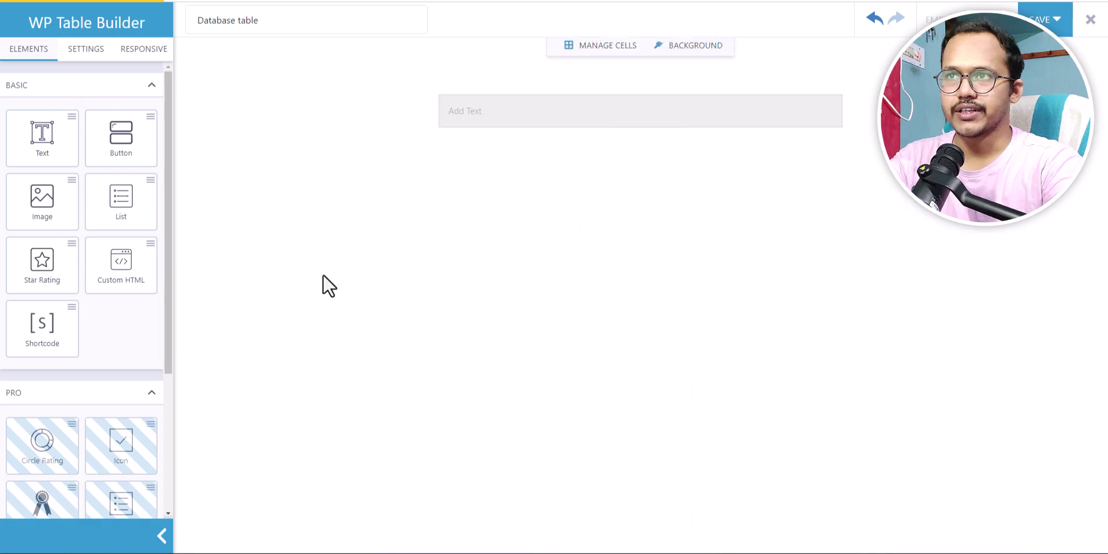
left_click(566, 110)
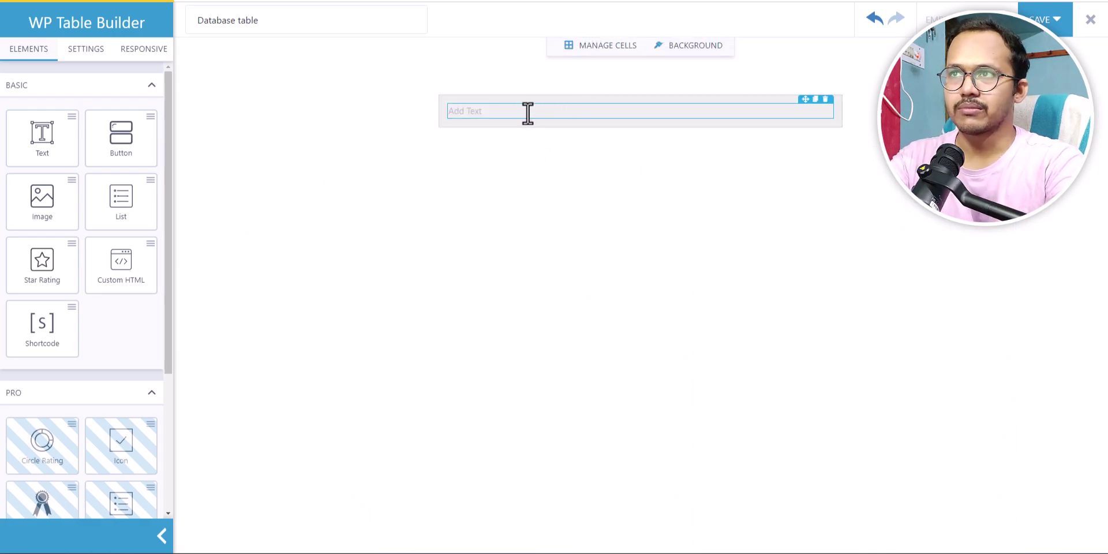
left_click(609, 47)
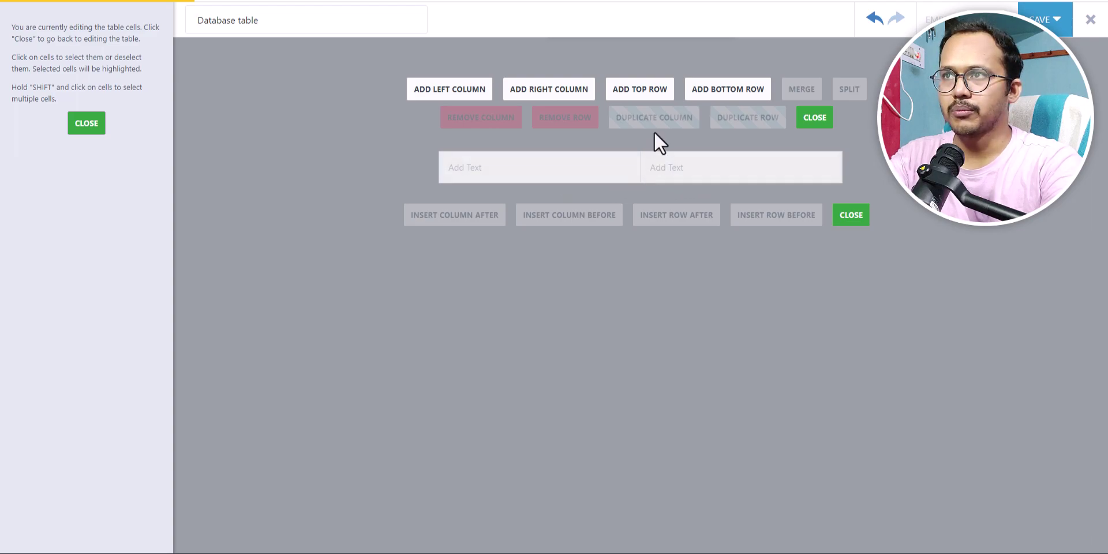
left_click(729, 92)
left_click(728, 92)
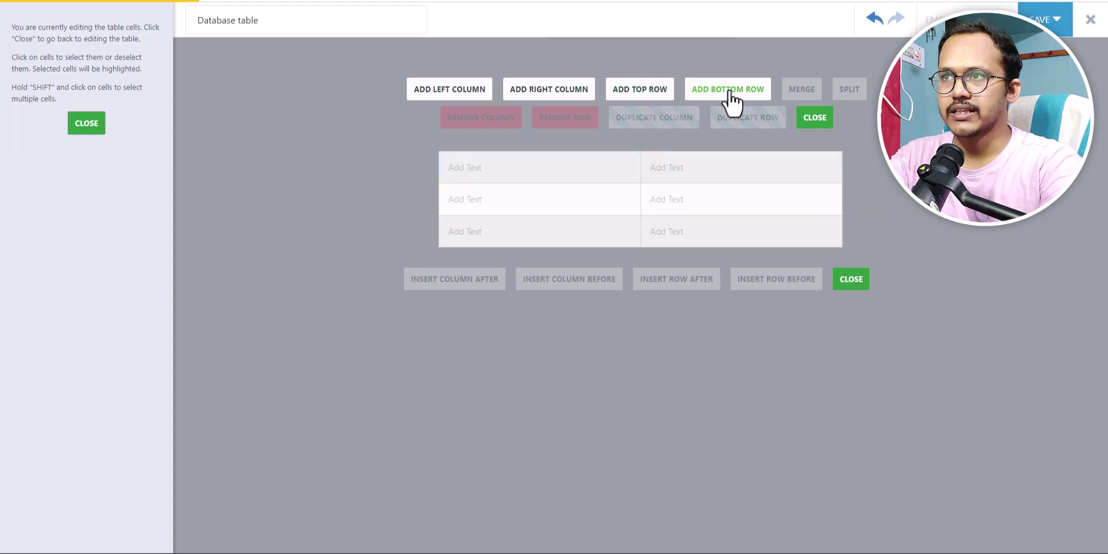
left_click(728, 92)
left_click(728, 93)
left_click(814, 119)
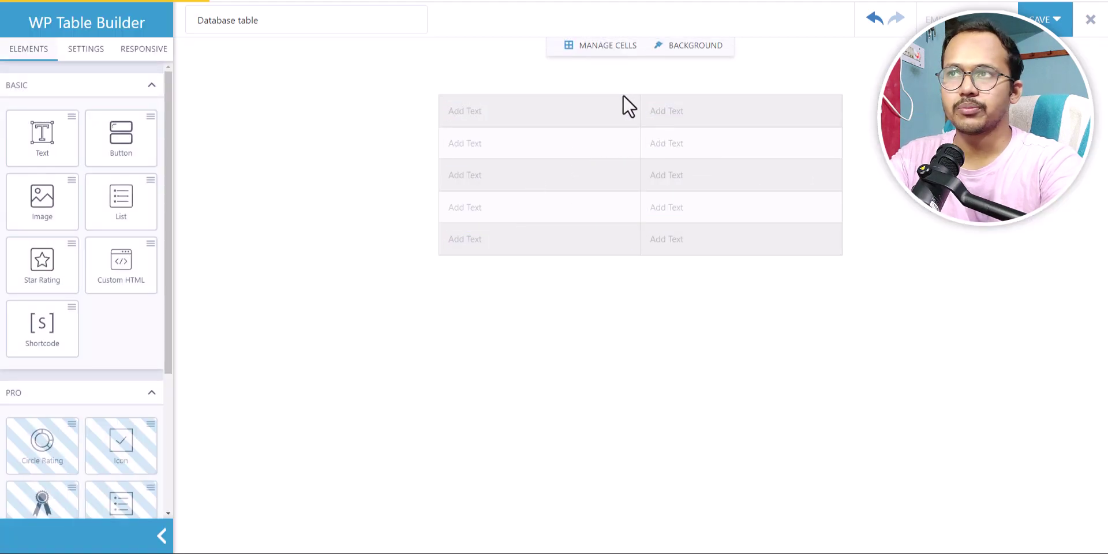
- Add a third column on the table's right side and three more rows at its bottom
left_click(604, 46)
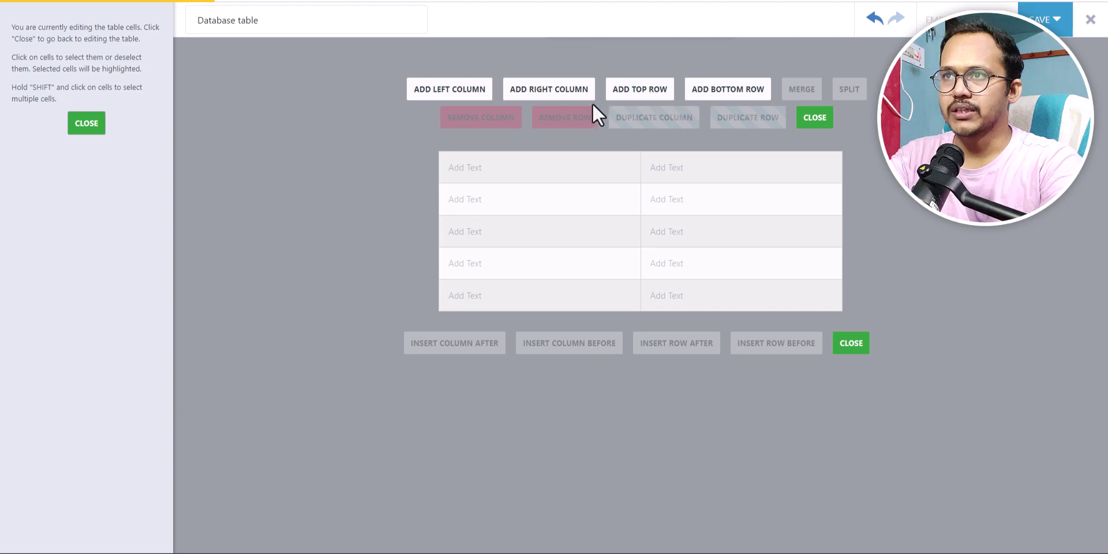
left_click(546, 96)
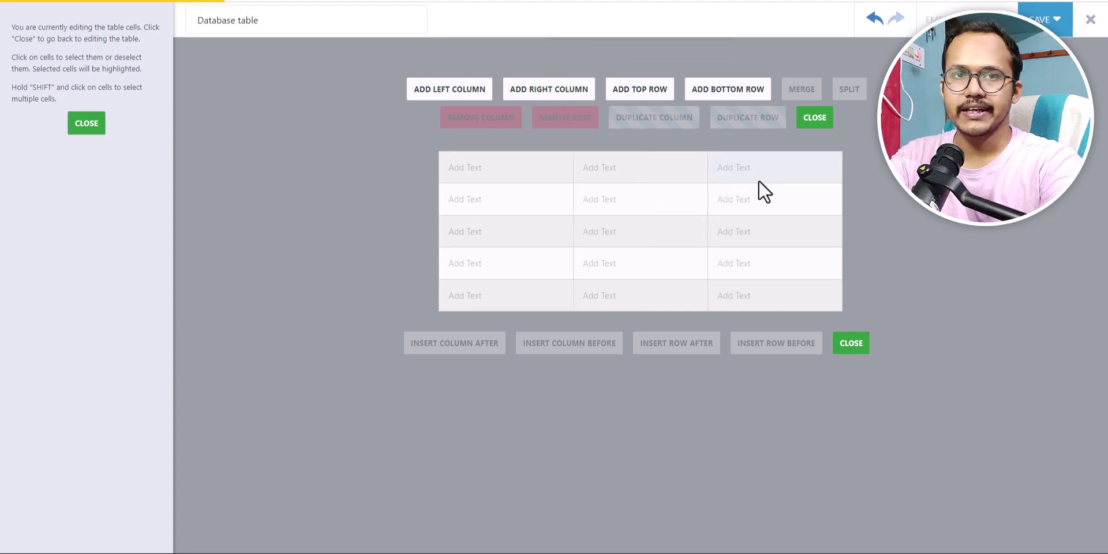
left_click(732, 96)
left_click(732, 96)
left_click(731, 96)
left_click(816, 120)
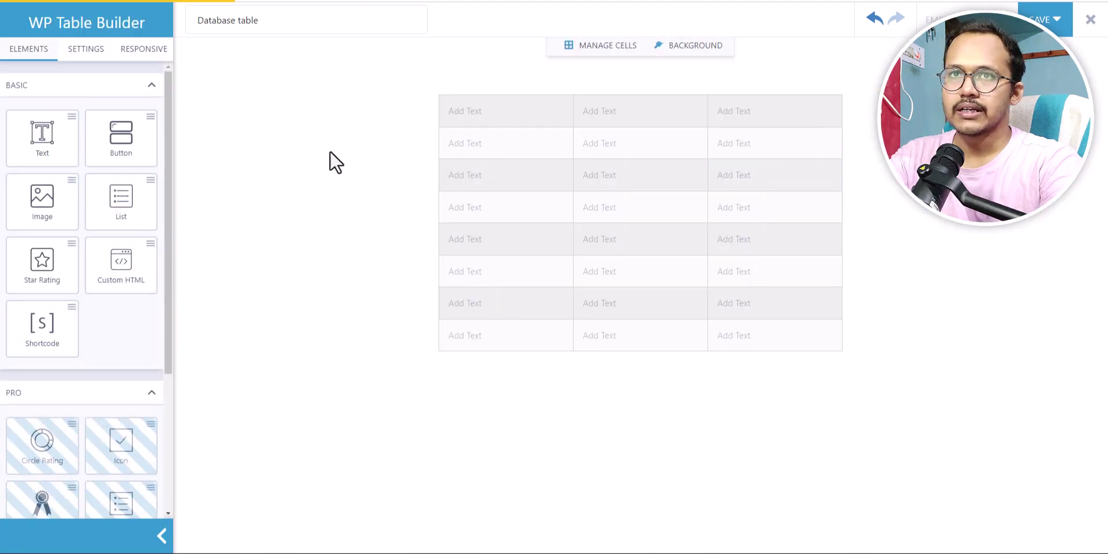
- Reduce the cell padding in the table's general settings so the rows are more compact
left_click(86, 51)
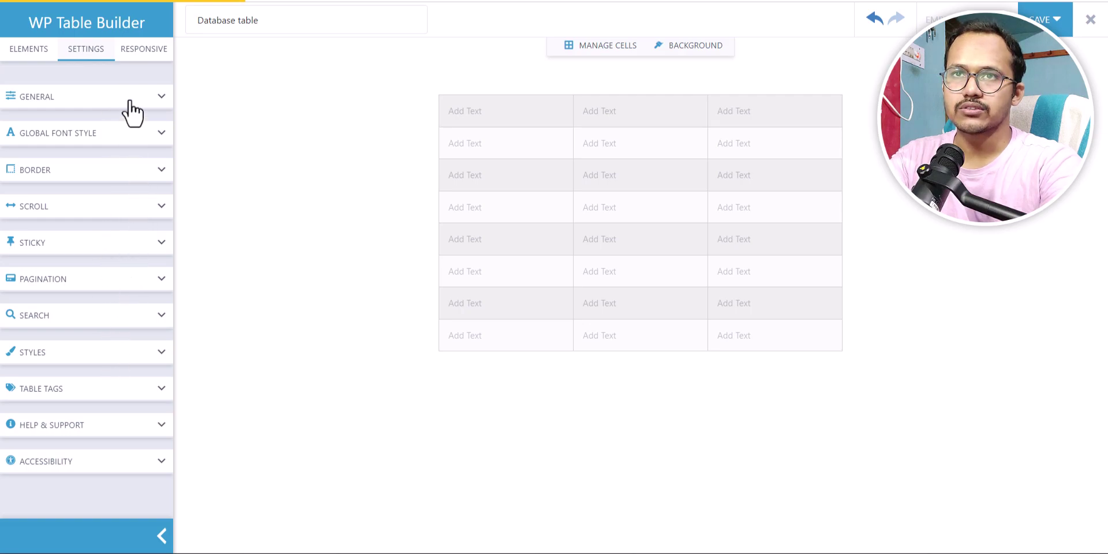
left_click(159, 97)
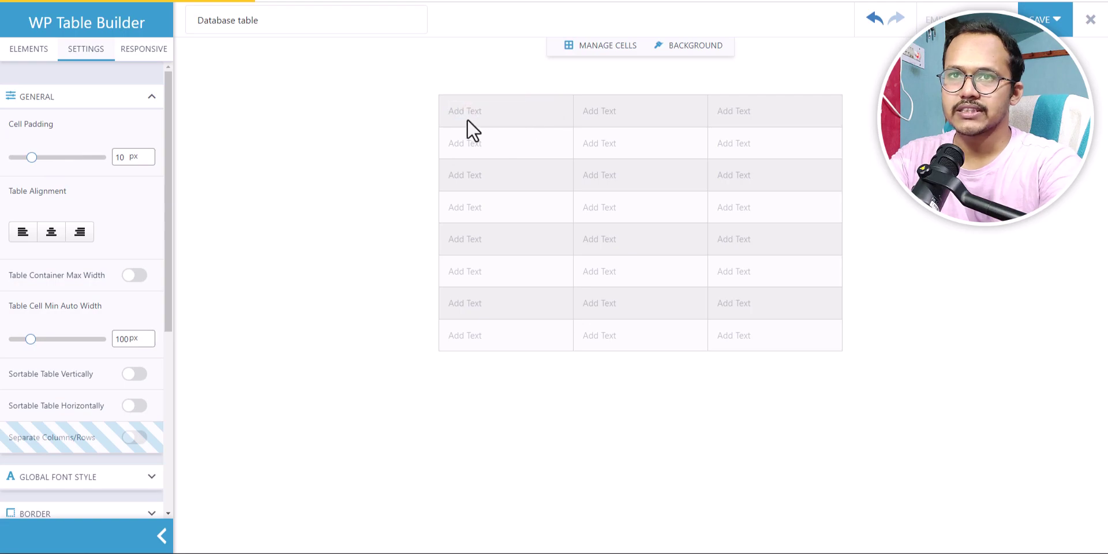
mouse_move(32, 157)
left_mouse_down()
mouse_move(50, 162)
mouse_move(32, 165)
left_mouse_up()
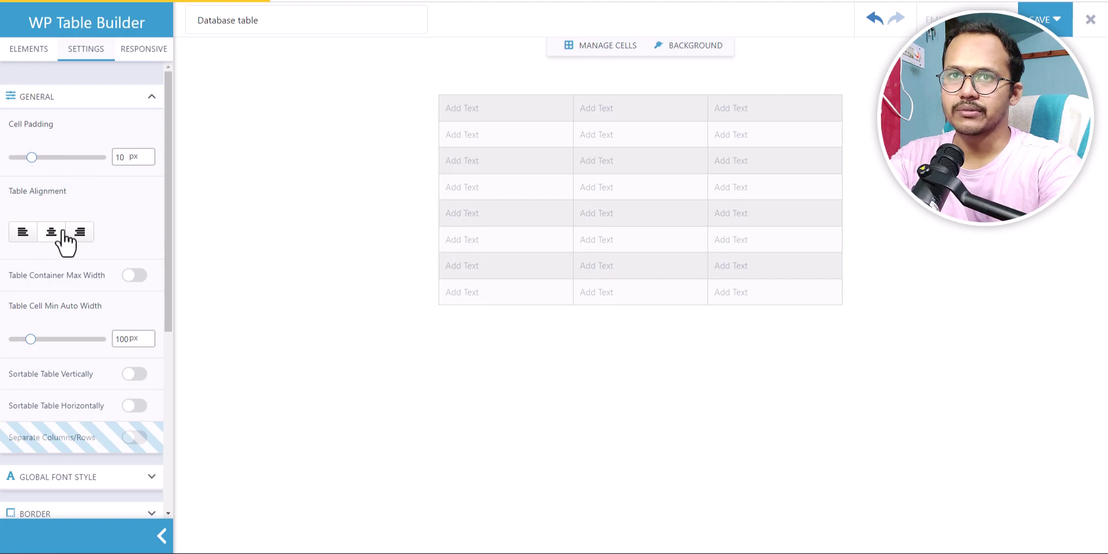
scroll(90, 295, "down", 1)
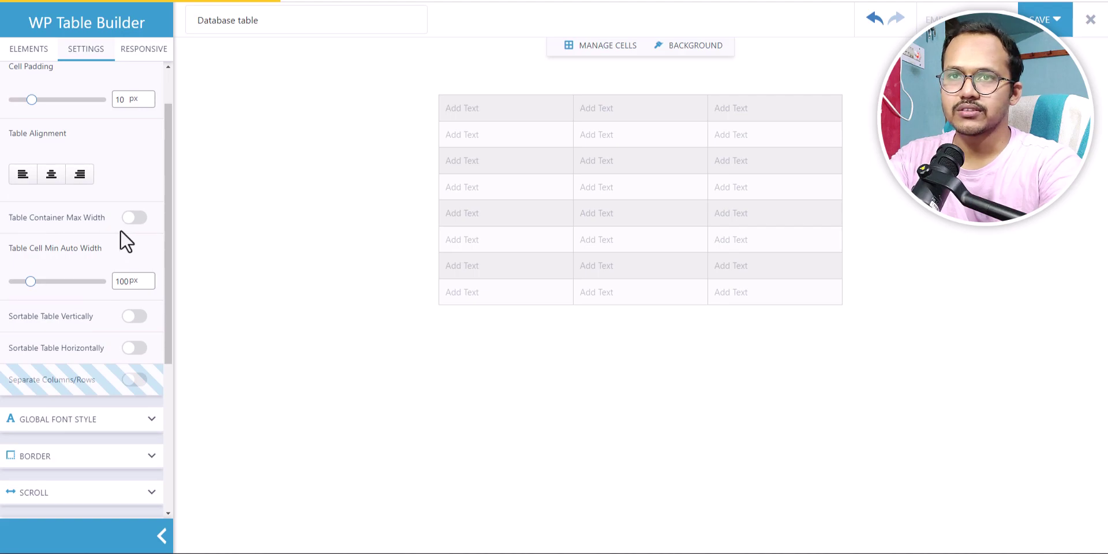
scroll(84, 332, "down", 1)
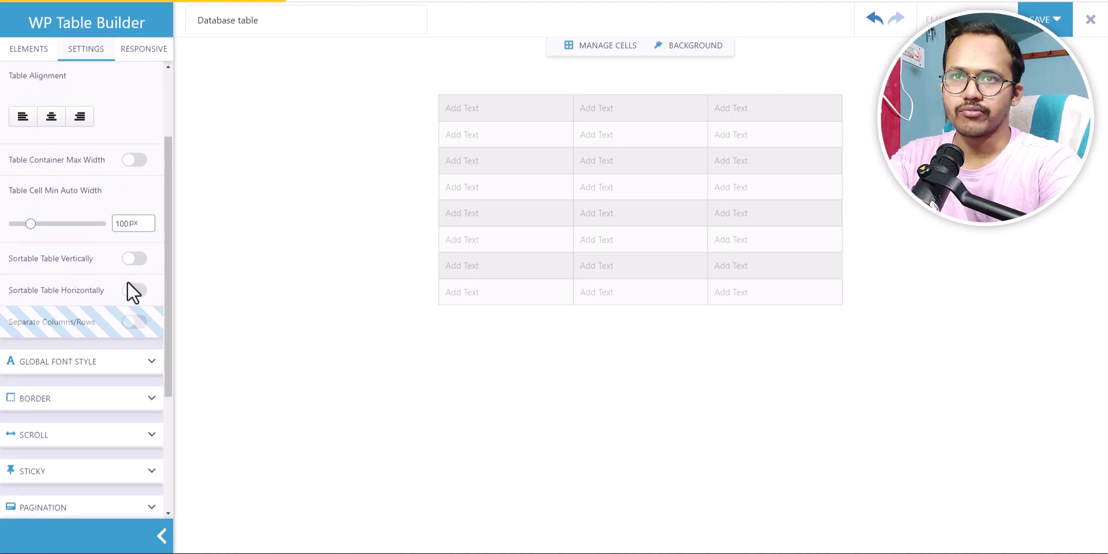
- Look over the global font style options and set the table's border color to black
left_click(136, 362)
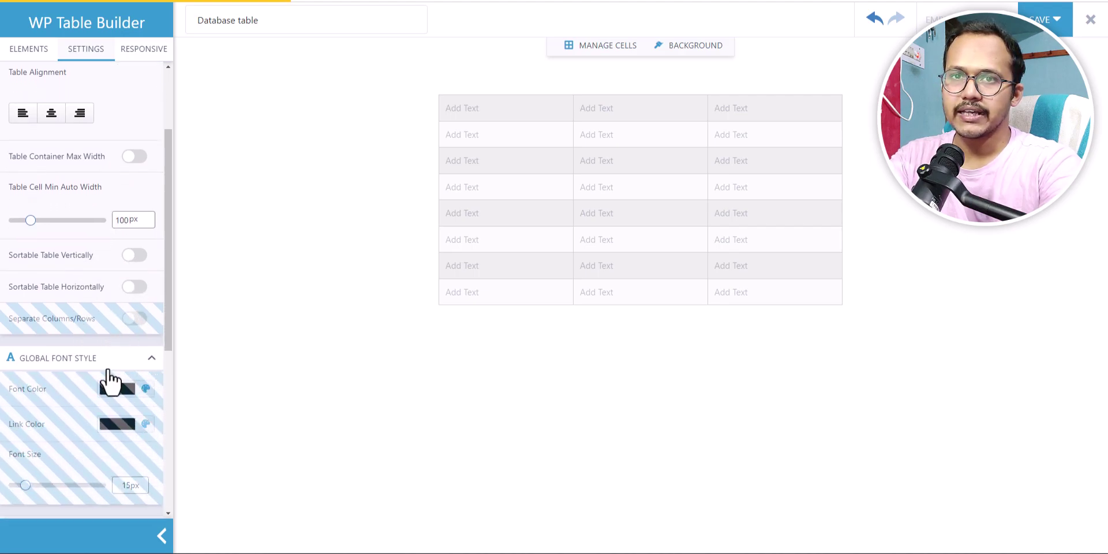
scroll(109, 375, "down", 5)
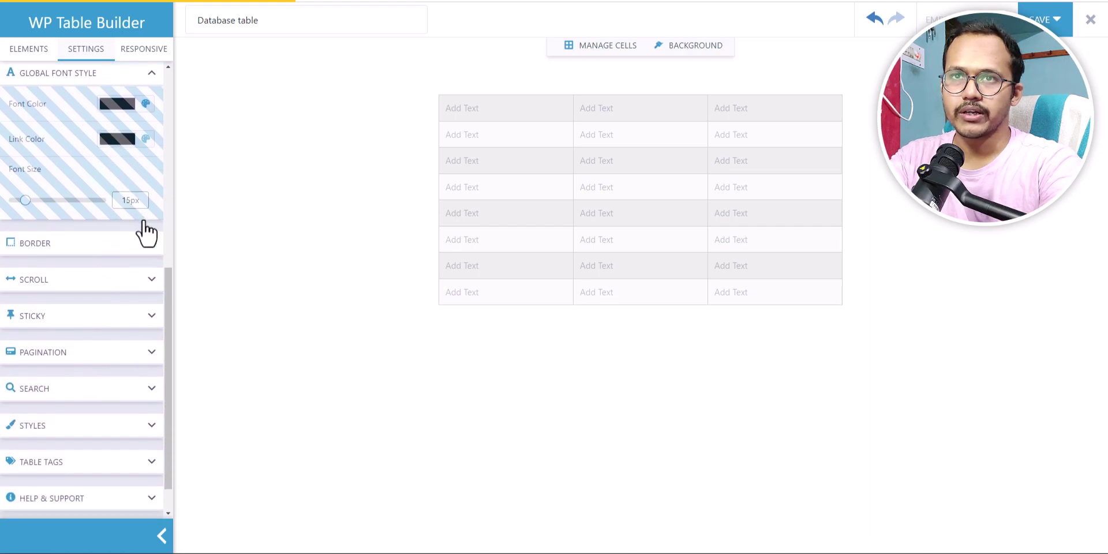
left_click(149, 245)
scroll(116, 254, "down", 2)
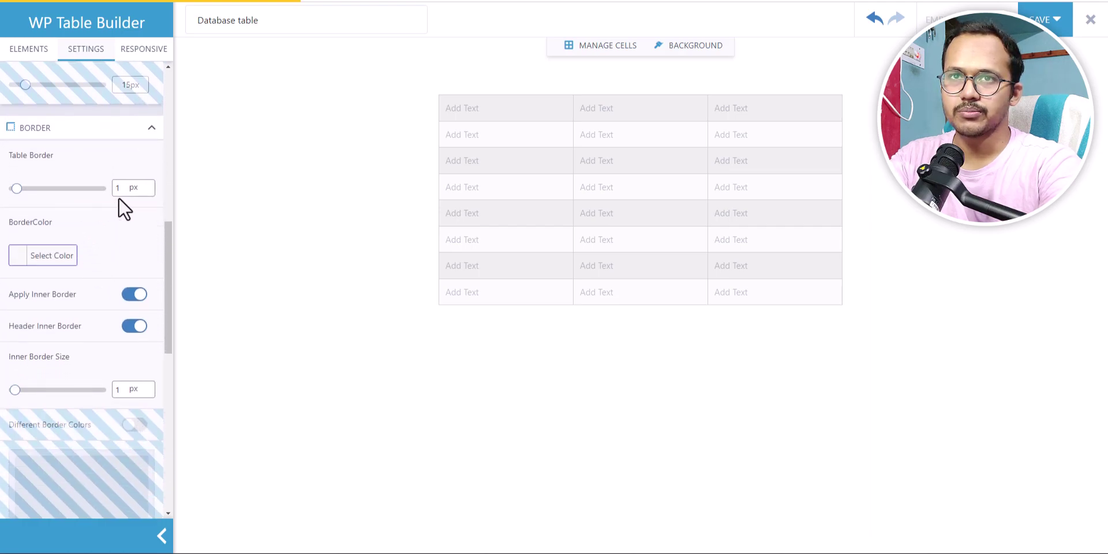
left_click(35, 257)
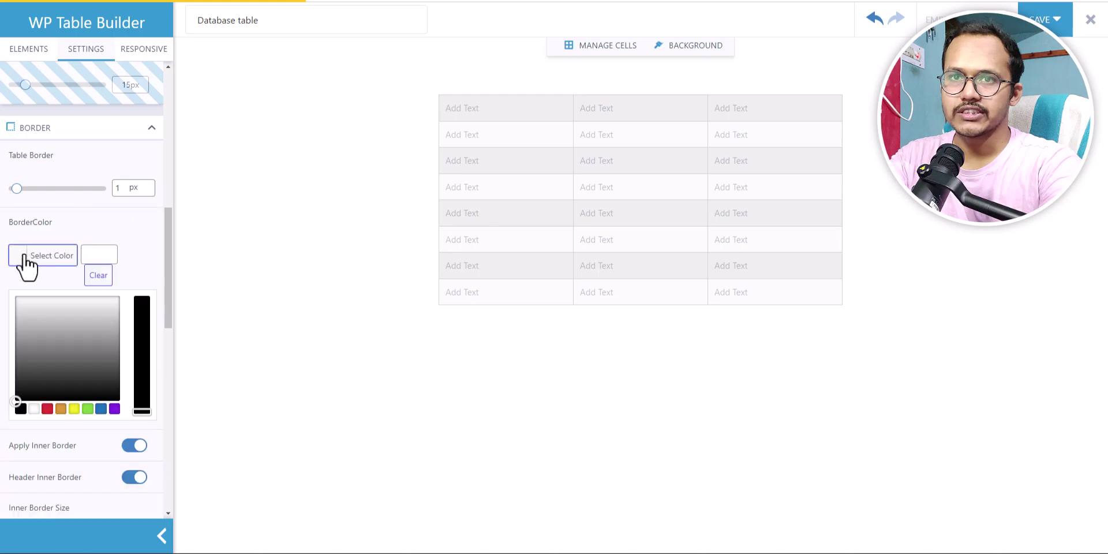
left_click(20, 409)
left_click(149, 227)
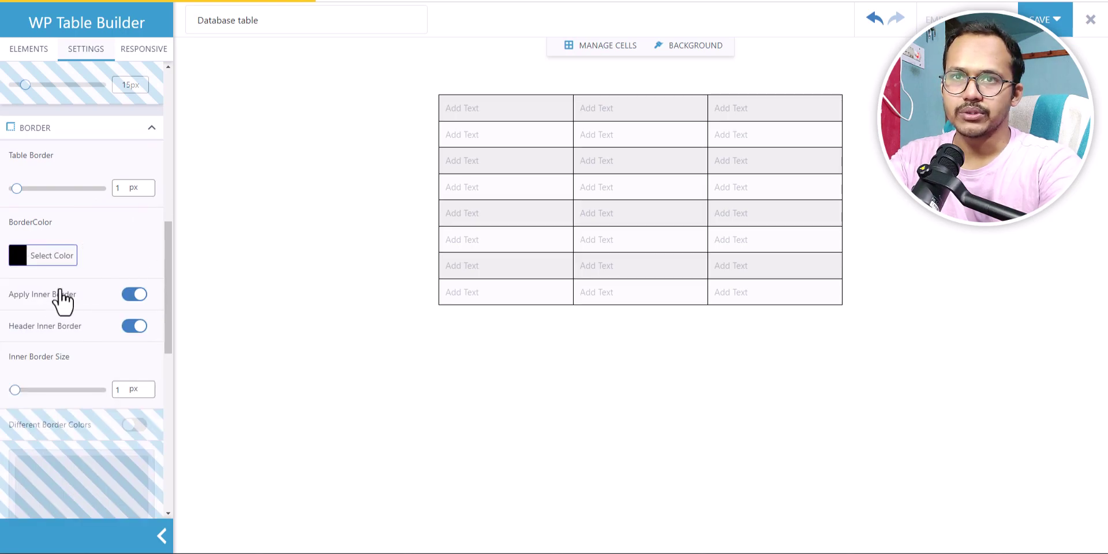
- Try switching the inner border and header inner border off and on again, and try the Different Border Colors option
scroll(69, 334, "down", 2)
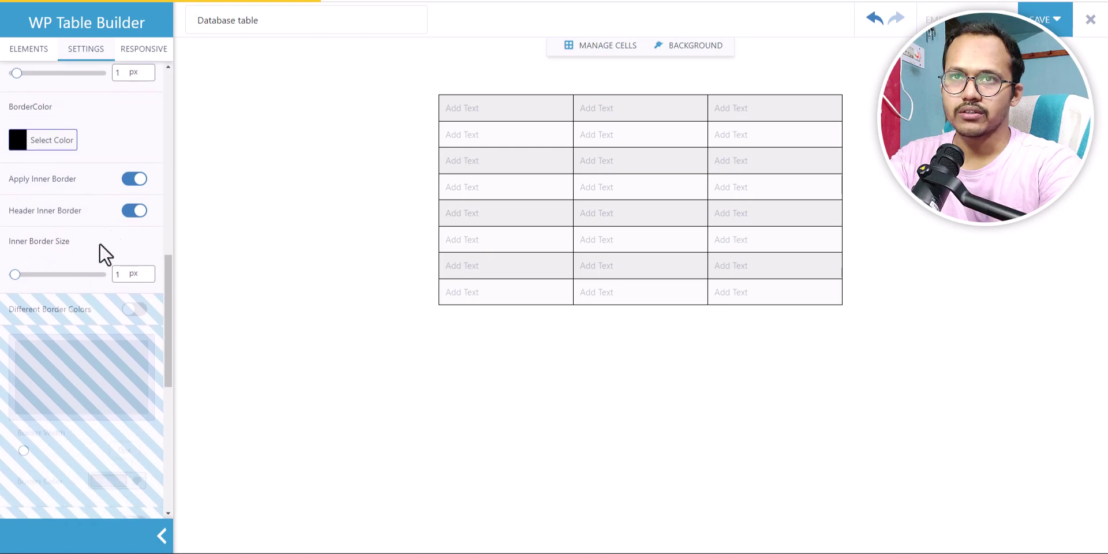
left_click(135, 179)
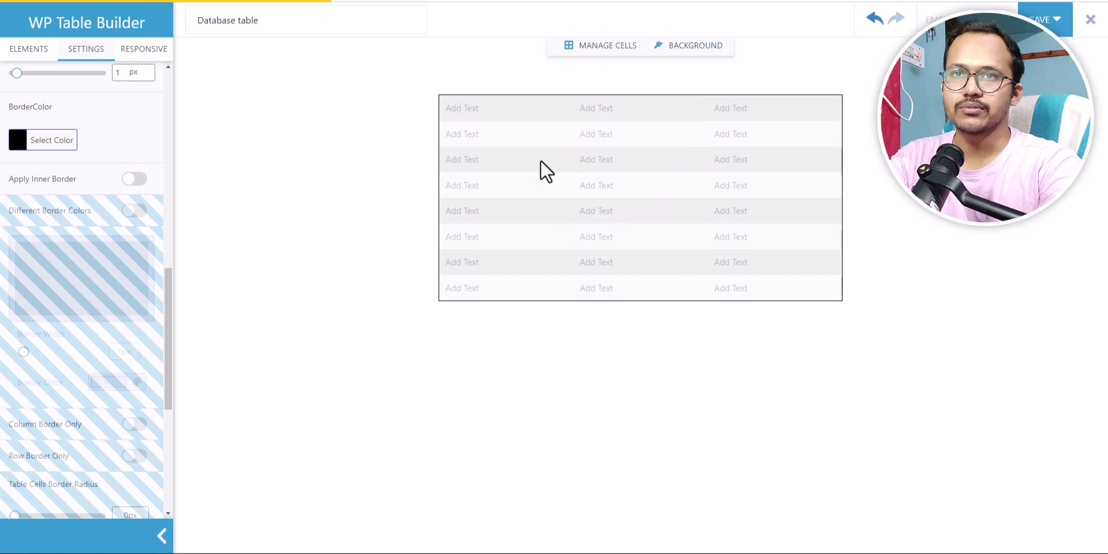
left_click(135, 213)
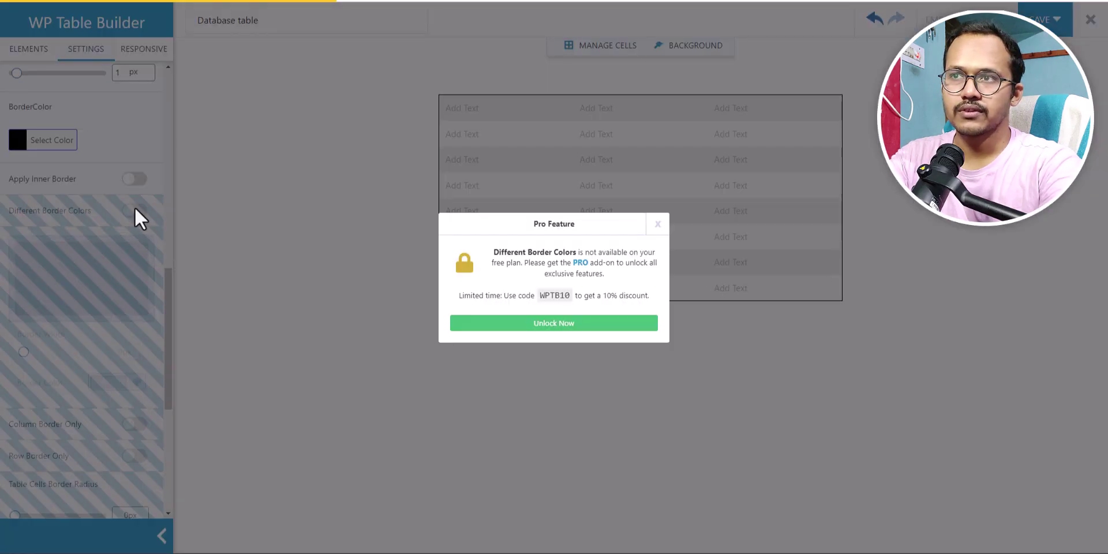
left_click(657, 224)
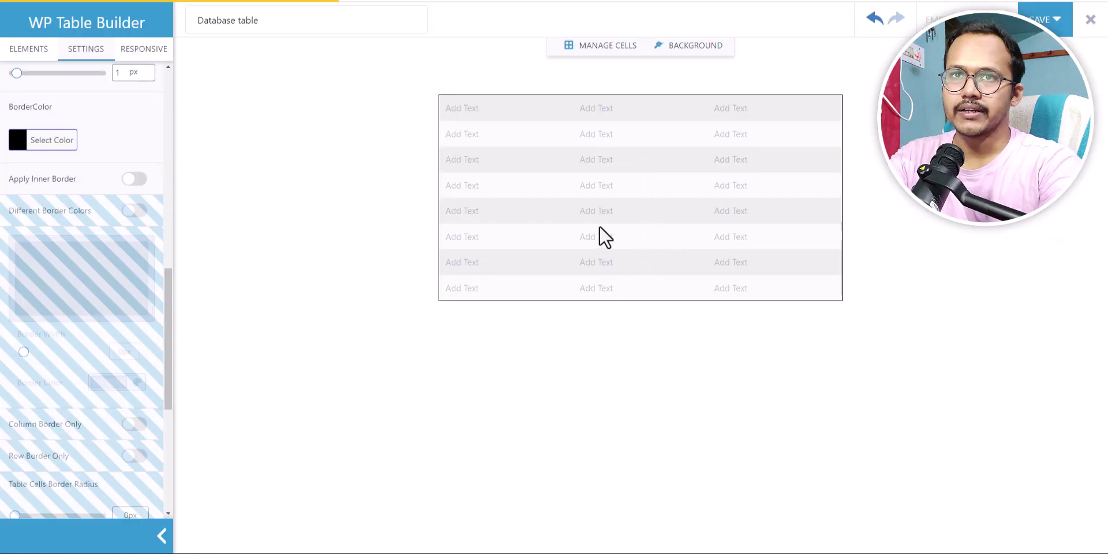
left_click(135, 180)
left_click(132, 214)
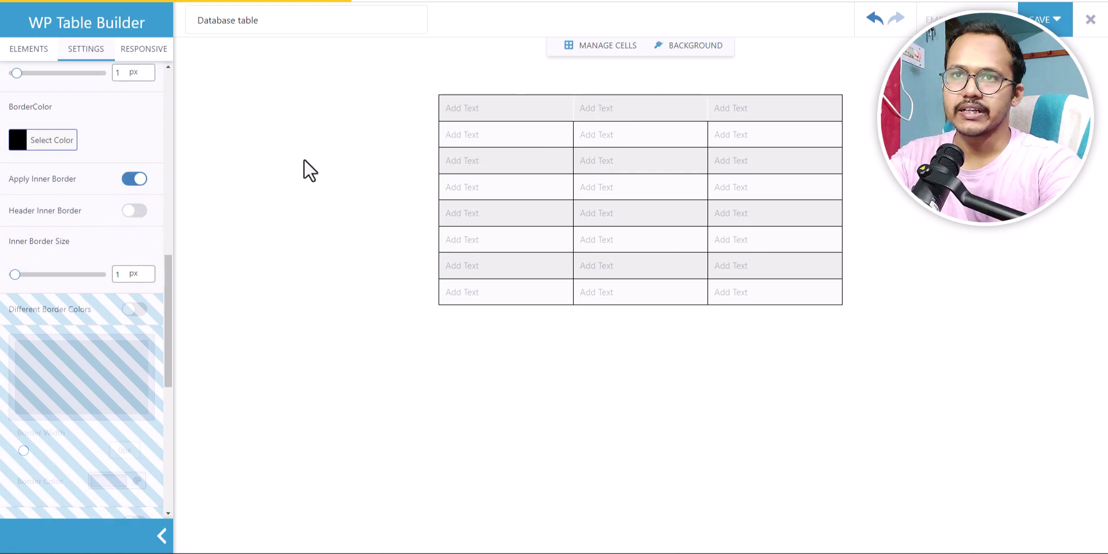
left_click(136, 211)
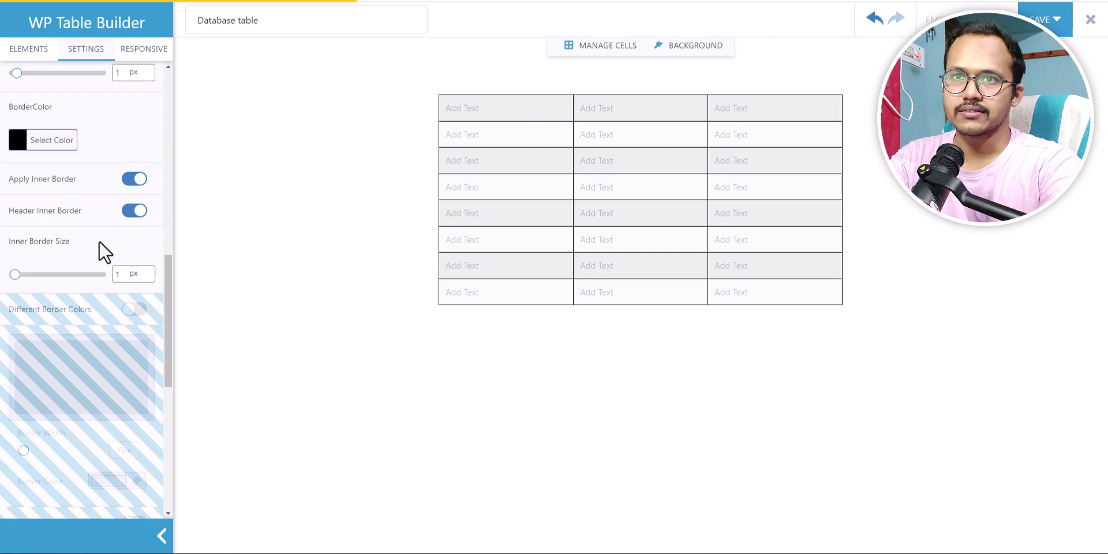
- Enable horizontal scrolling for the table
scroll(91, 339, "down", 6)
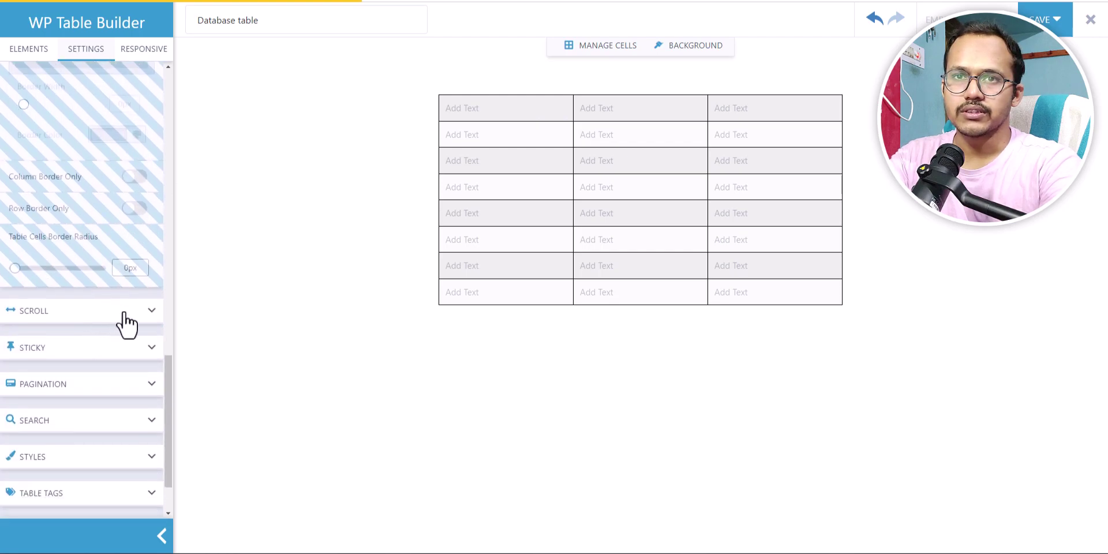
left_click(120, 315)
scroll(90, 342, "down", 1)
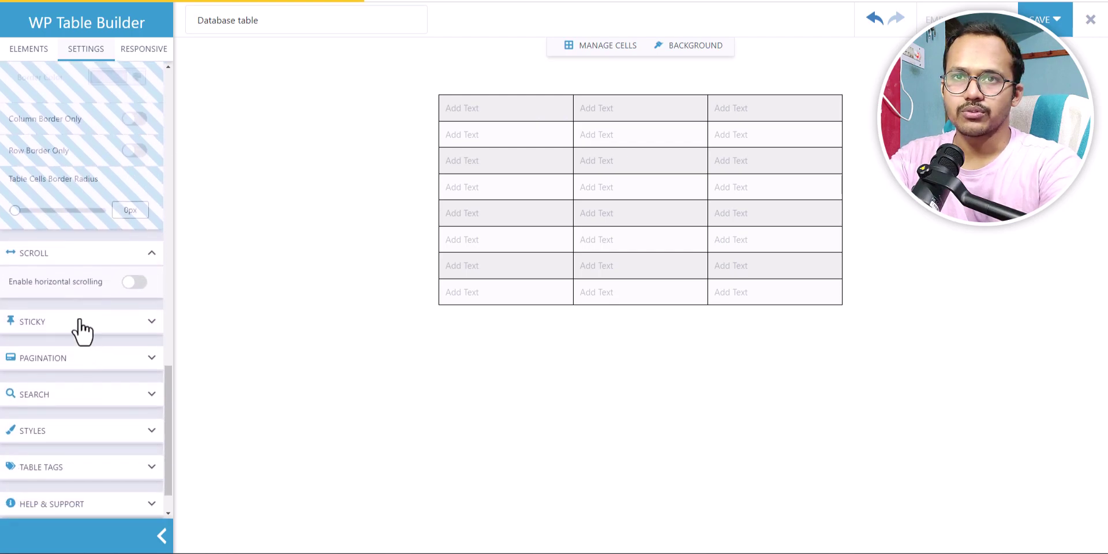
left_click(134, 283)
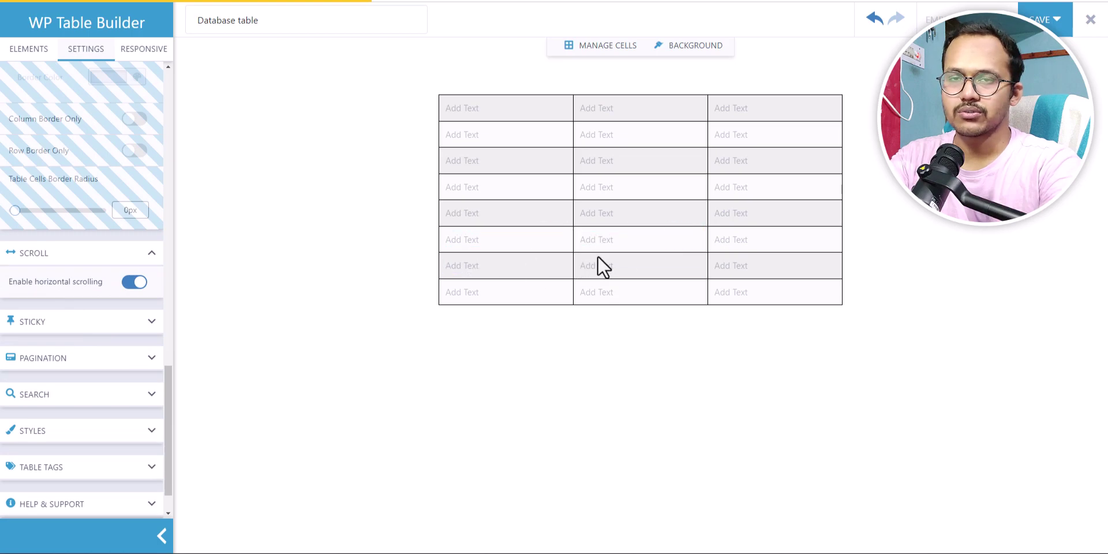
- Review the table's Sticky, Pagination, Search, Styles, Table Tags and Accessibility settings, including the Table Role choices
left_click(149, 322)
left_click(149, 312)
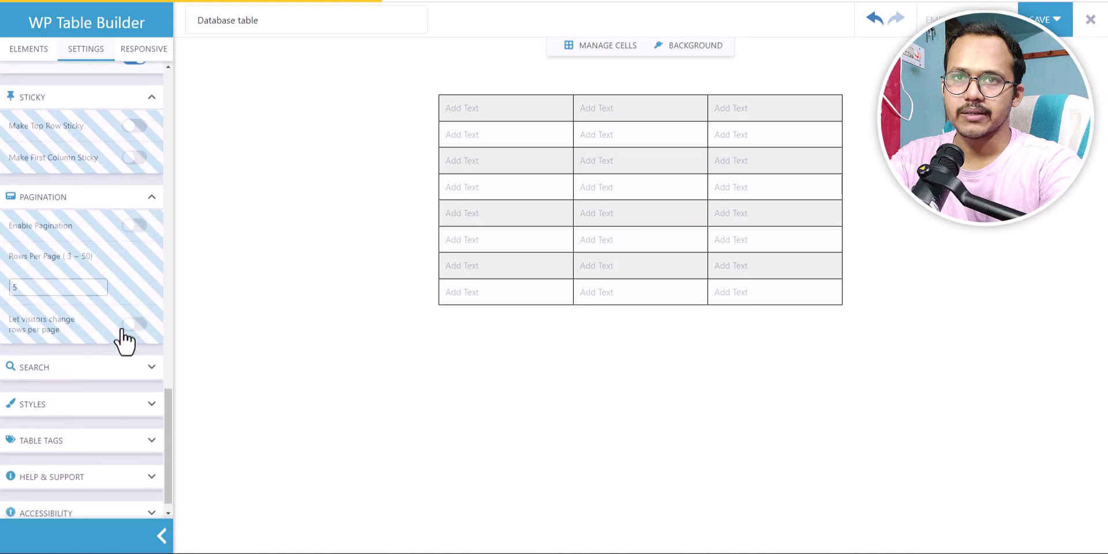
left_click(149, 348)
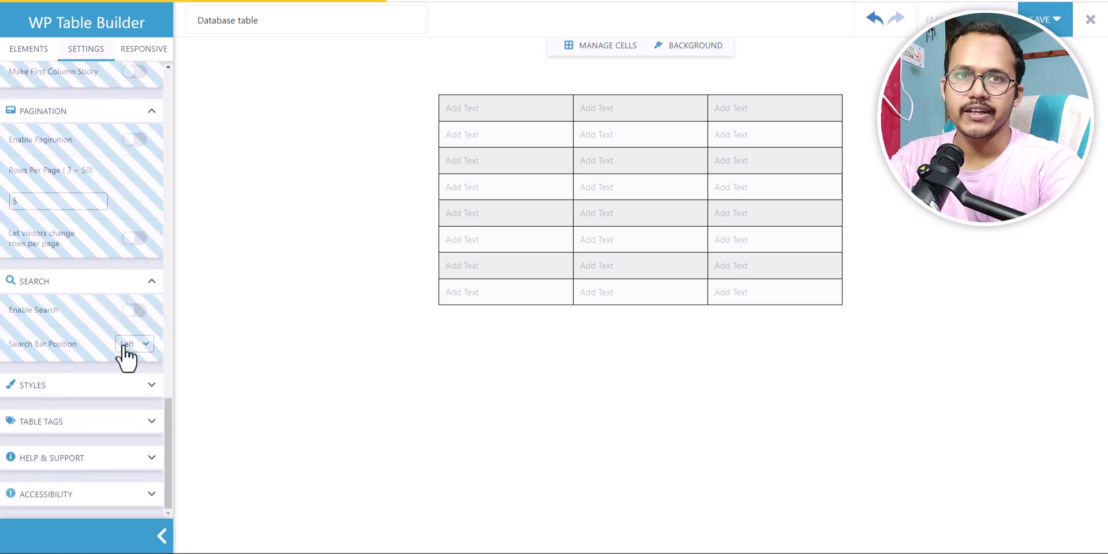
left_click(139, 385)
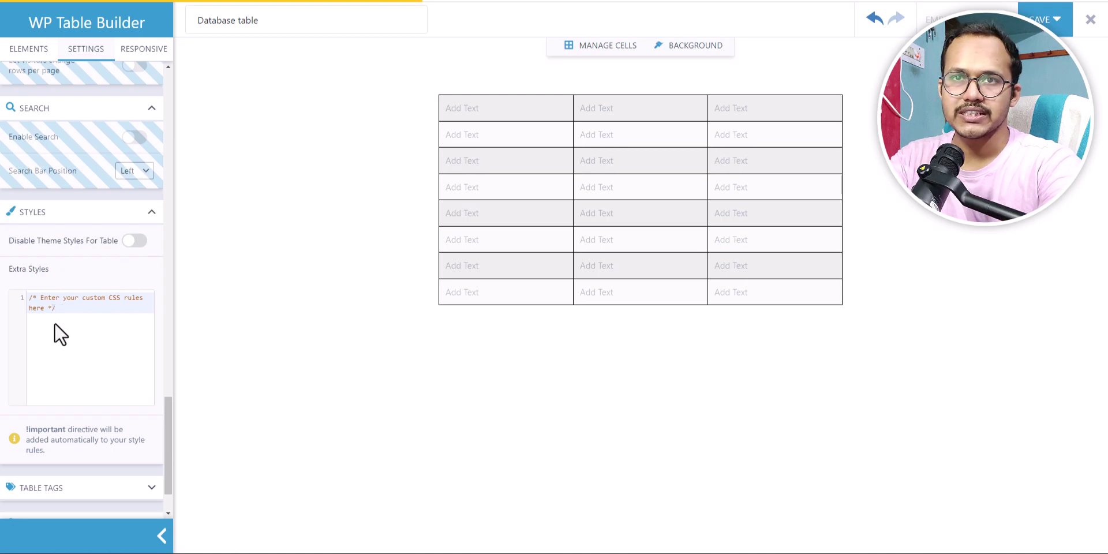
scroll(75, 393, "down", 1)
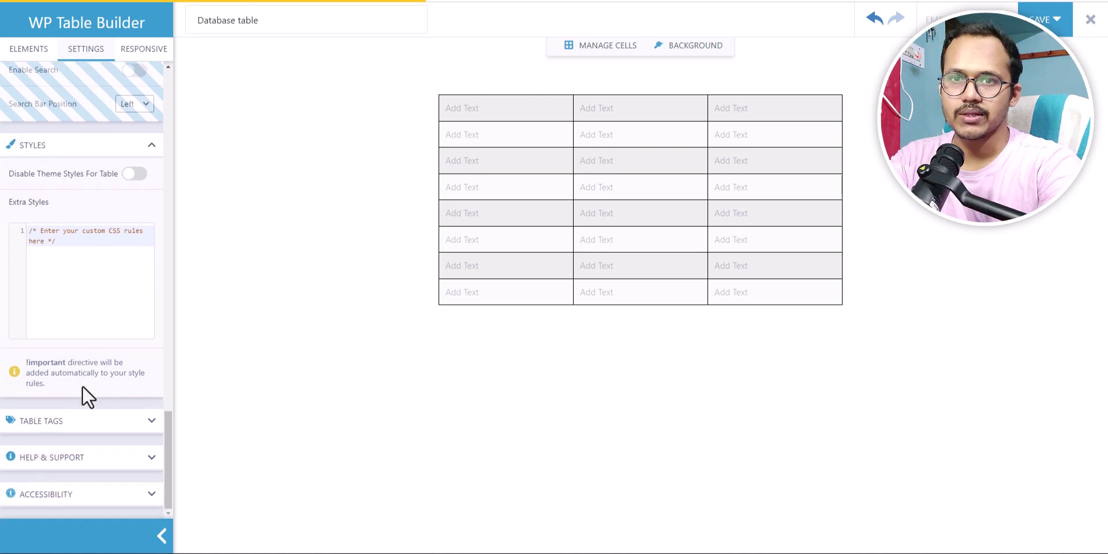
left_click(95, 423)
scroll(78, 374, "down", 1)
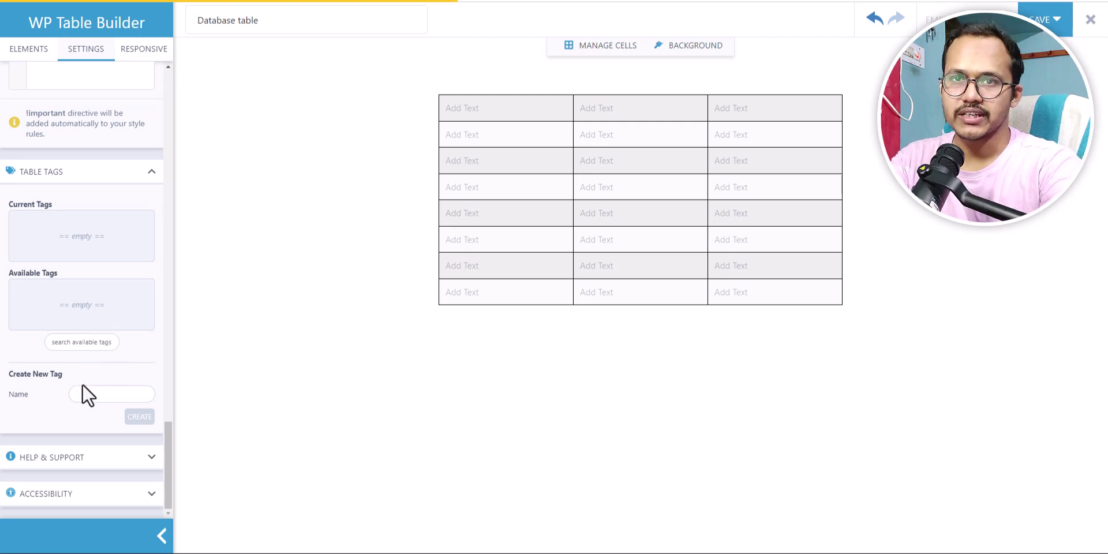
left_click(128, 495)
left_click(111, 490)
left_click(114, 504)
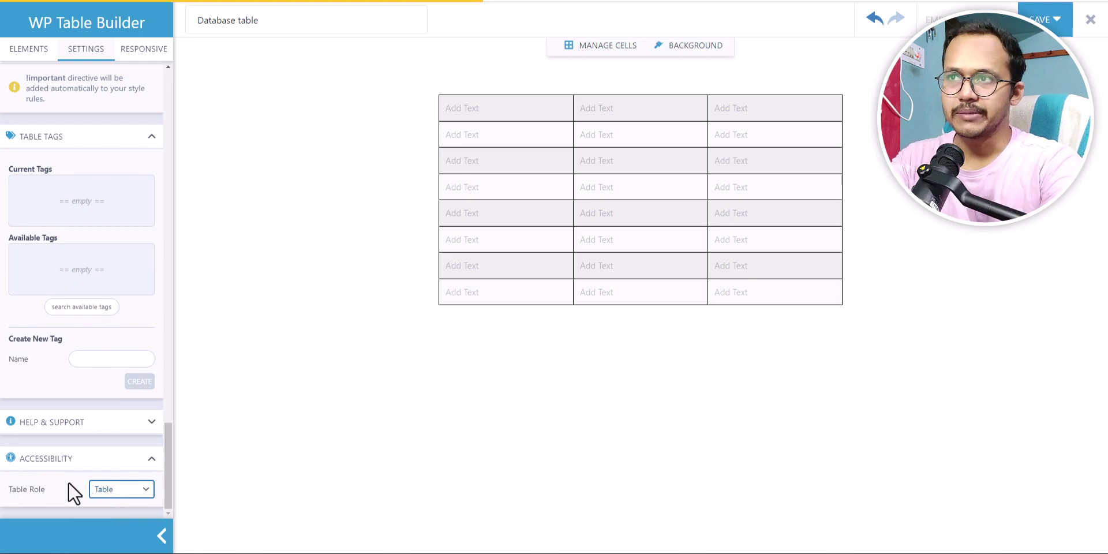
- Fill the three header cells of the table with "Name", "Age" and "Mob Number"
scroll(60, 456, "up", 4)
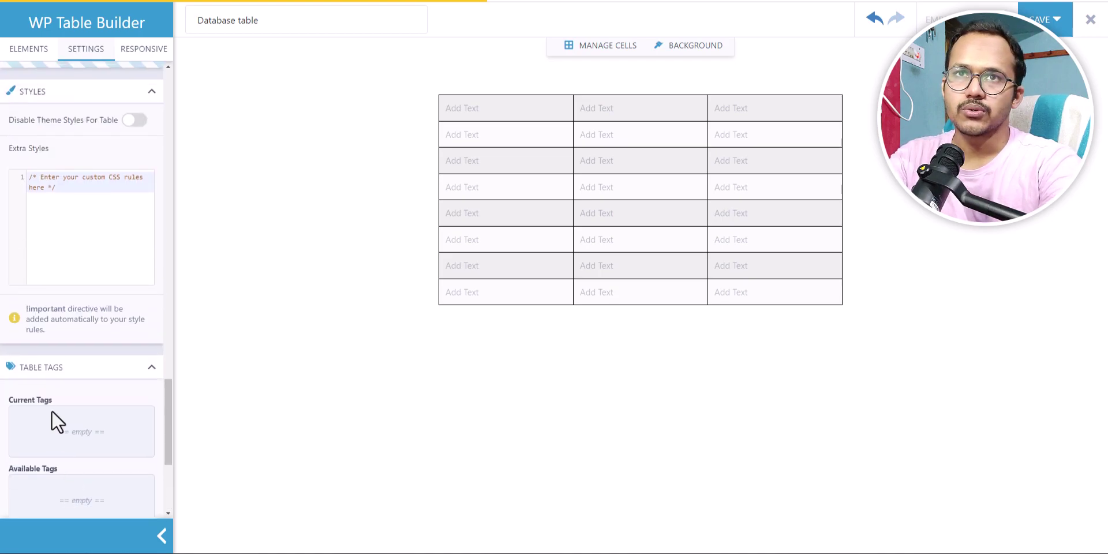
left_click(45, 54)
left_click(492, 109)
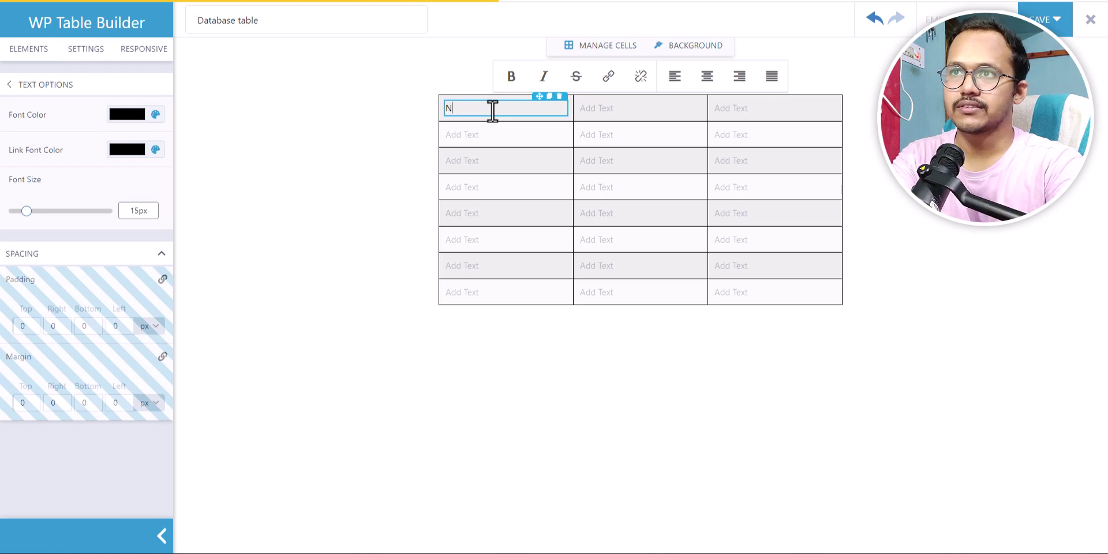
left_click(612, 105)
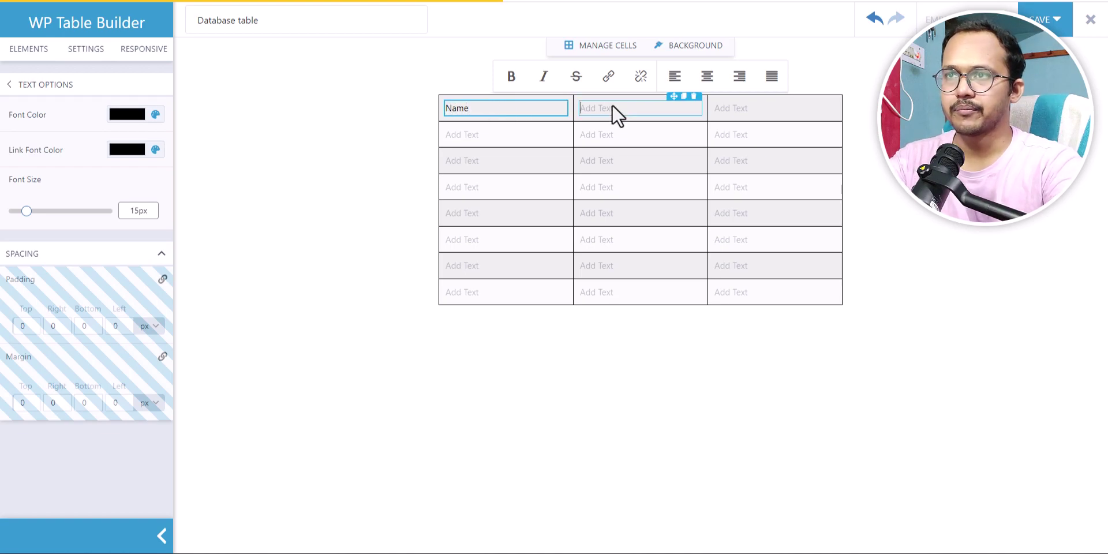
type("Age")
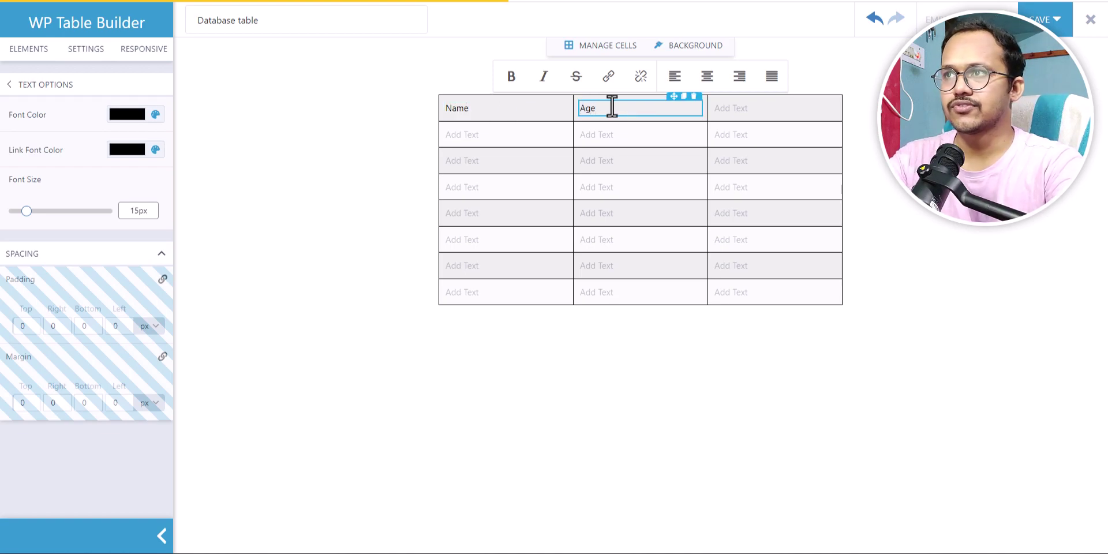
left_click(751, 111)
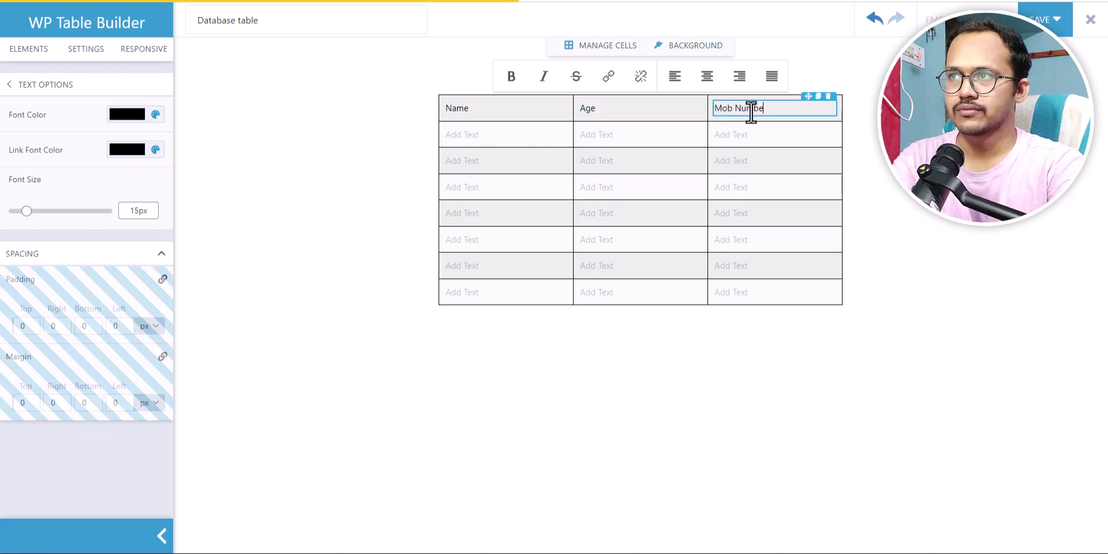
- Fill the first row below the header with the person's first name, the age 26 and the mobile number
left_click(500, 137)
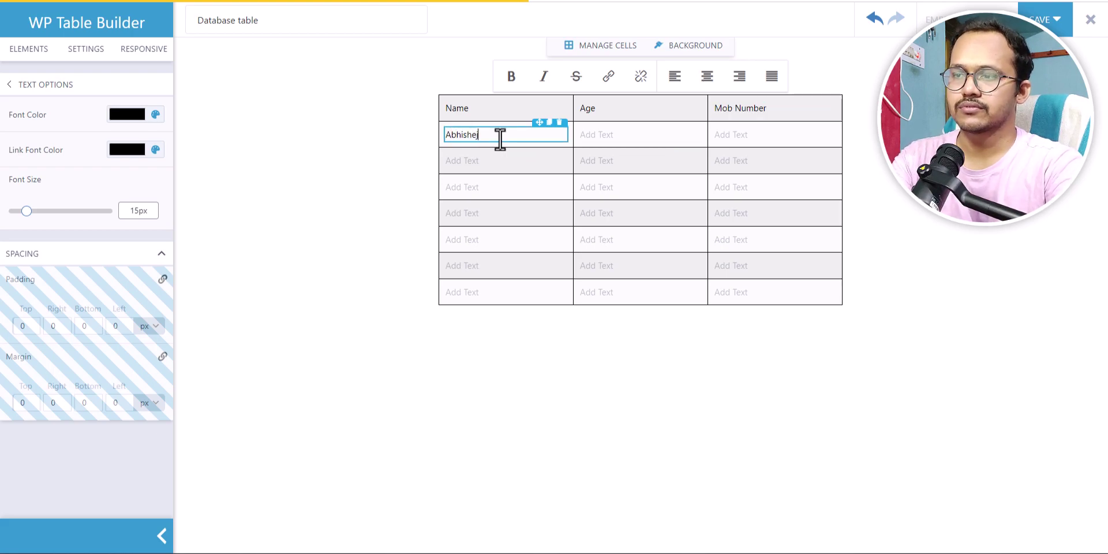
left_click(655, 137)
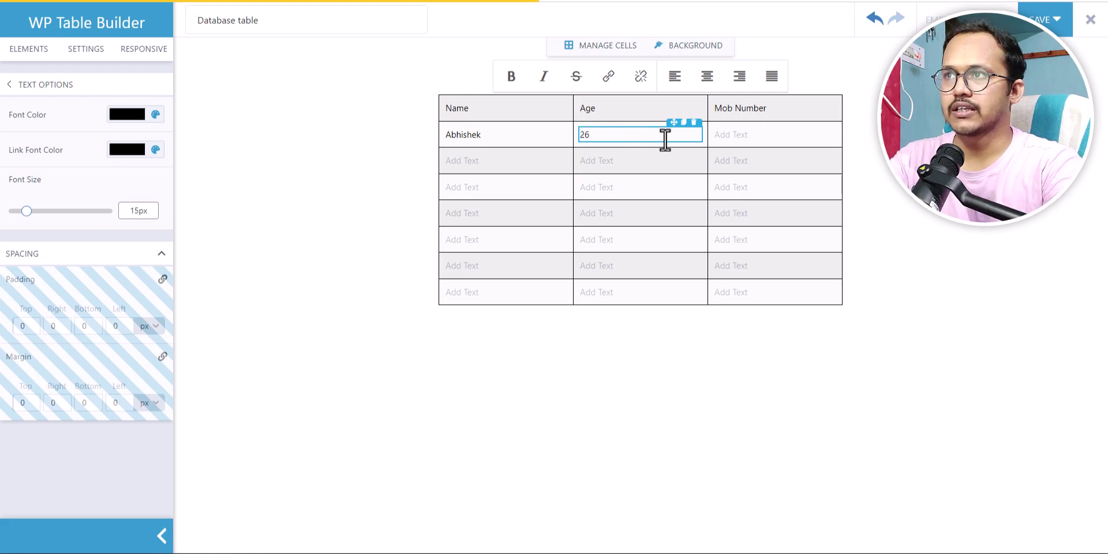
left_click(735, 138)
type("1234567890")
key("Escape")
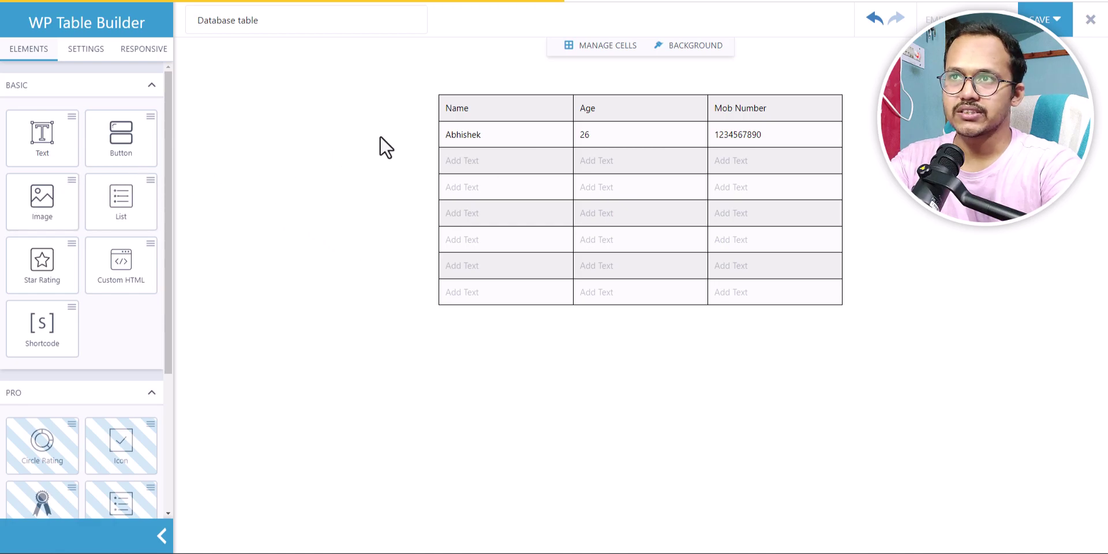
- Add an Image element under the name in the second row, using the modern building photo from the media library
left_click_drag(29, 202, 535, 140)
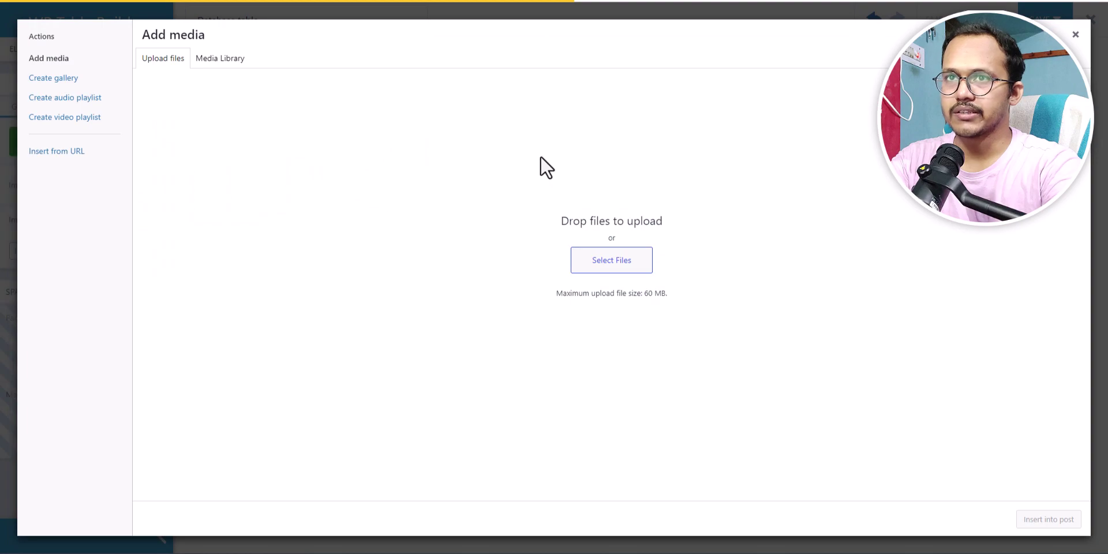
left_click(218, 59)
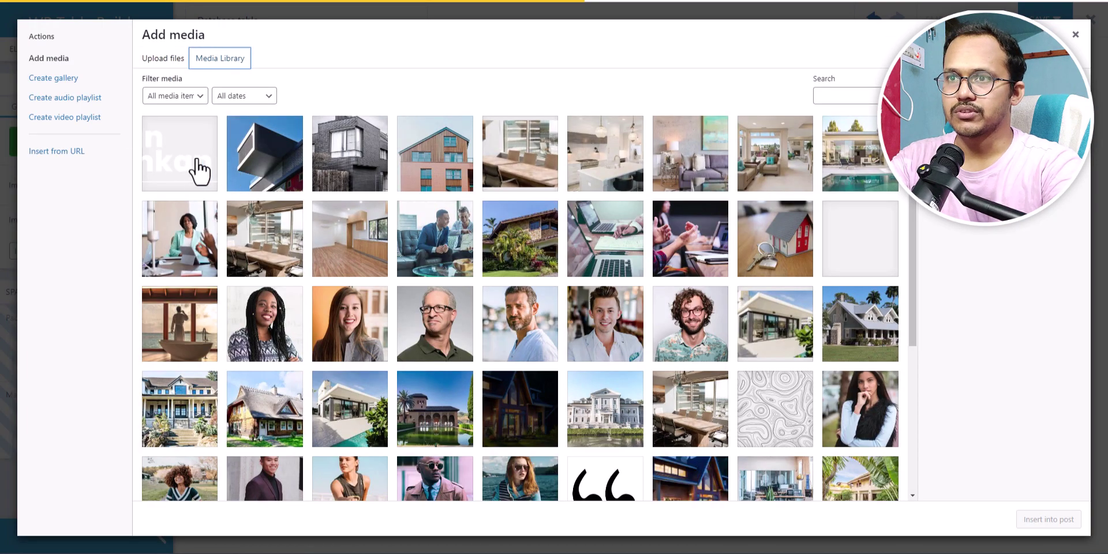
left_click(266, 165)
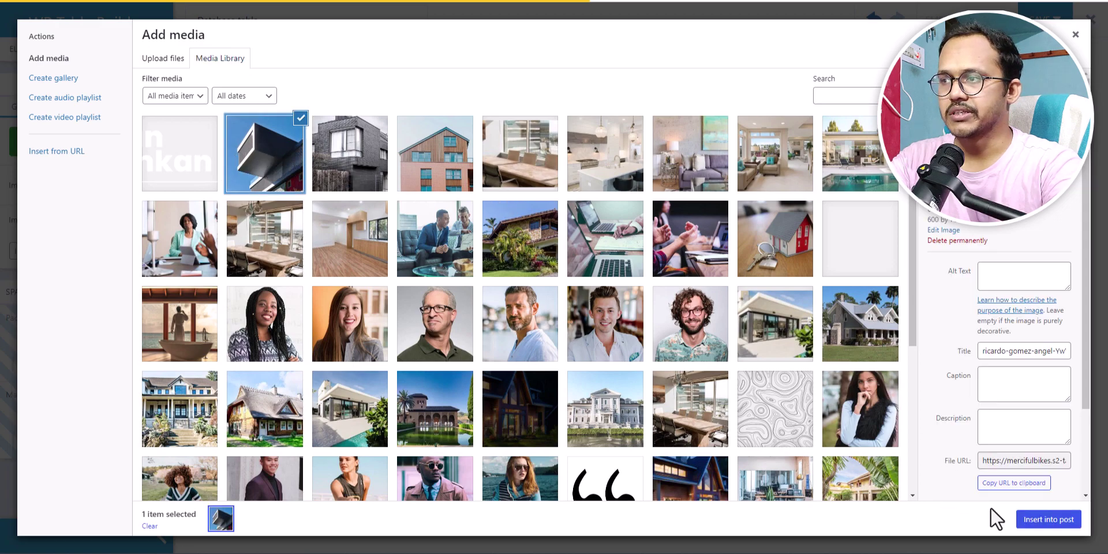
left_click(1037, 517)
left_click(368, 227)
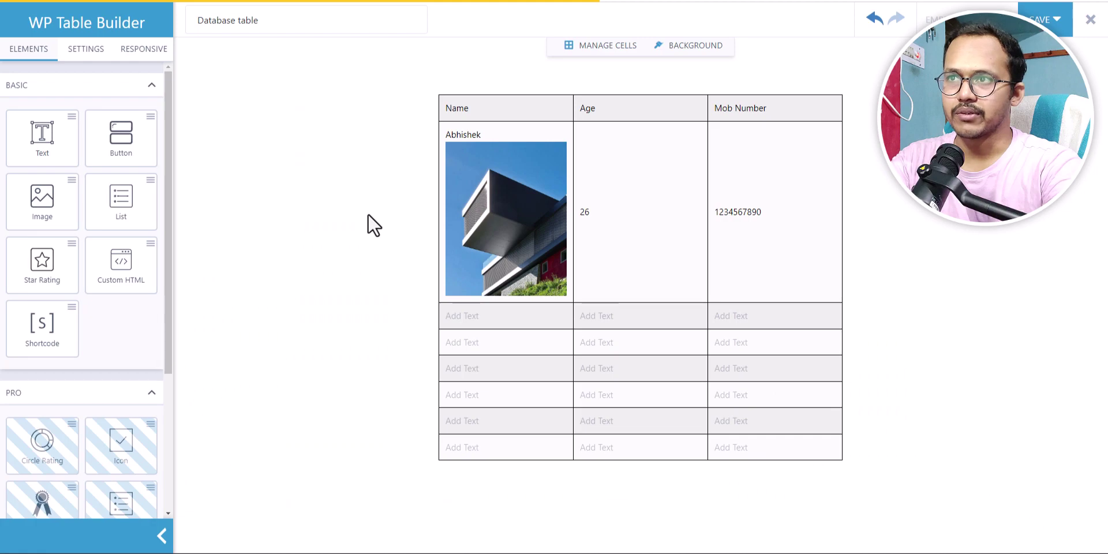
- Add a Button element under the mobile number in the second row and label it "calll Now"
left_click_drag(128, 147, 797, 227)
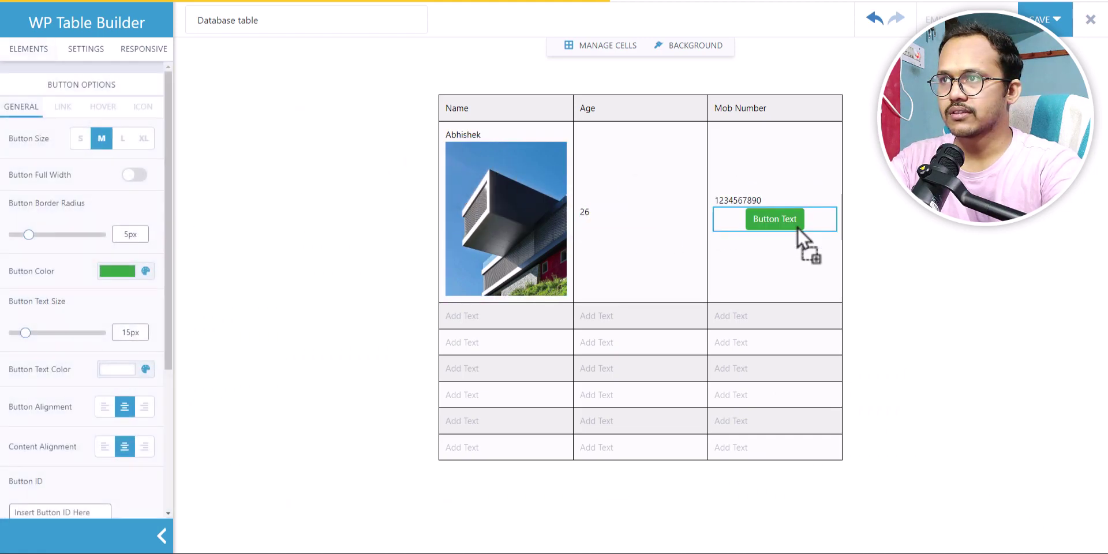
left_click(774, 225)
double_click(774, 224)
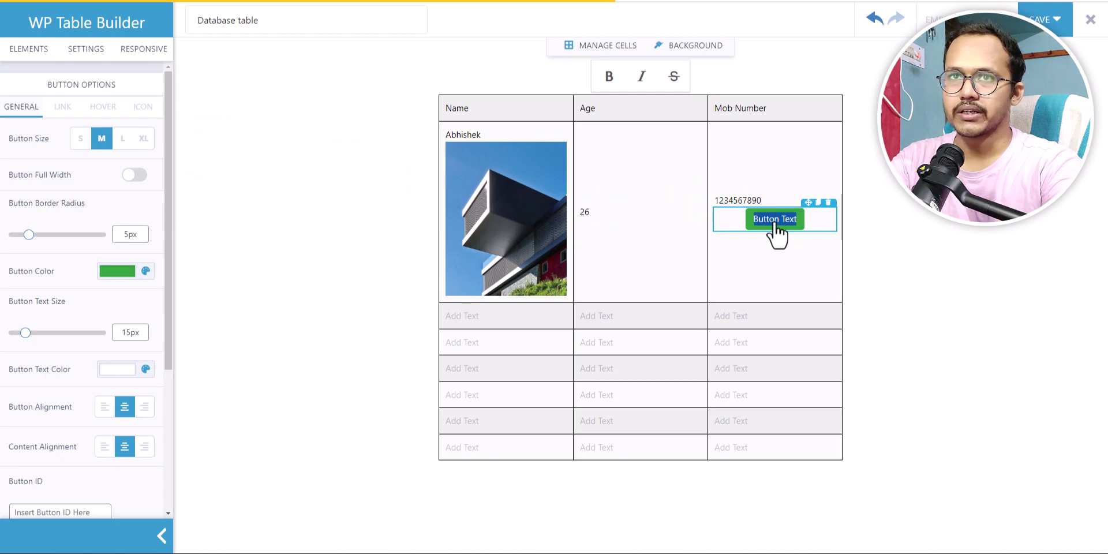
key("BackSpace")
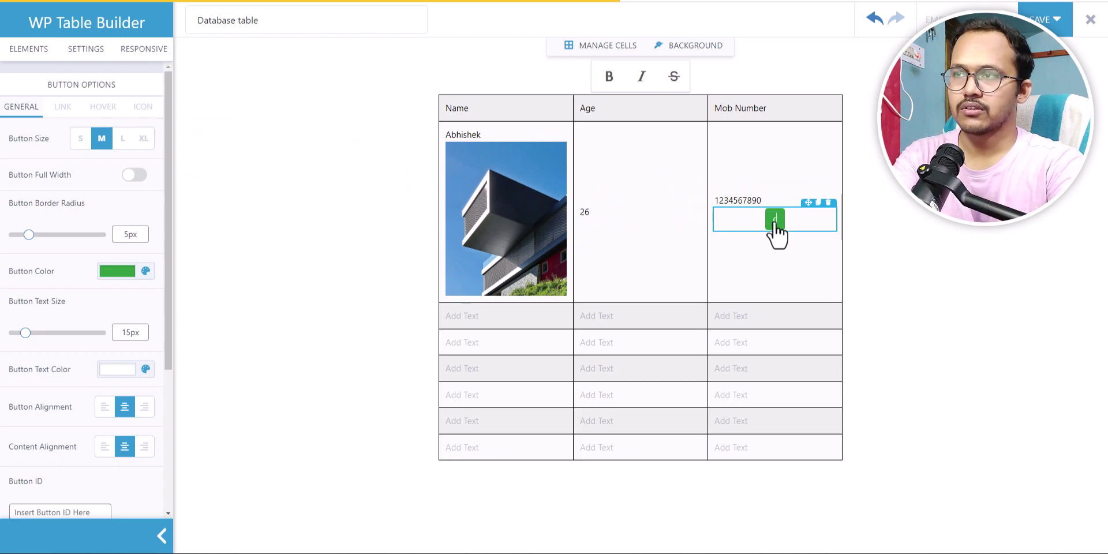
type("call")
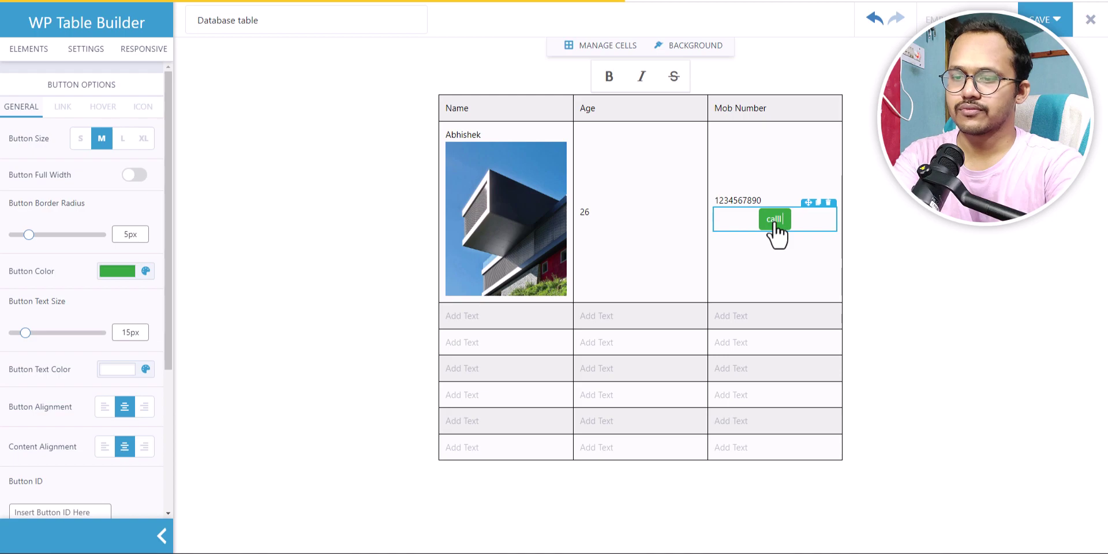
type(" Now")
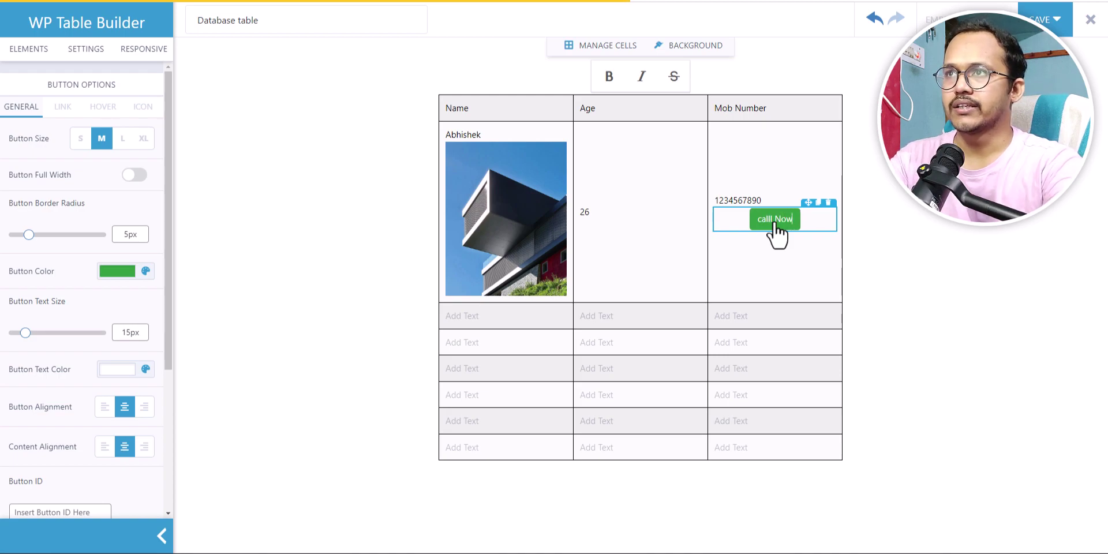
double_click(775, 218)
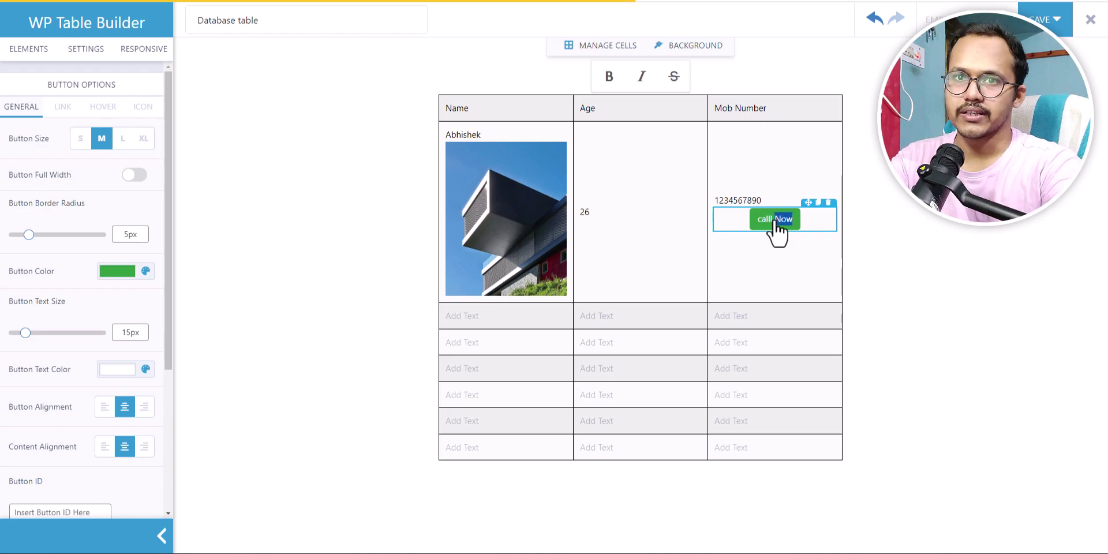
- Look over the button's general options, including Button ID, and its link settings
scroll(87, 387, "down", 3)
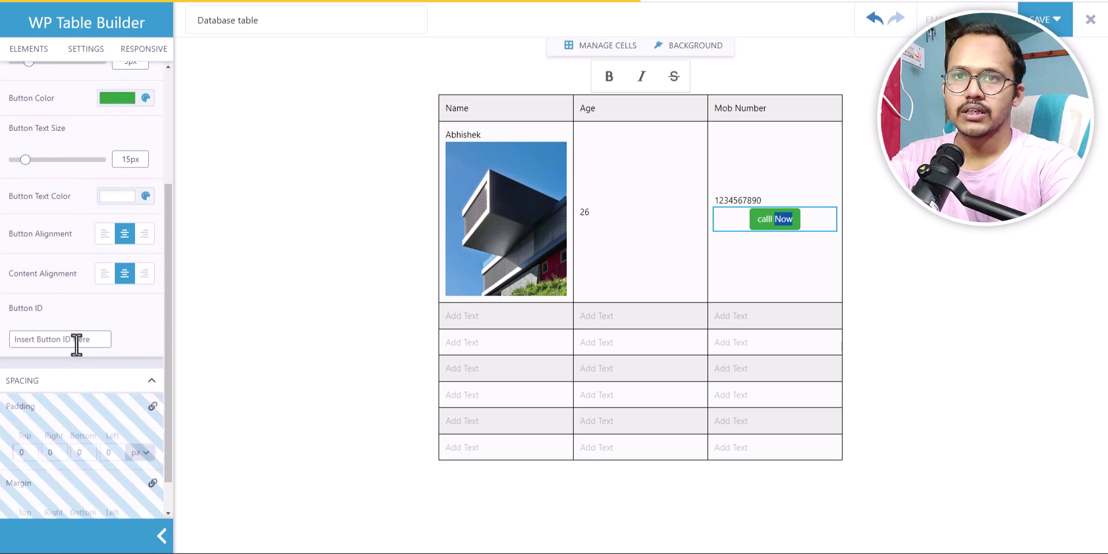
left_click(78, 341)
scroll(81, 358, "up", 3)
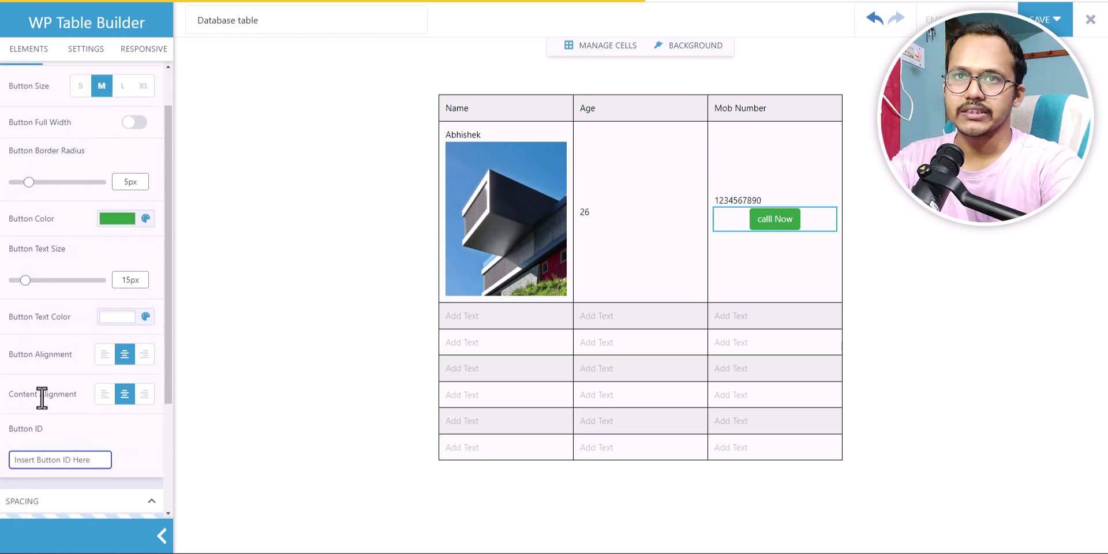
left_click(65, 113)
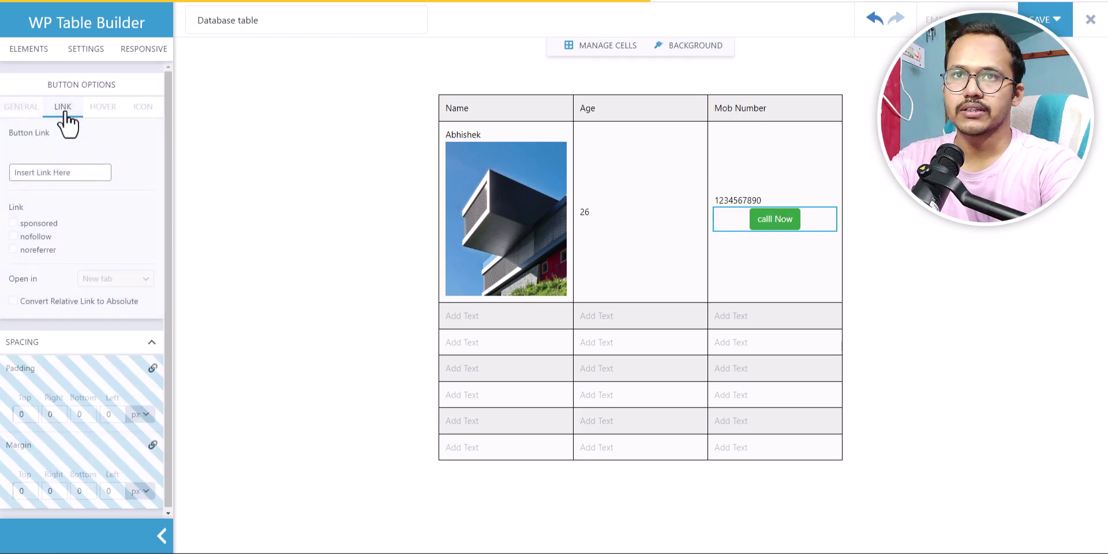
left_click(31, 175)
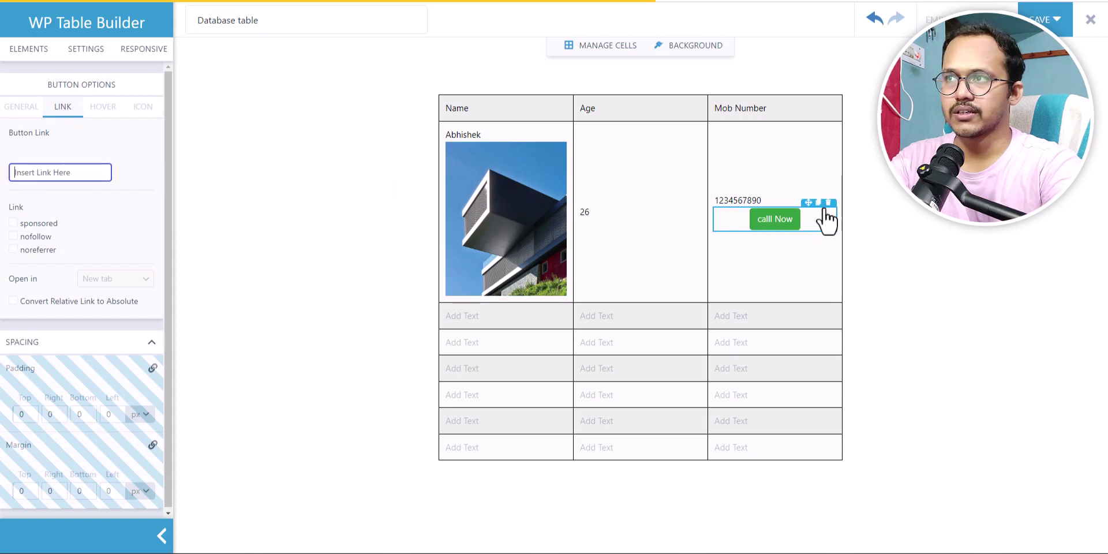
- Delete the button under the mobile number and the building image under the name
left_click(828, 203)
left_click(547, 164)
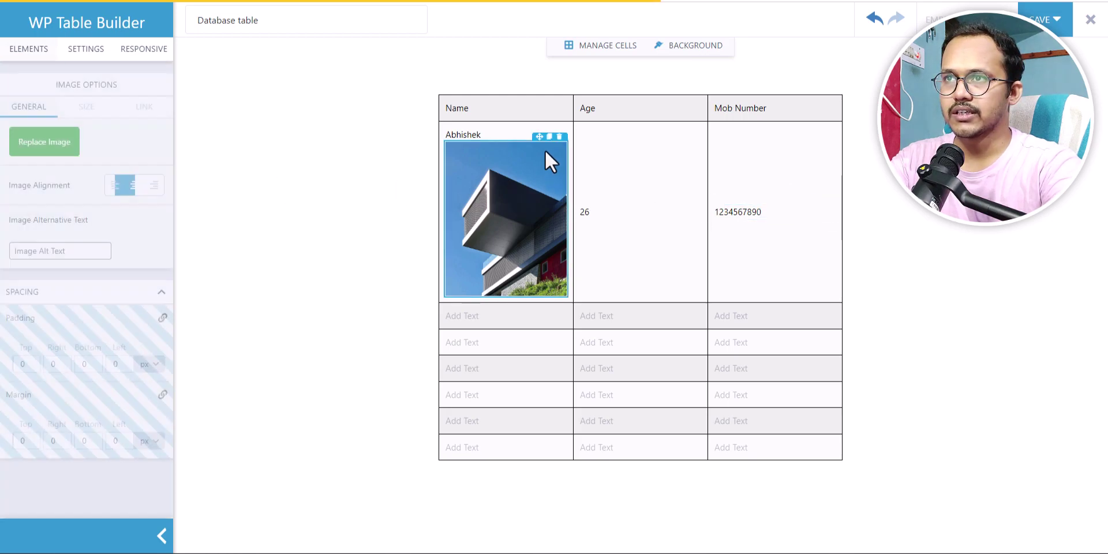
left_click(560, 136)
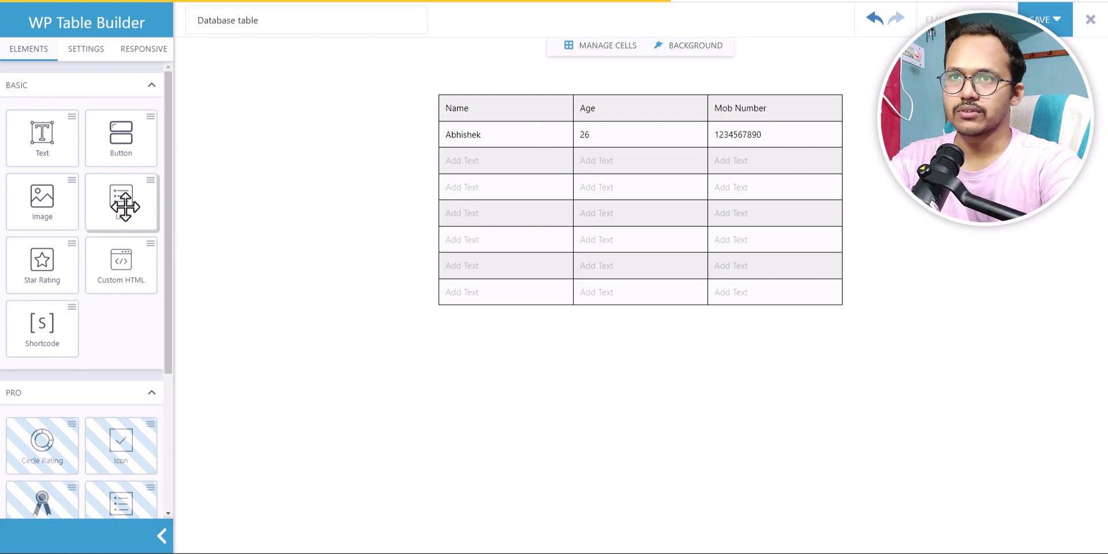
- Try a List element in the first cell of the third row, and delete it again
left_click_drag(119, 204, 484, 168)
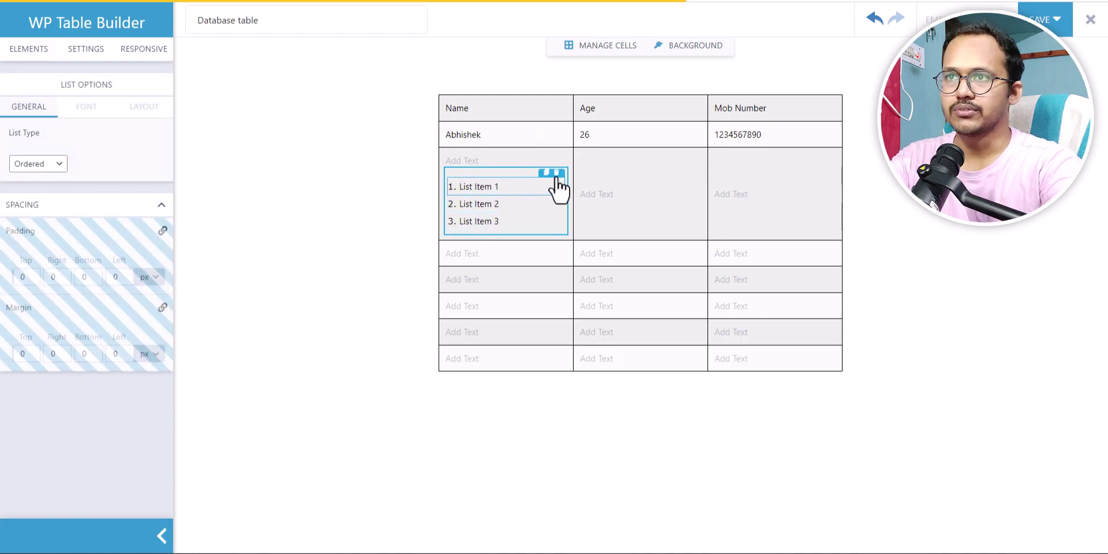
left_click(558, 173)
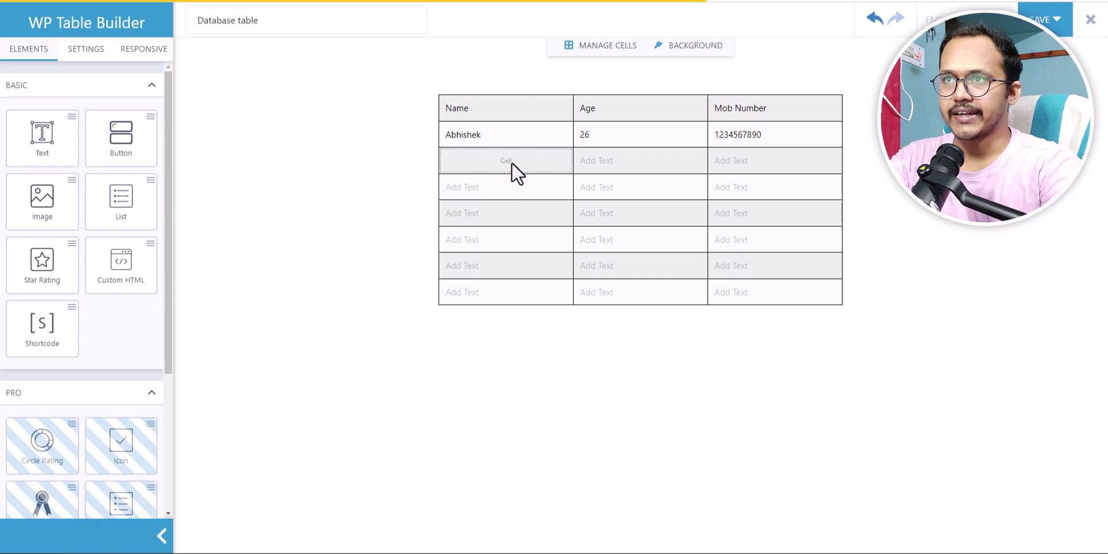
- Add a Star Rating element to the third row's Mob Number cell and enter "Ratings" in that row's first cell
left_click_drag(42, 264, 756, 178)
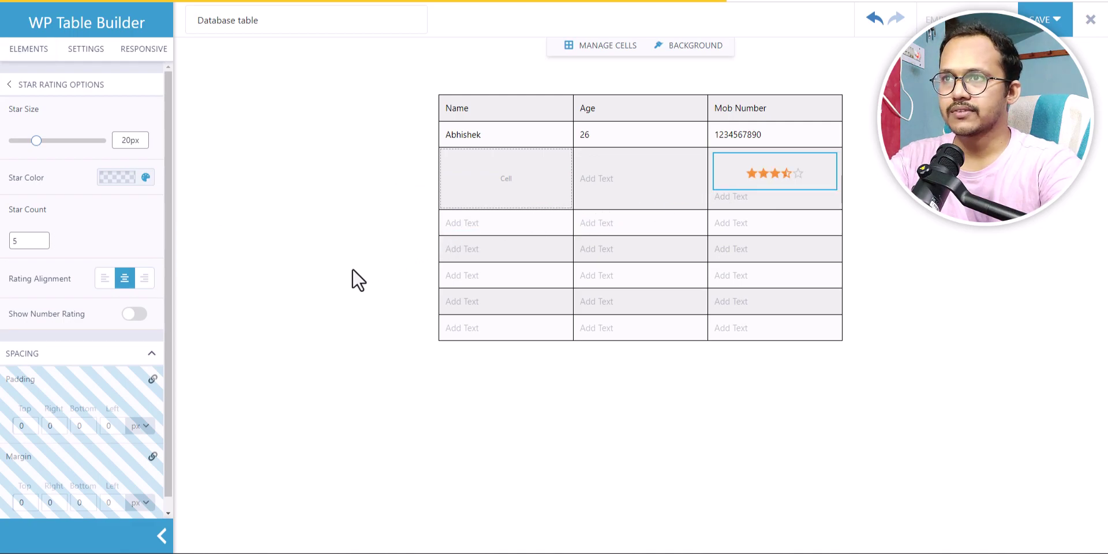
key("ctrl+z")
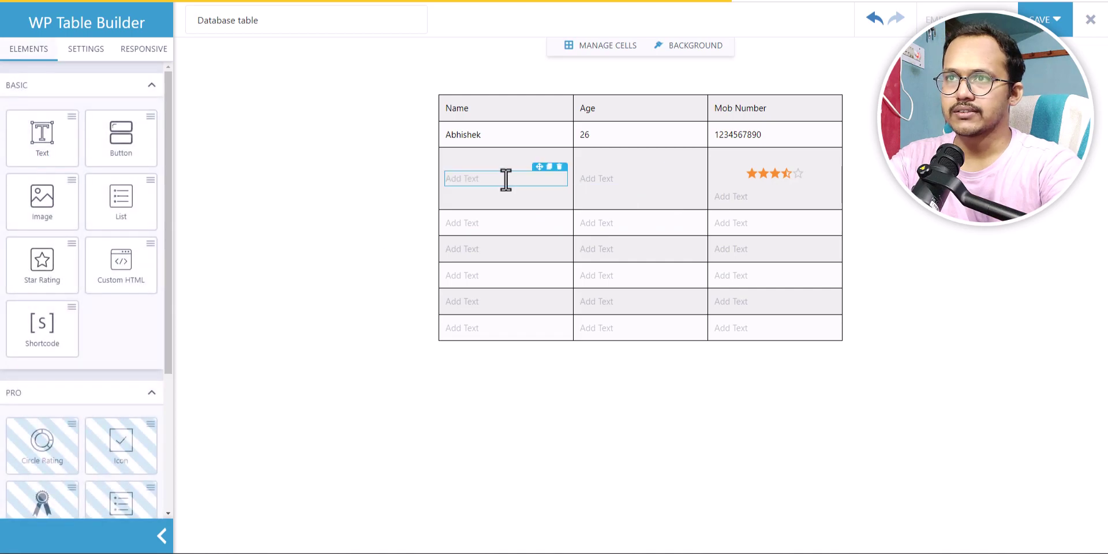
left_click(506, 179)
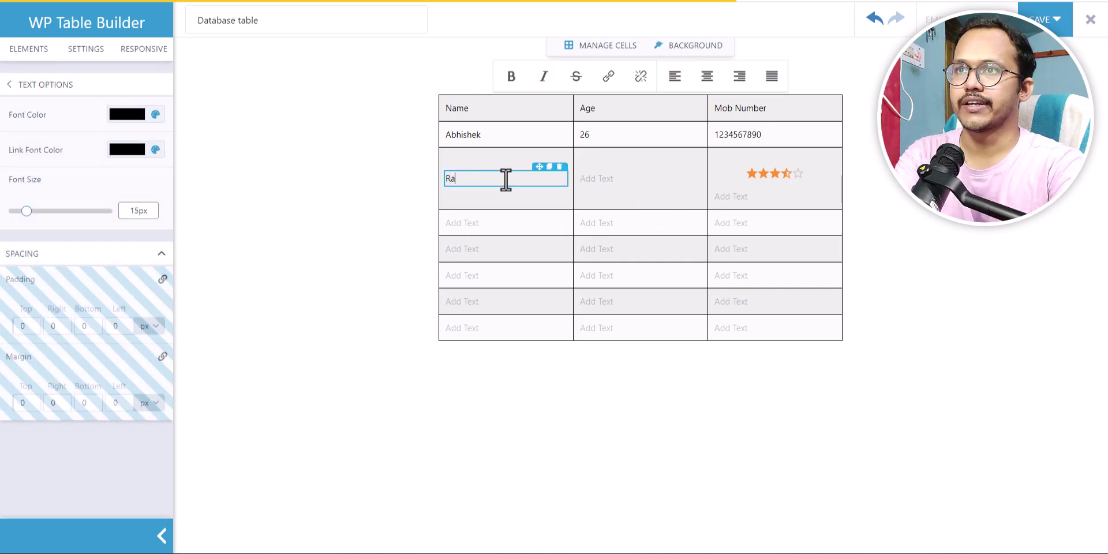
type("Ratings")
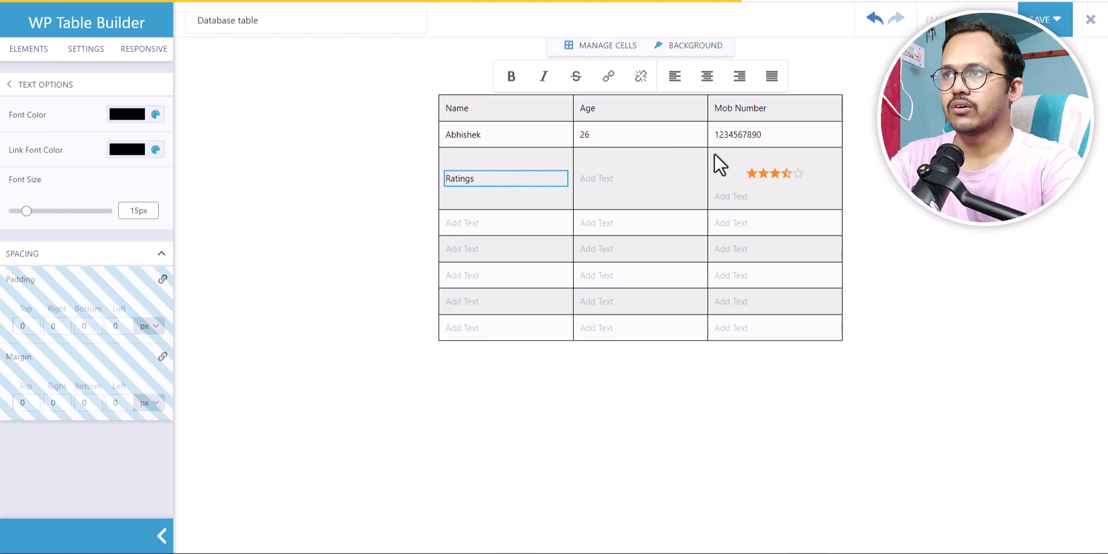
- Add a column after Mob Number and enter "Ratings" as its header
left_click(615, 47)
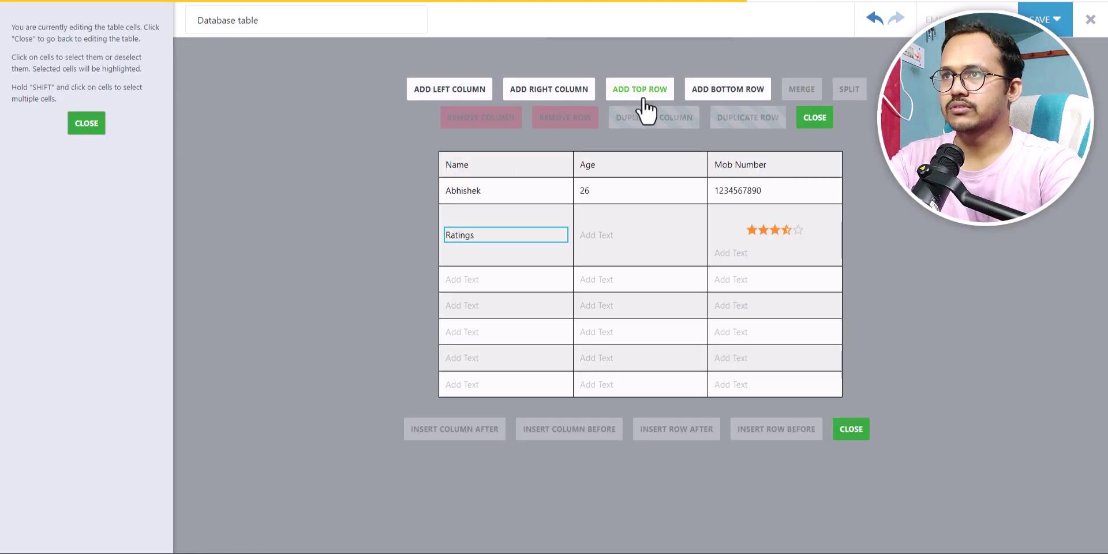
left_click(570, 94)
left_click(778, 164)
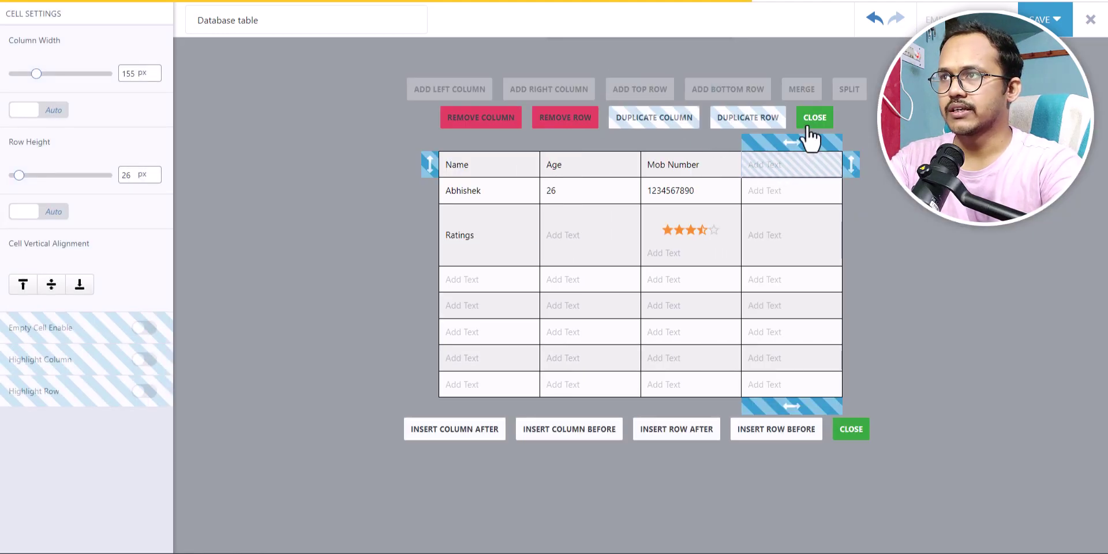
left_click(814, 118)
left_click(783, 112)
type("Ratings")
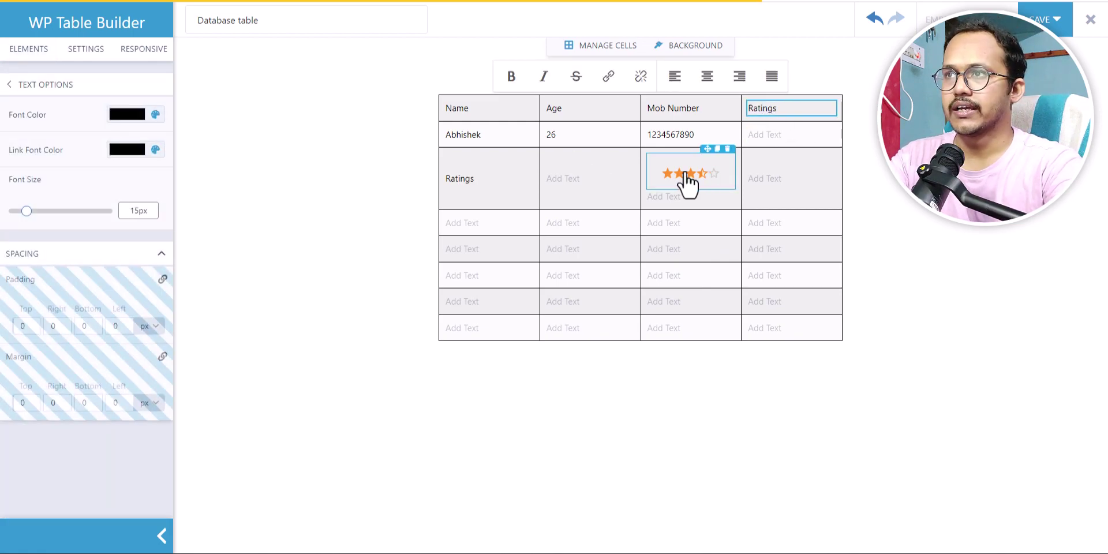
- Delete the star rating in the Mob Number column and add a five-star rating to the second row's Ratings cell
left_click(727, 150)
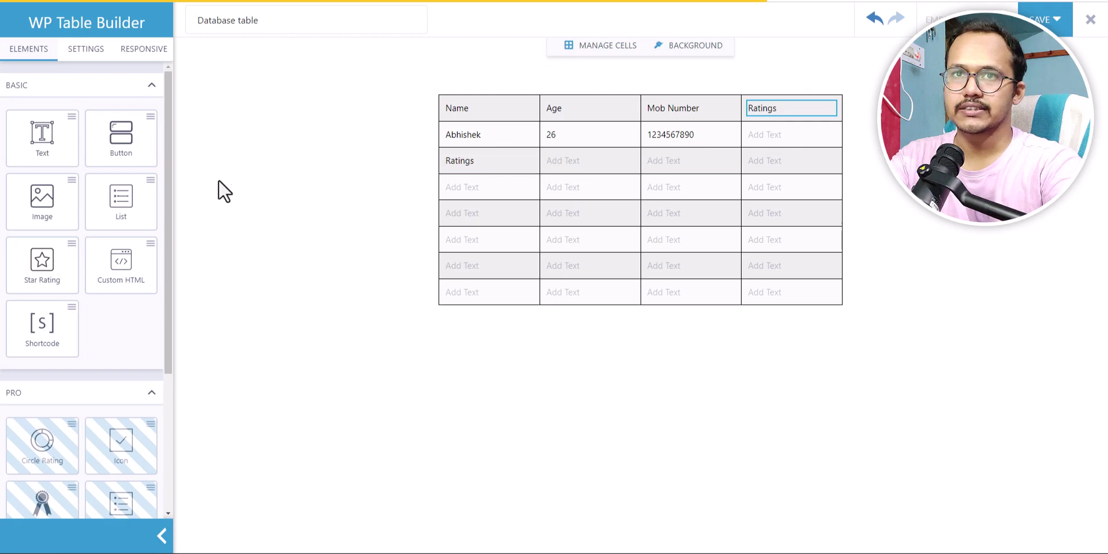
left_click_drag(62, 248, 781, 149)
left_click(816, 179)
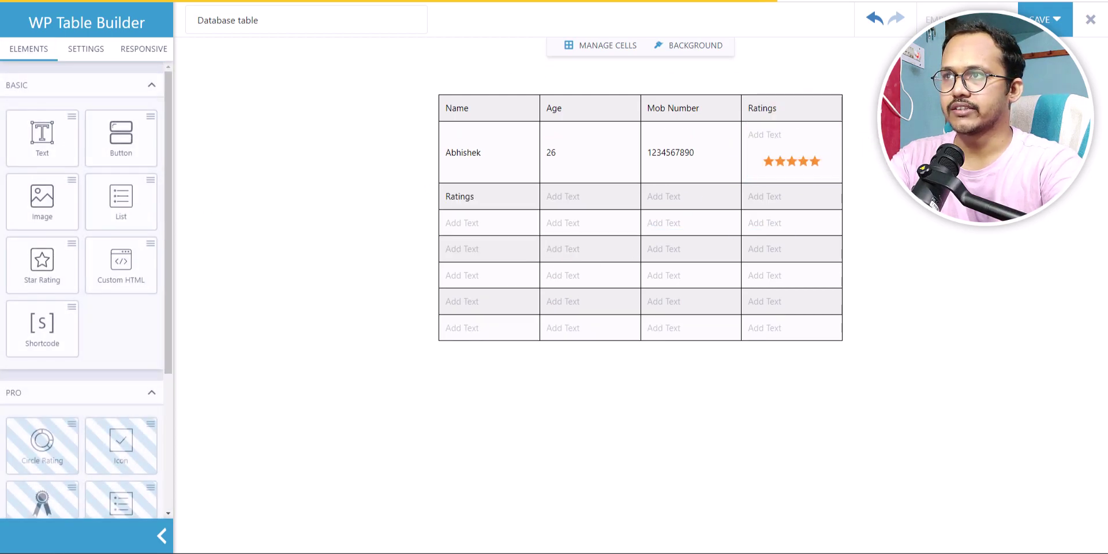
- Save the table without the empty text above the second row's star rating, and copy its embed shortcode
left_click(830, 122)
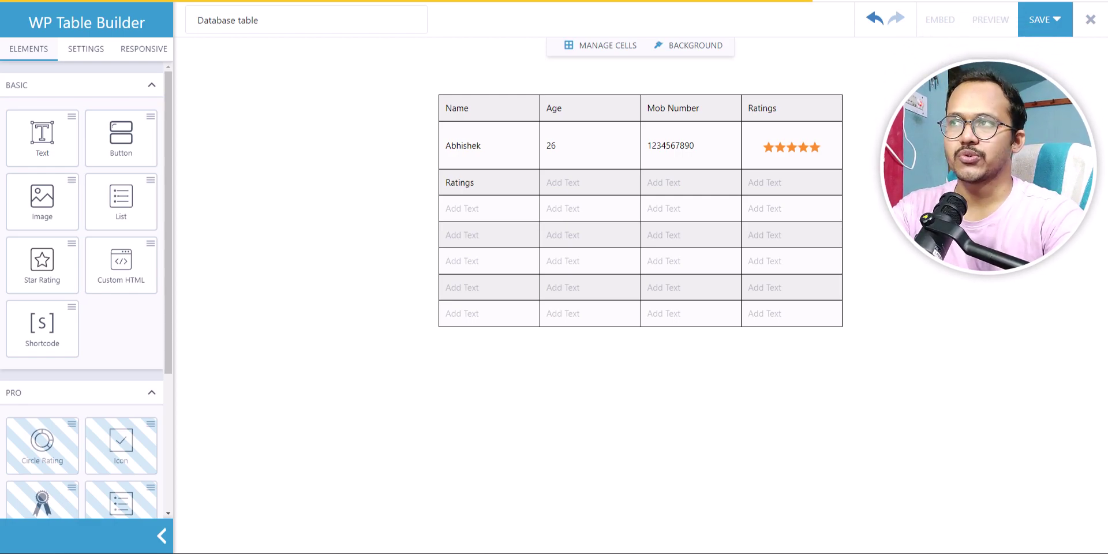
left_click(1040, 21)
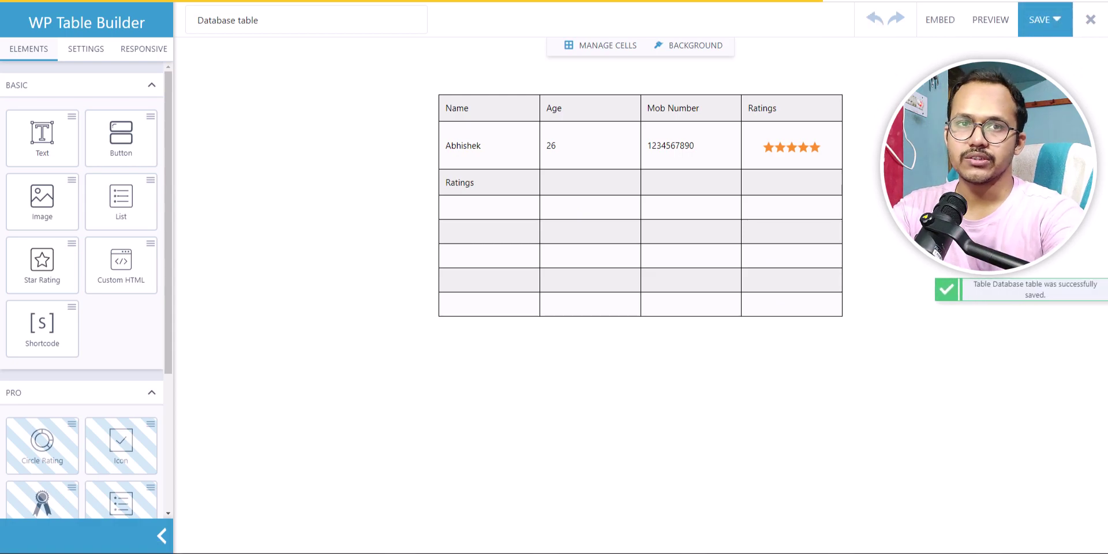
left_click(941, 22)
left_click(625, 328)
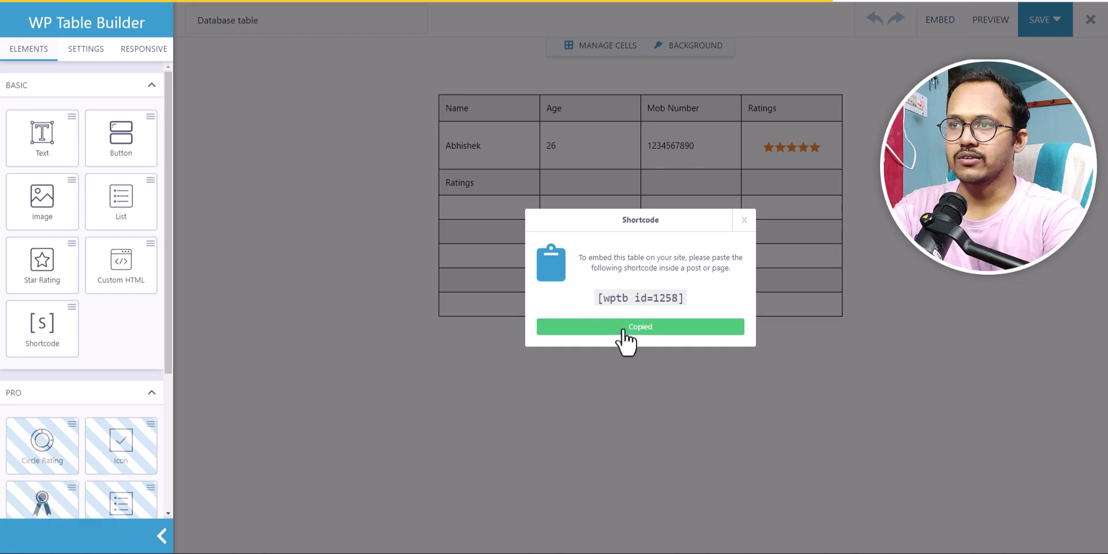
- Create a new WordPress post titled "table" and publish it
left_click(11, 5)
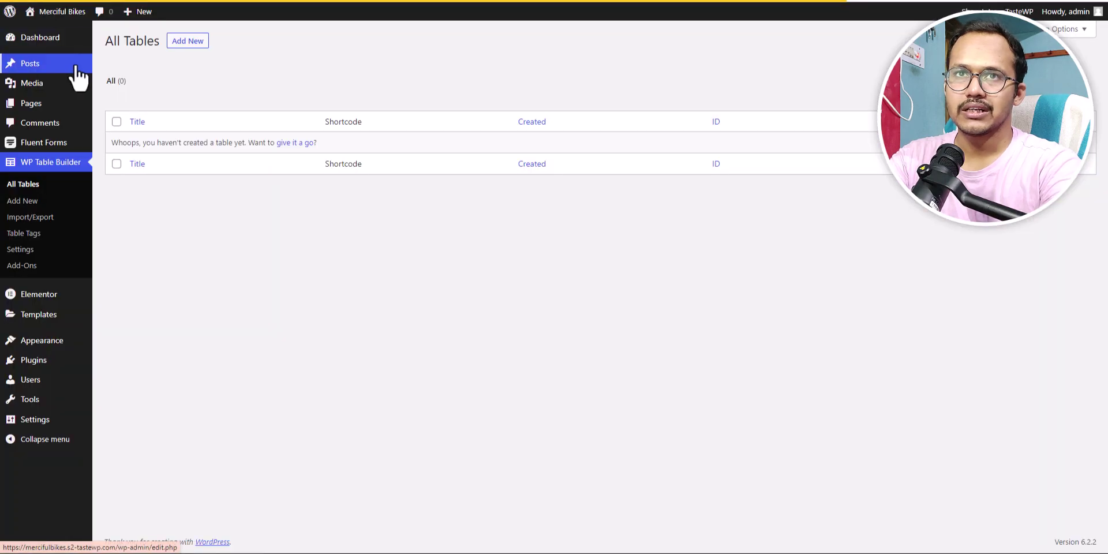
mouse_move(50, 65)
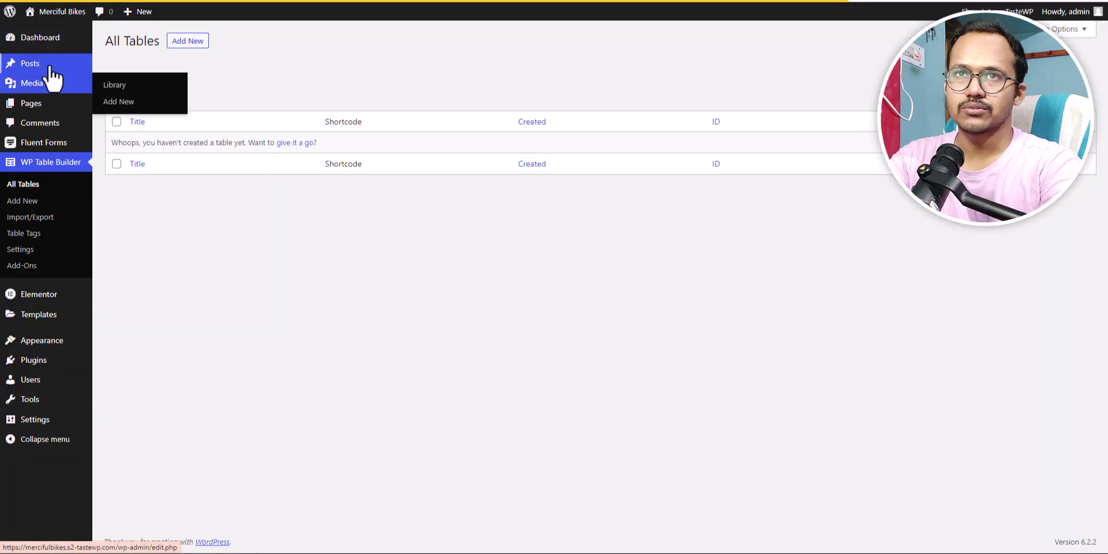
left_click(116, 82)
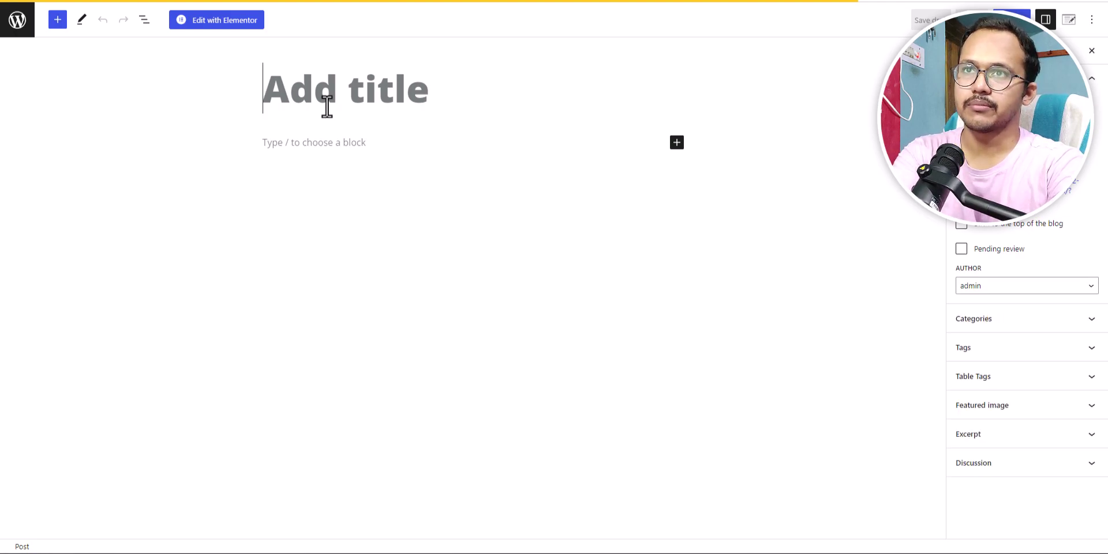
type("table")
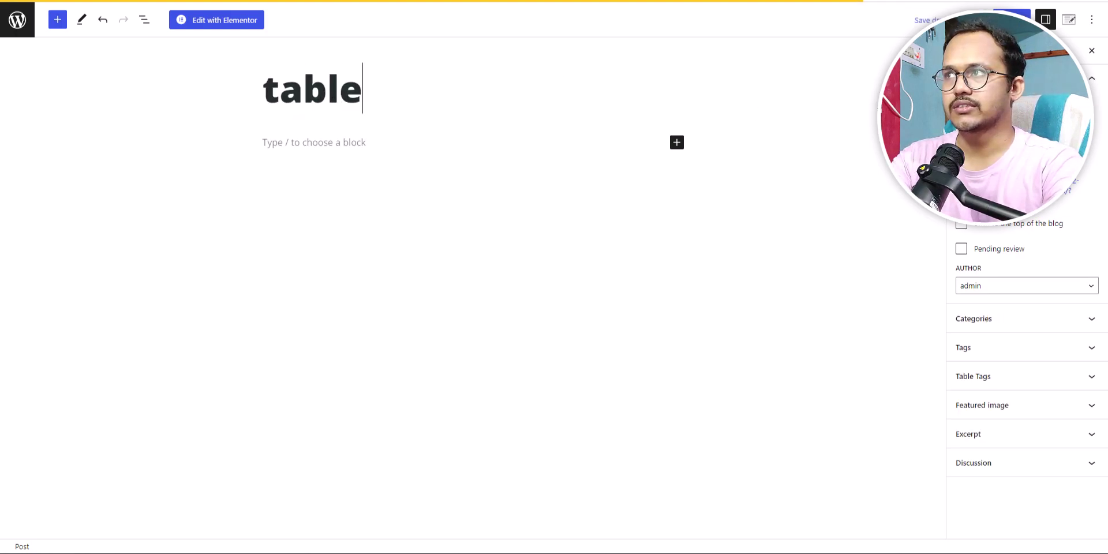
left_click(1011, 20)
left_click(1018, 18)
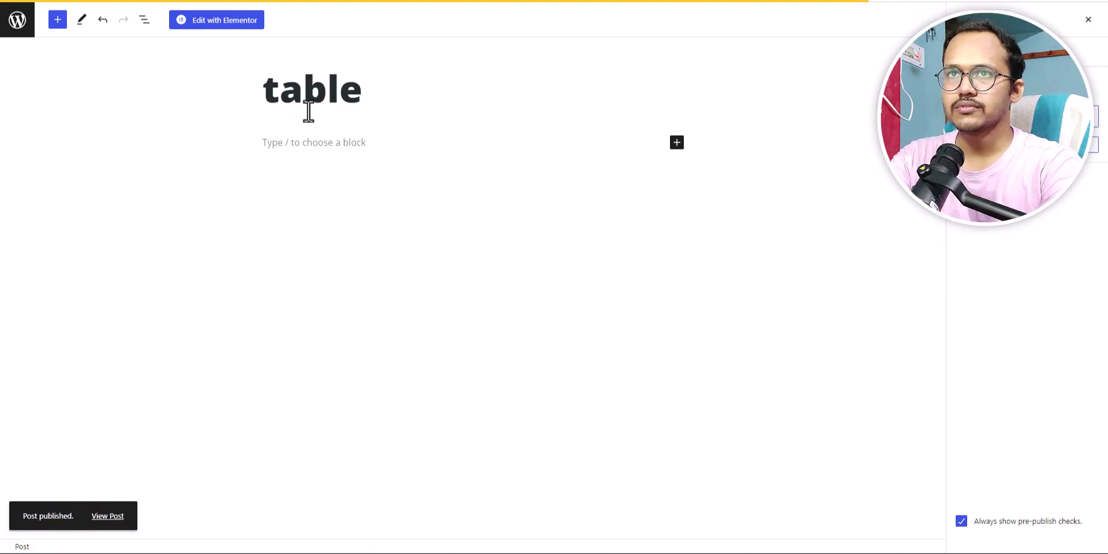
- Open the published post in Elementor and add a single-column section for the widget
left_click(225, 26)
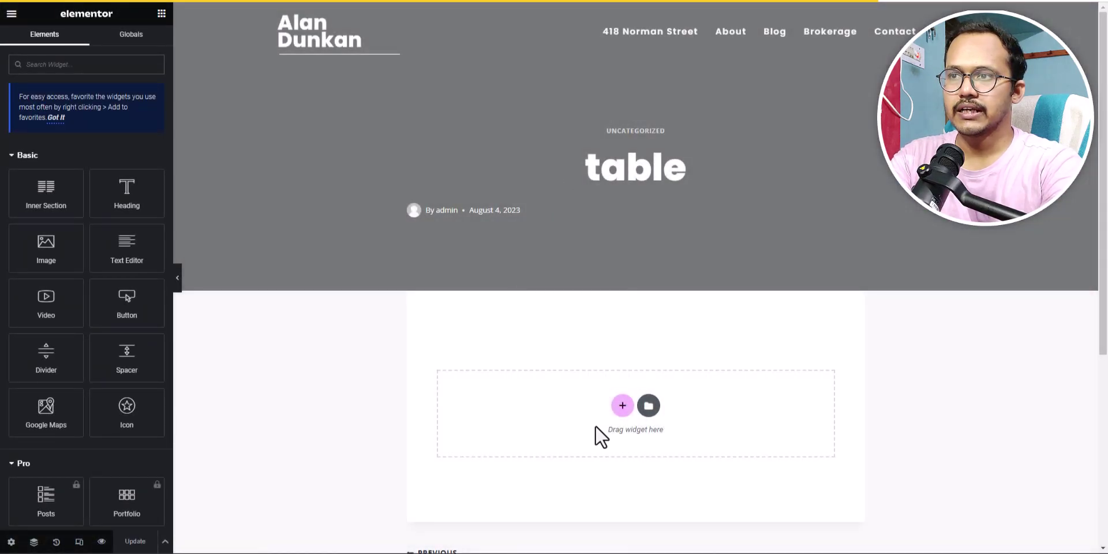
left_click(621, 409)
left_click(486, 430)
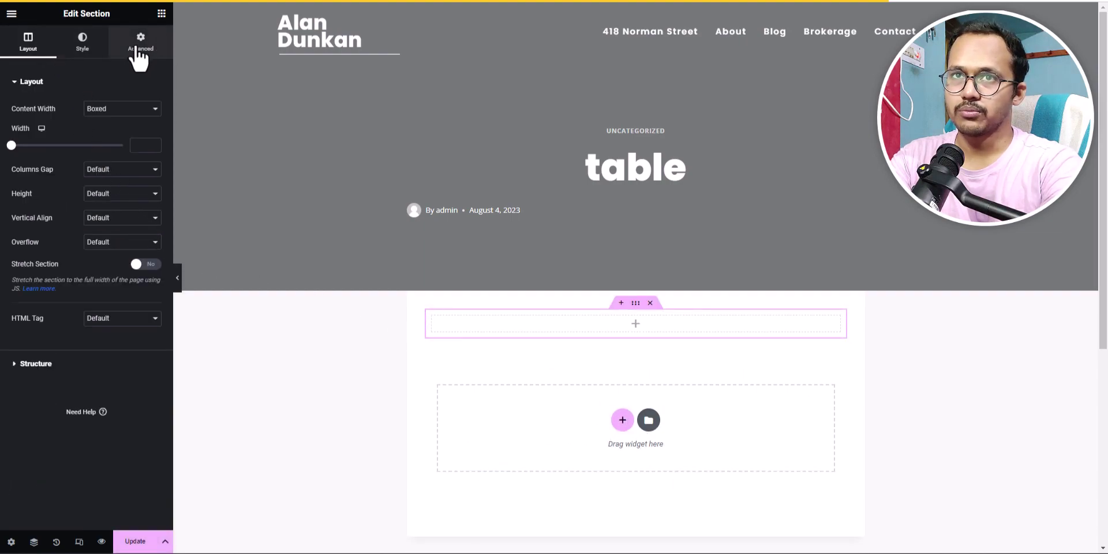
left_click(637, 325)
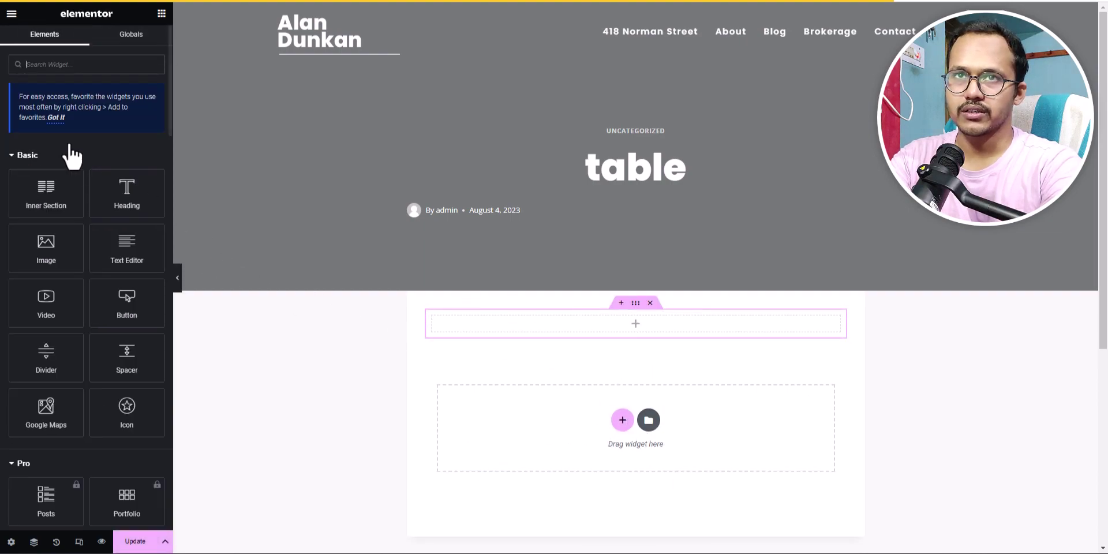
- Add a Shortcode widget containing [wptb id=1258] to the section and update the post
type("short")
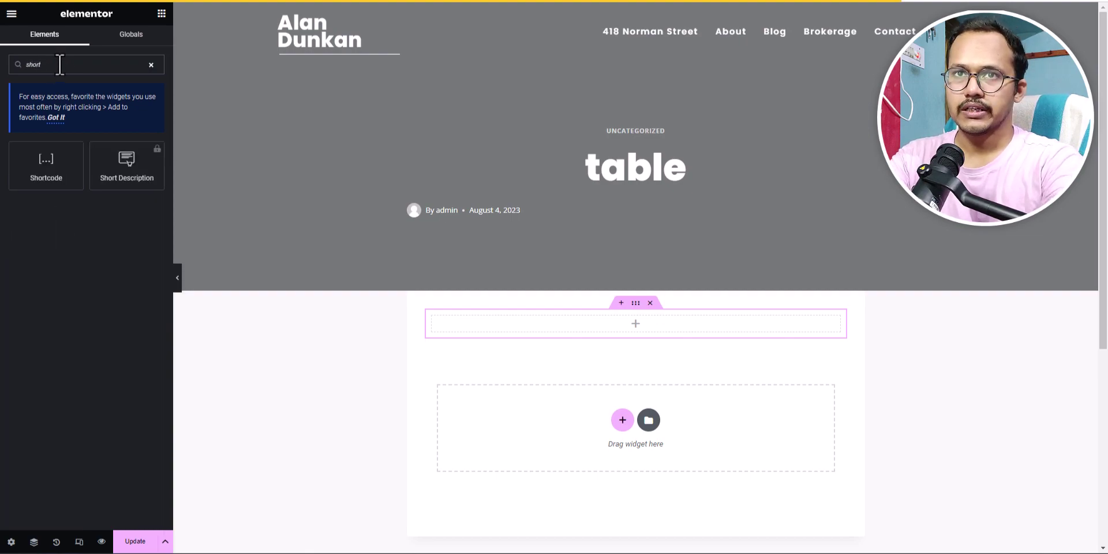
left_click_drag(46, 162, 651, 323)
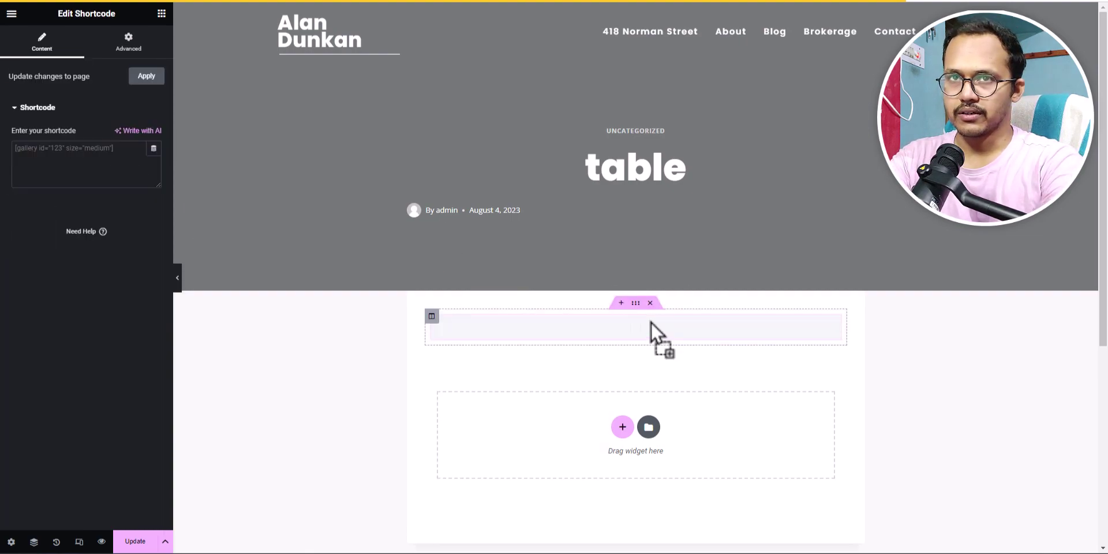
left_click(79, 156)
type("[wptb id=1258]")
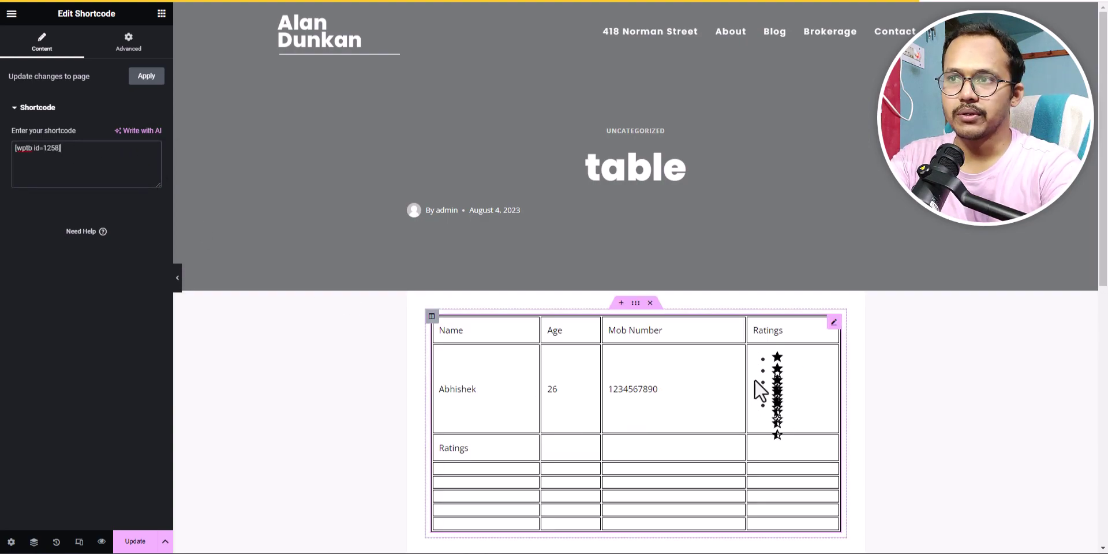
scroll(689, 381, "down", 1)
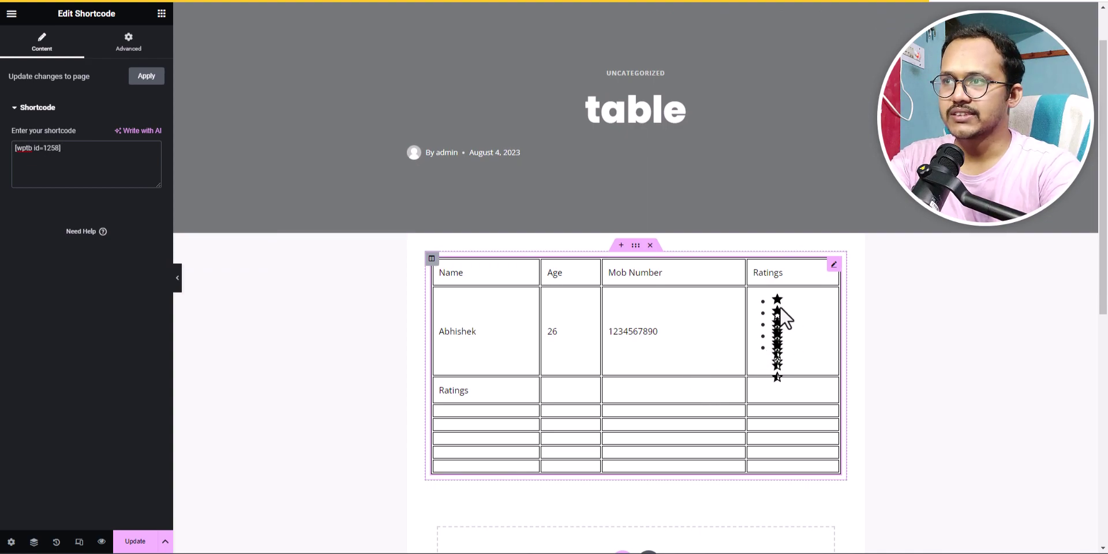
left_click(150, 540)
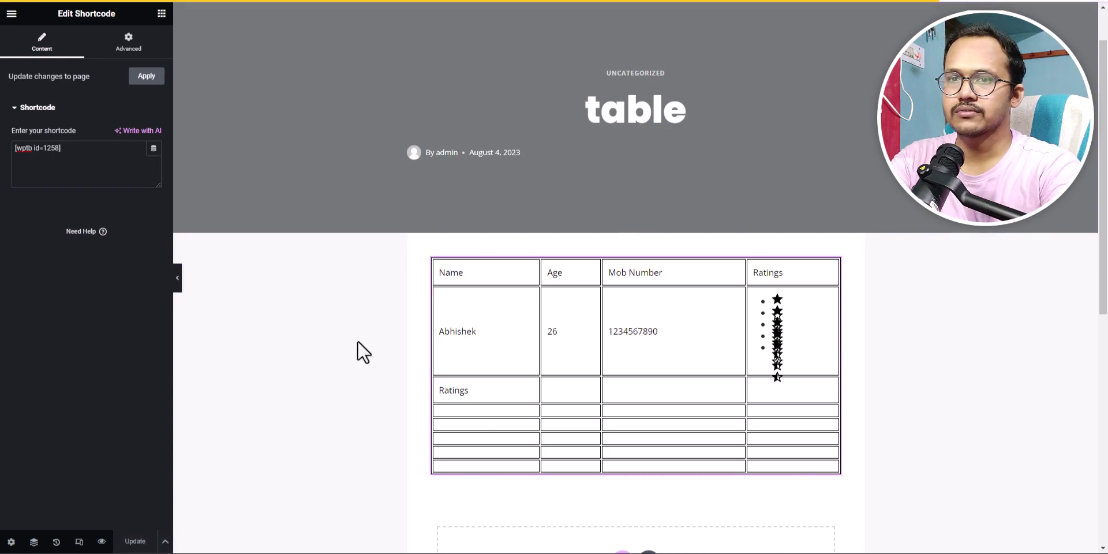
- Preview the Elementor post and check how the table and its star rating render on the live page
left_click(102, 541)
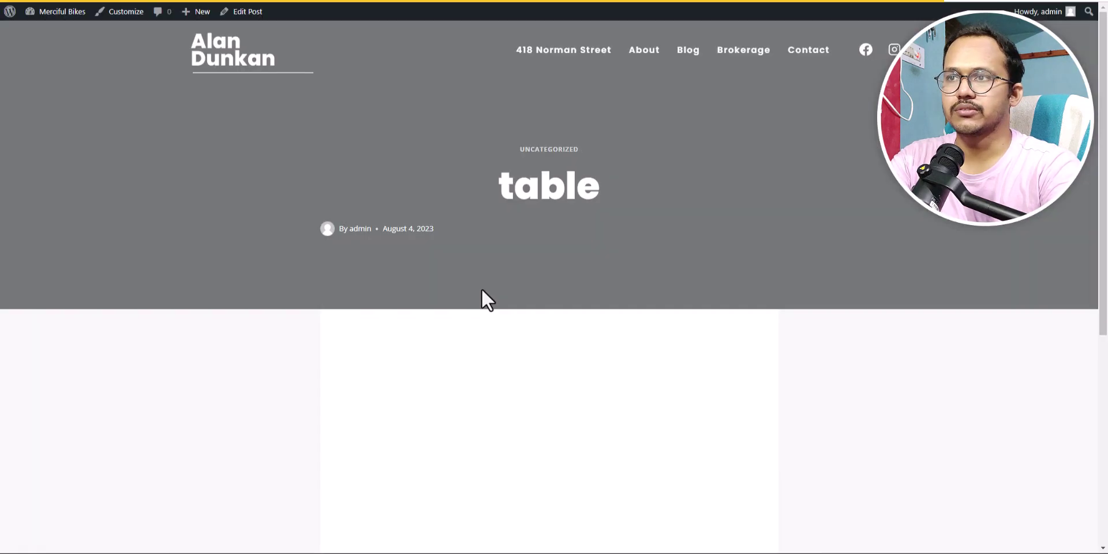
scroll(604, 322, "down", 5)
scroll(689, 248, "up", 2)
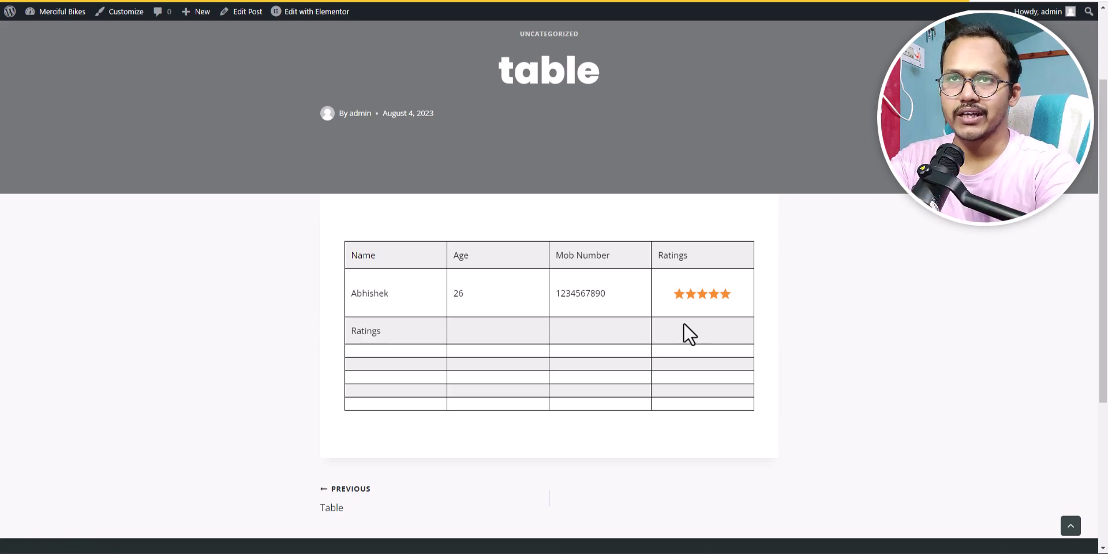
scroll(548, 269, "up", 2)
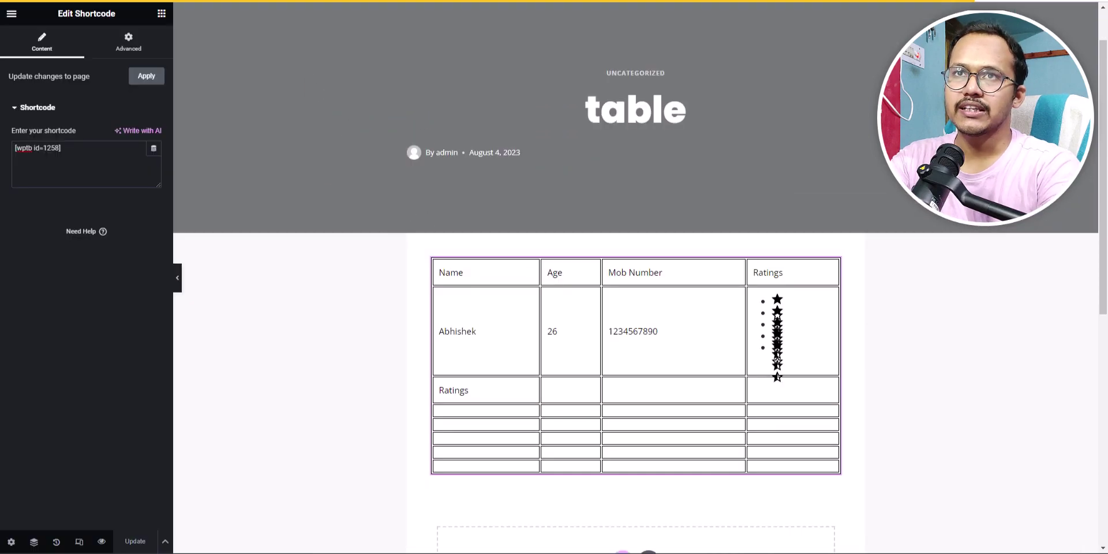
- Return to the WordPress dashboard and start another new post titled "table"
key("alt+Left")
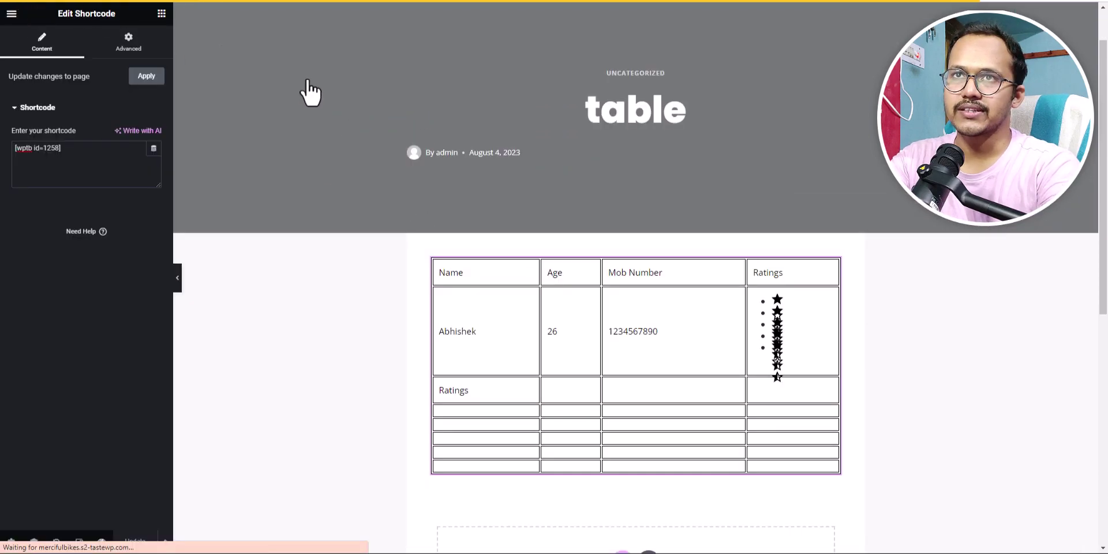
key("alt+Left")
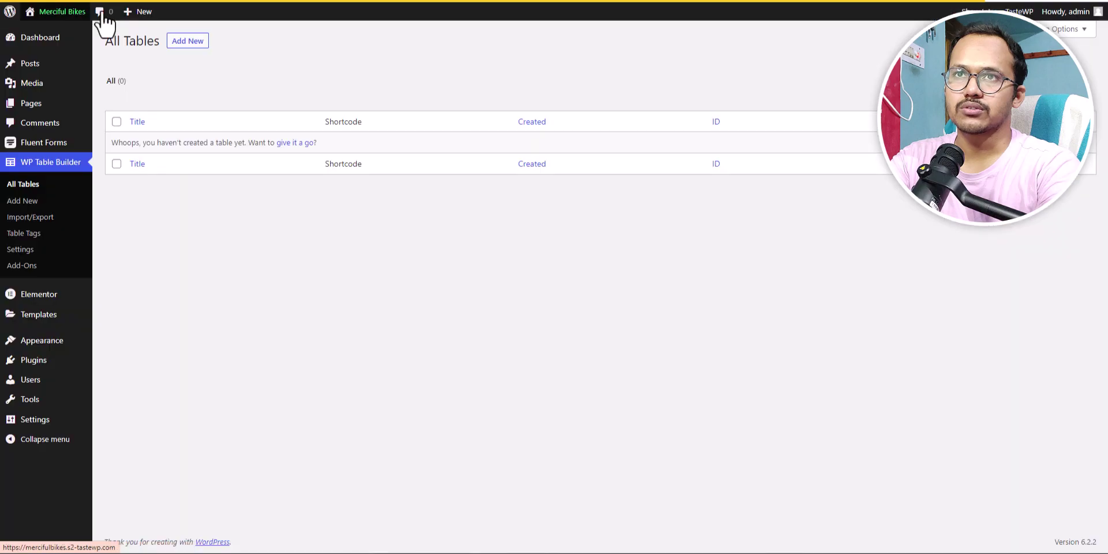
left_click(183, 41)
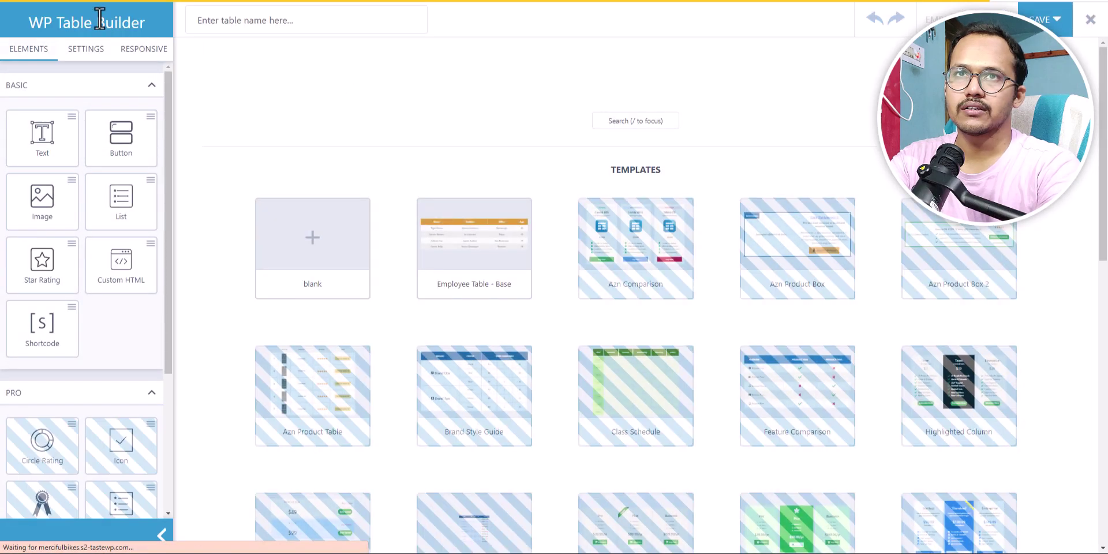
key("alt+Left")
mouse_move(75, 66)
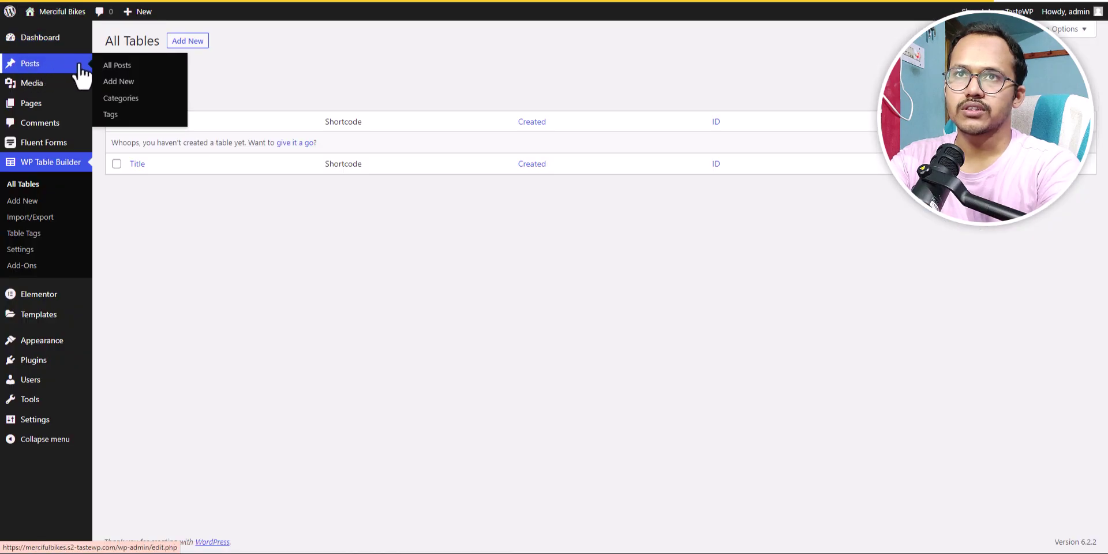
left_click(118, 81)
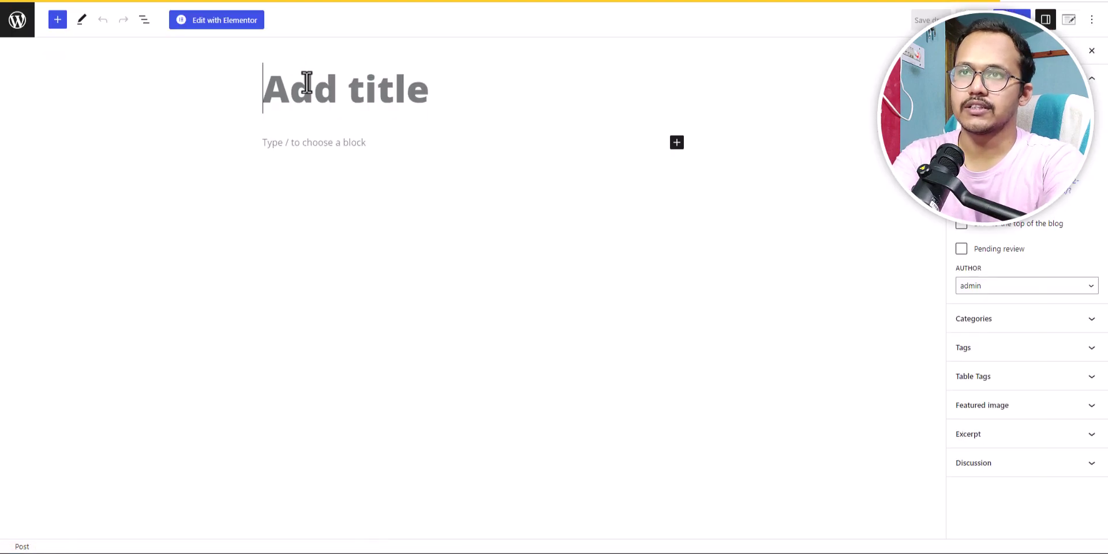
type("table")
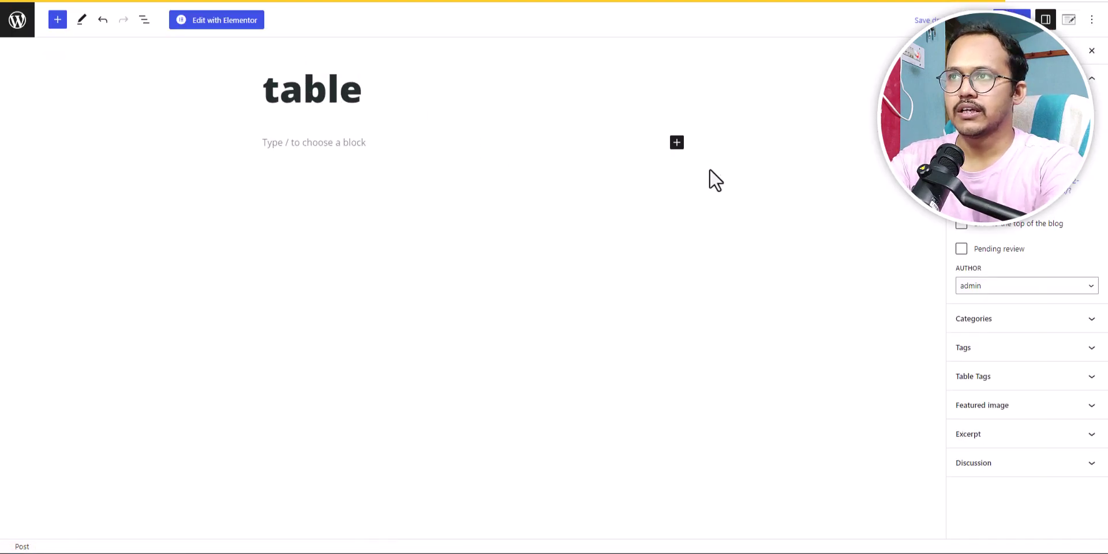
- Insert a Shortcode block containing [wptb id=1258] below the title and publish the post
left_click(677, 144)
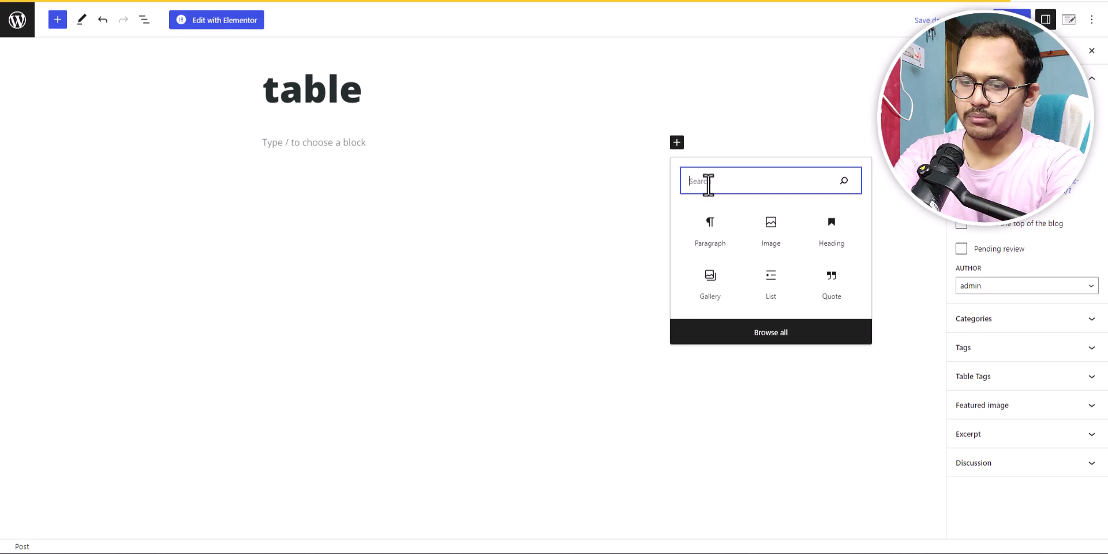
type("short")
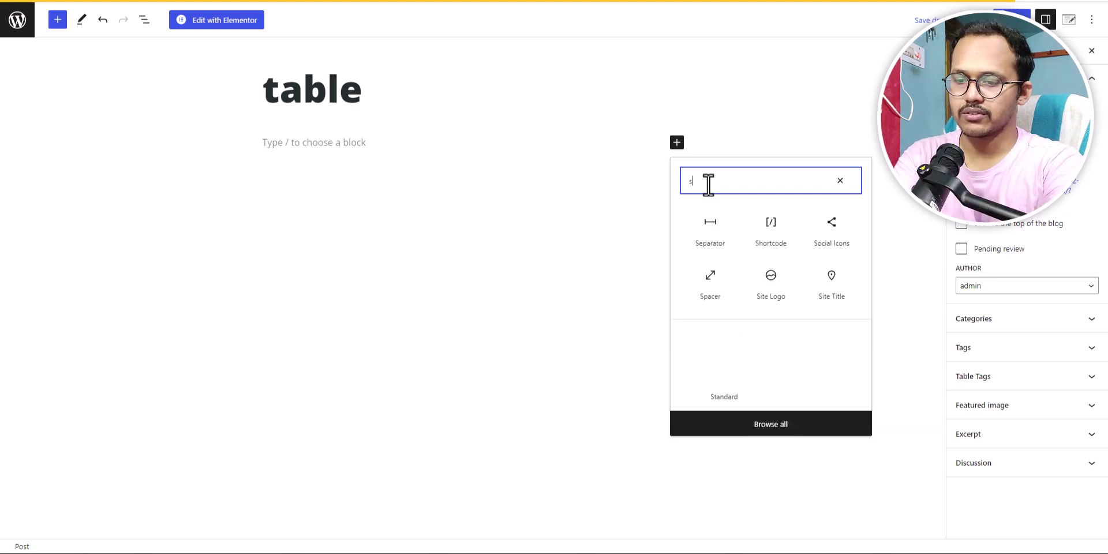
left_click(712, 225)
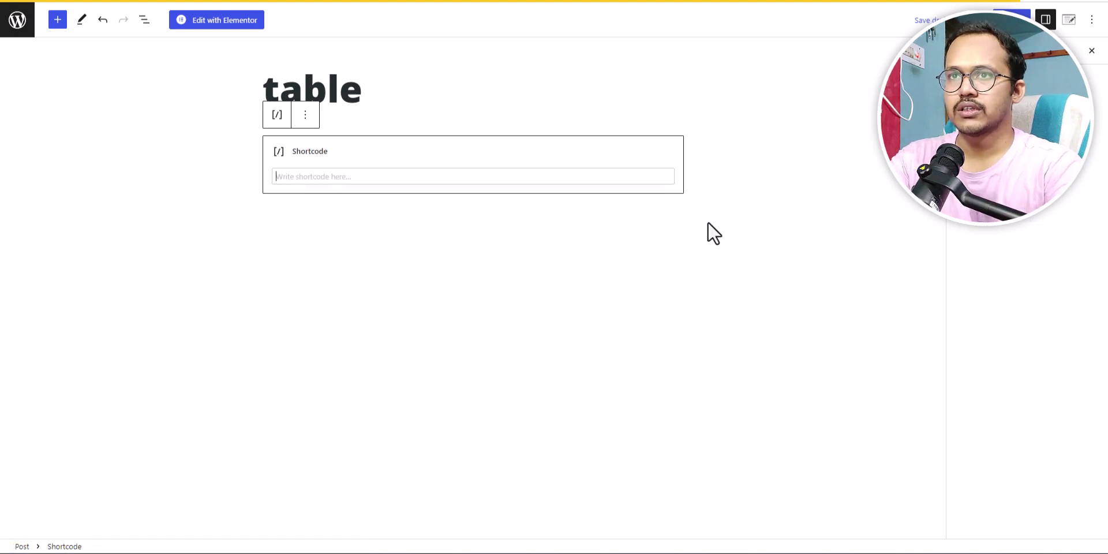
left_click(753, 161)
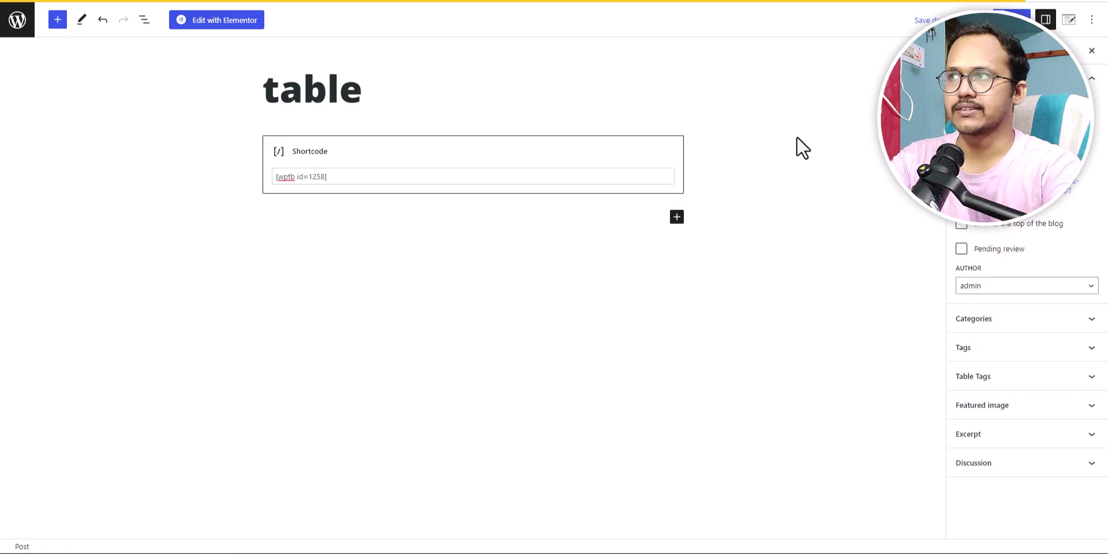
left_click(1010, 19)
left_click(1028, 19)
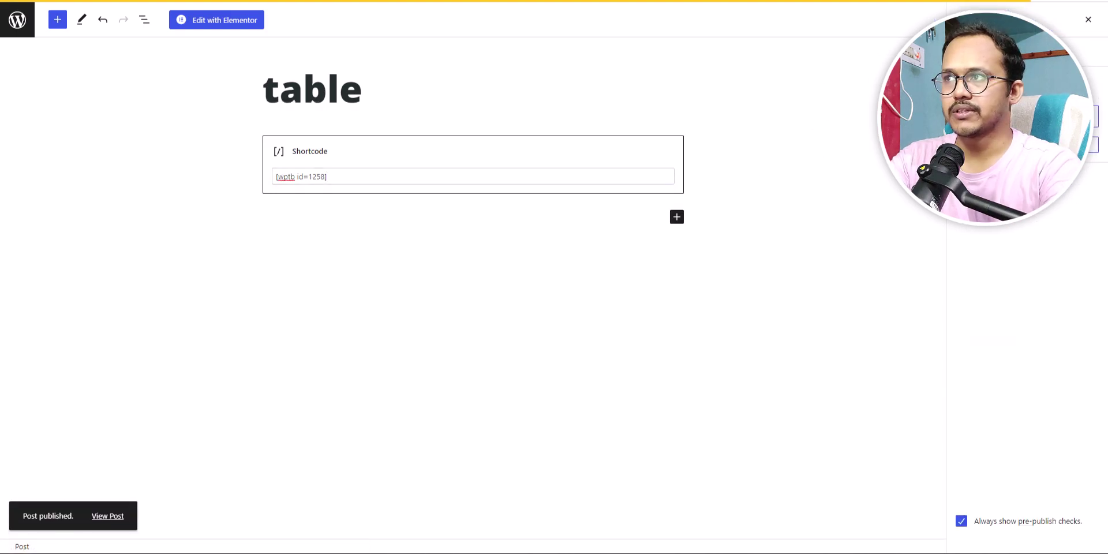
- View the published post and check how the embedded table renders on the page
left_click(1033, 144)
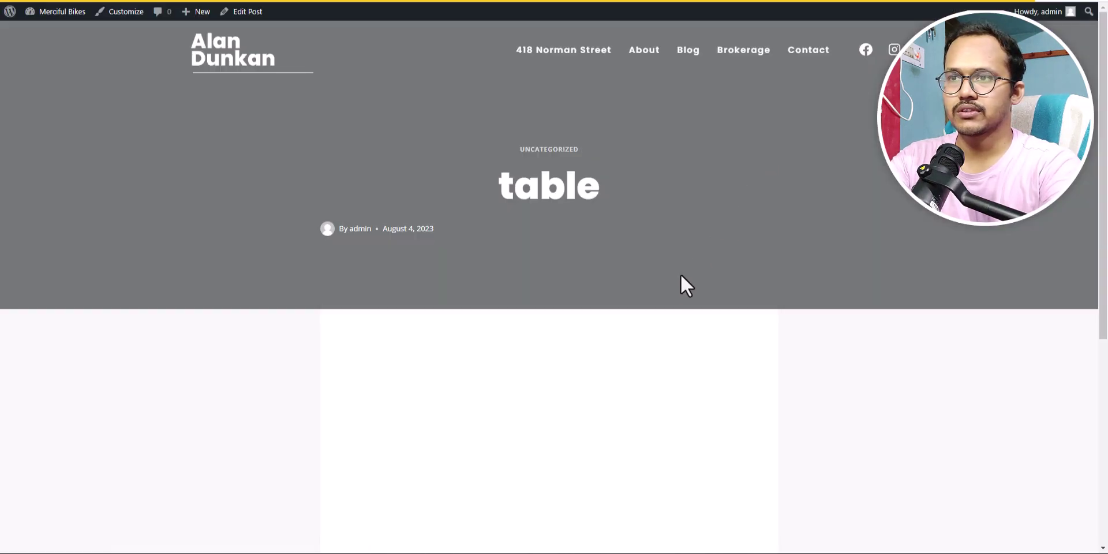
scroll(722, 274, "down", 3)
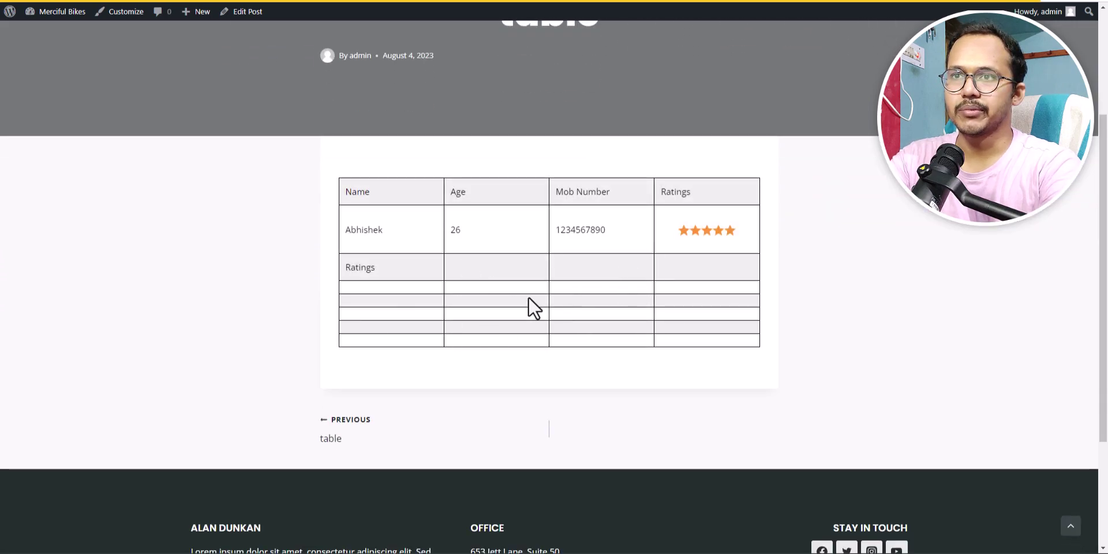
scroll(532, 255, "up", 3)
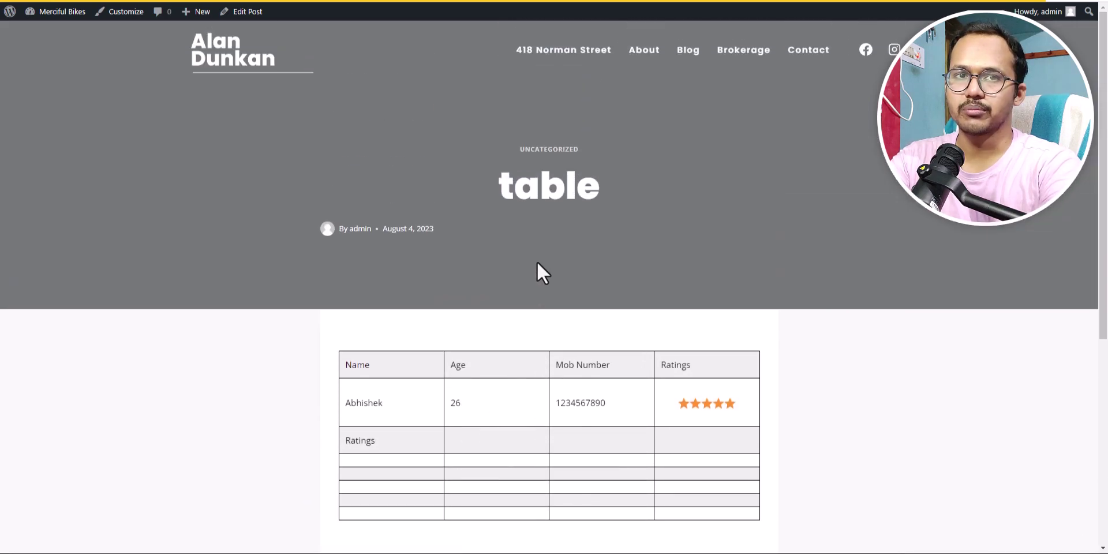